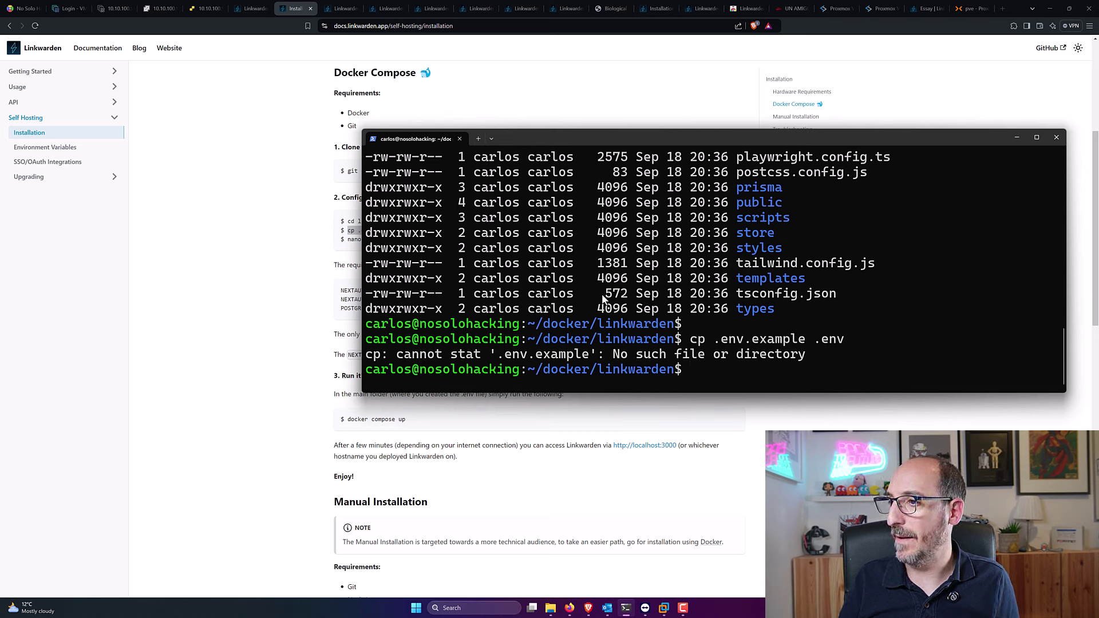
# Step: Recall the failed copy command and fix it to cp .env.sample .env
pyautogui.scroll(12, 809, 259)
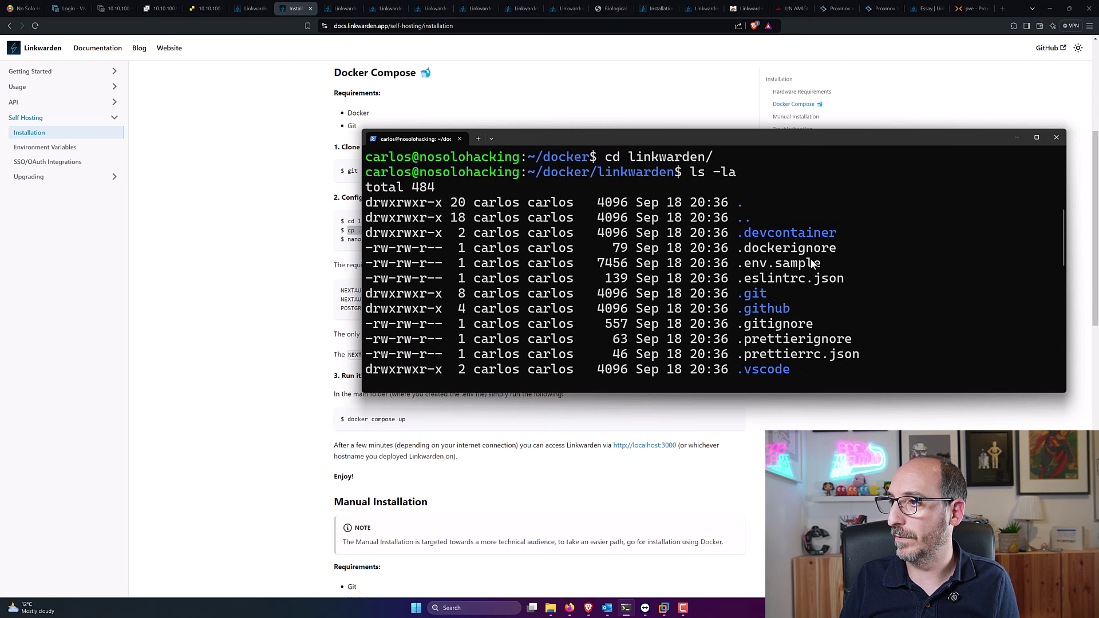
pyautogui.scroll(-12, 813, 269)
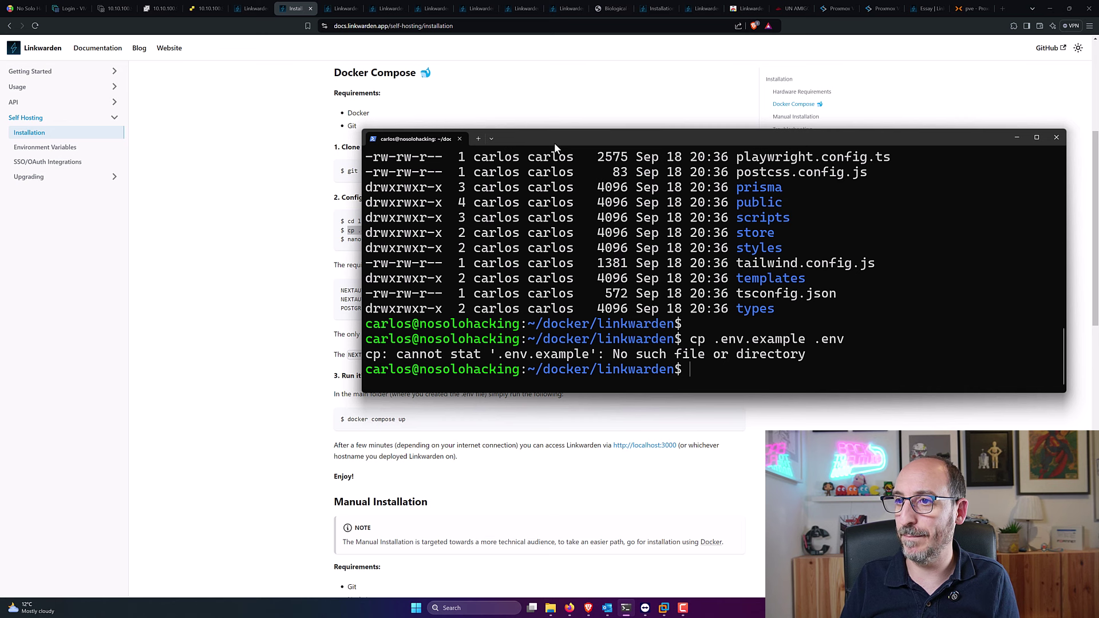
pyautogui.moveTo(608, 144); pyautogui.dragTo(629, 132)
pyautogui.press('Up')
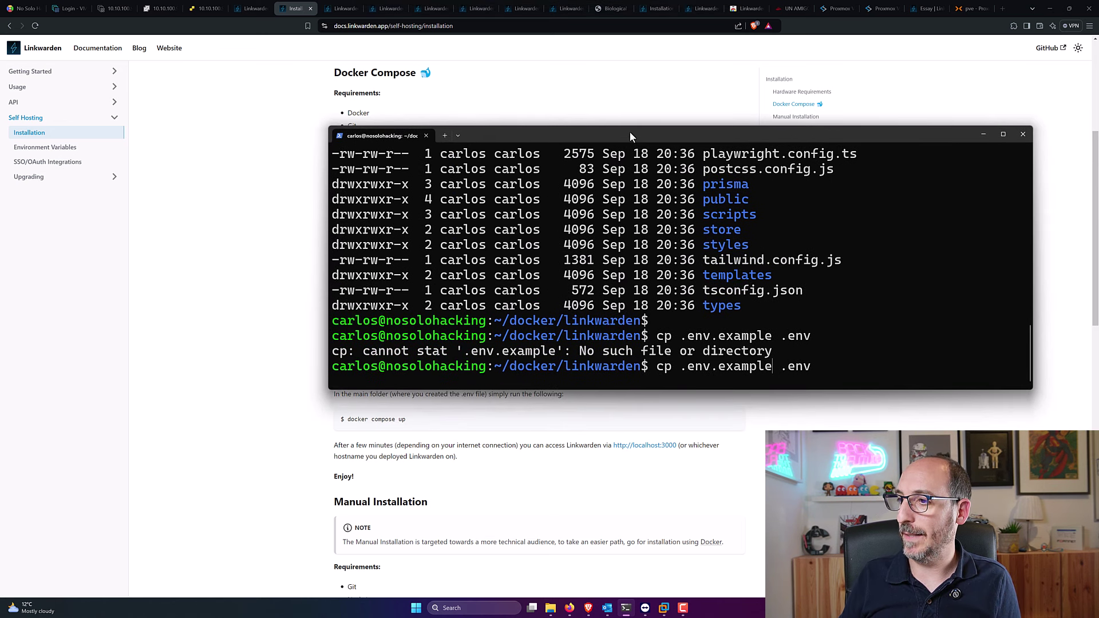
pyautogui.press('Left')
pyautogui.press('Left')
pyautogui.press('Left')
pyautogui.press('Left')
pyautogui.press('Left')
pyautogui.press('BackSpace')
pyautogui.press('BackSpace')
pyautogui.write('s')
pyautogui.press('Return')
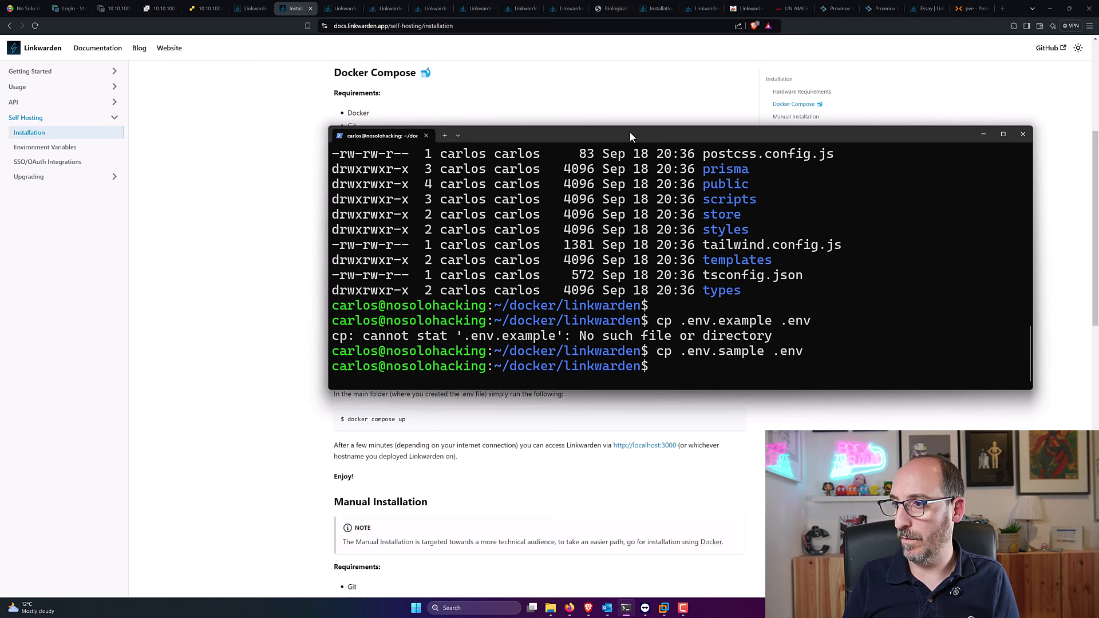
# Step: Print the new .env file with cat .env and compare it against the installation docs
pyautogui.write('car')
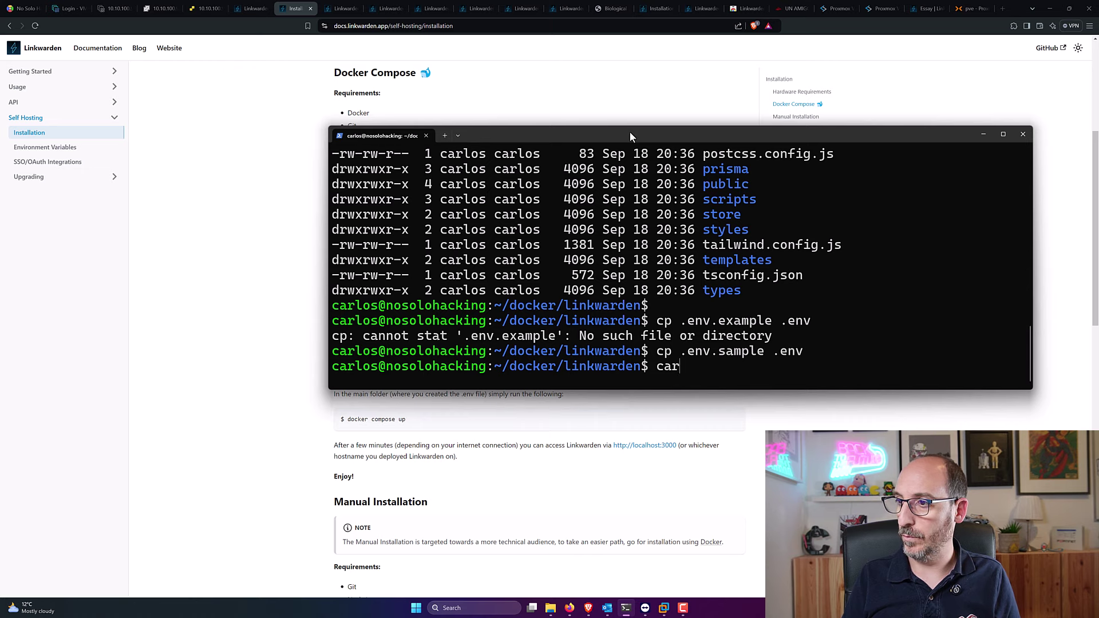
pyautogui.press('BackSpace')
pyautogui.write('t .e')
pyautogui.press('Return')
pyautogui.press('Up')
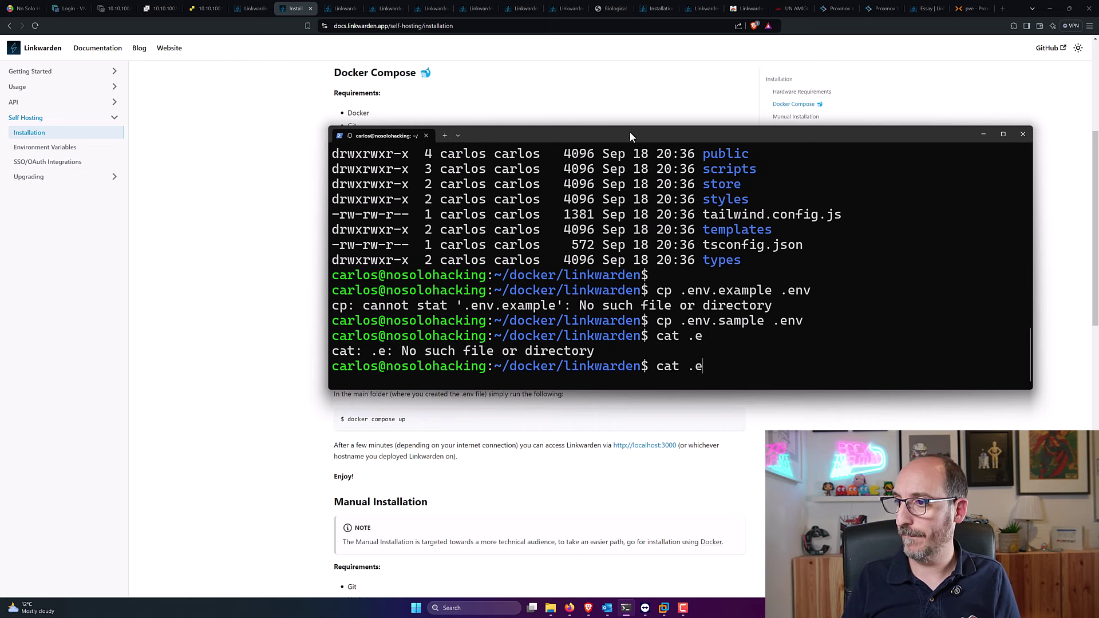
pyautogui.write('nv')
pyautogui.press('Return')
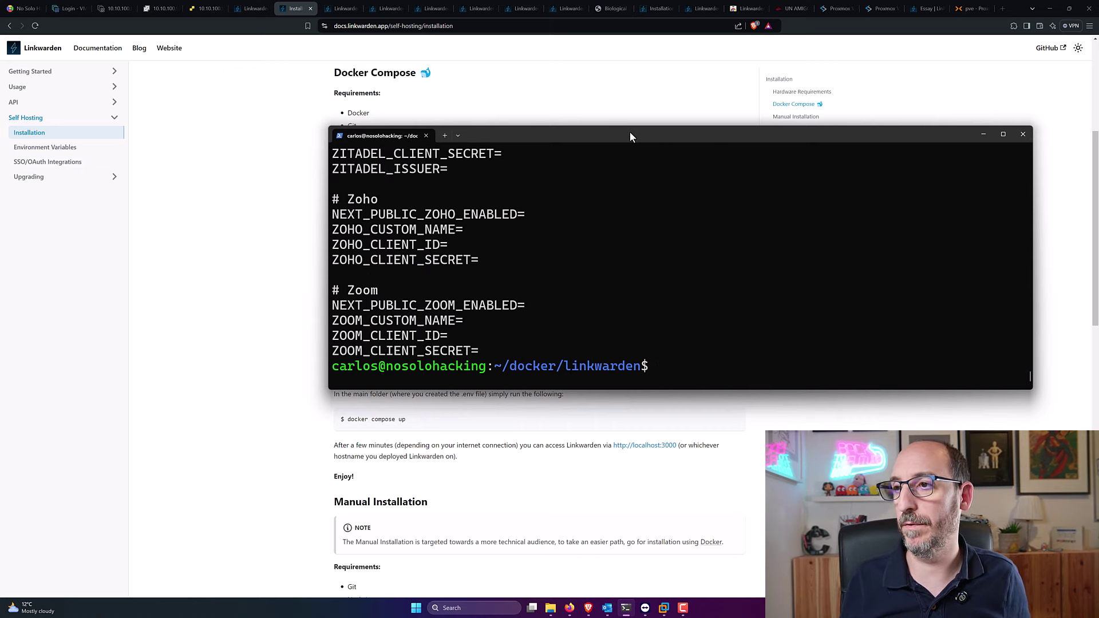
pyautogui.scroll(2, 635, 116)
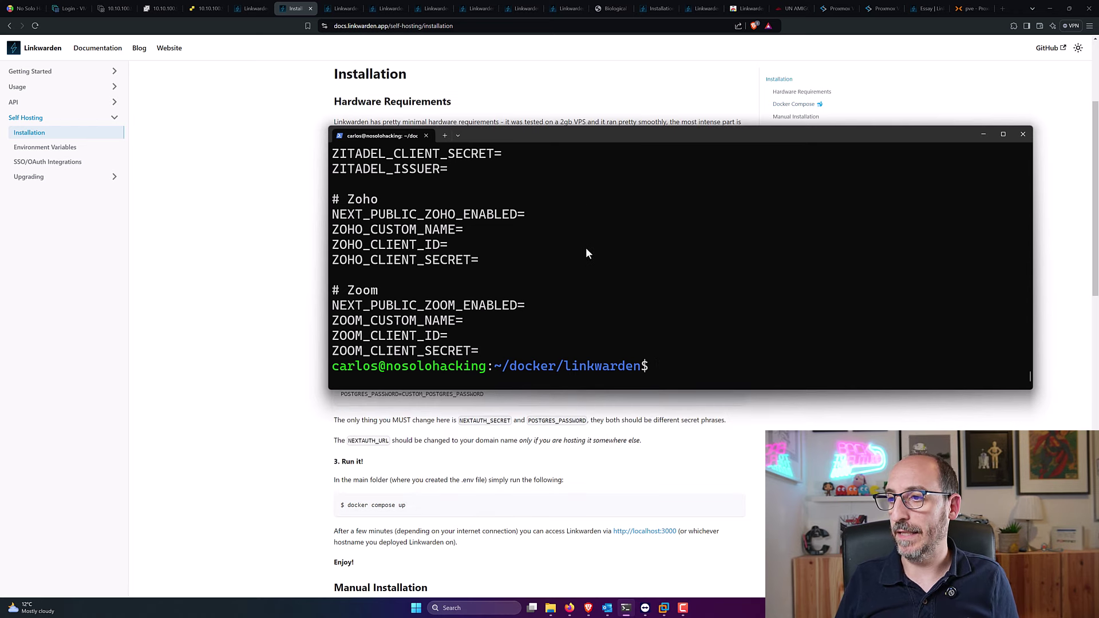
pyautogui.click(600, 407)
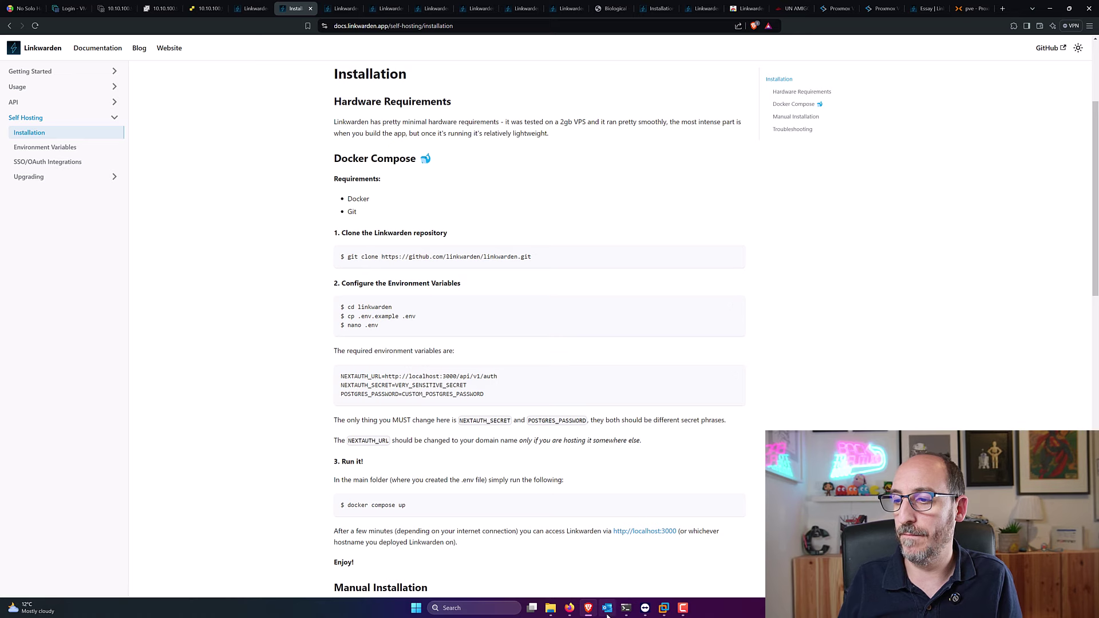
pyautogui.click(600, 556)
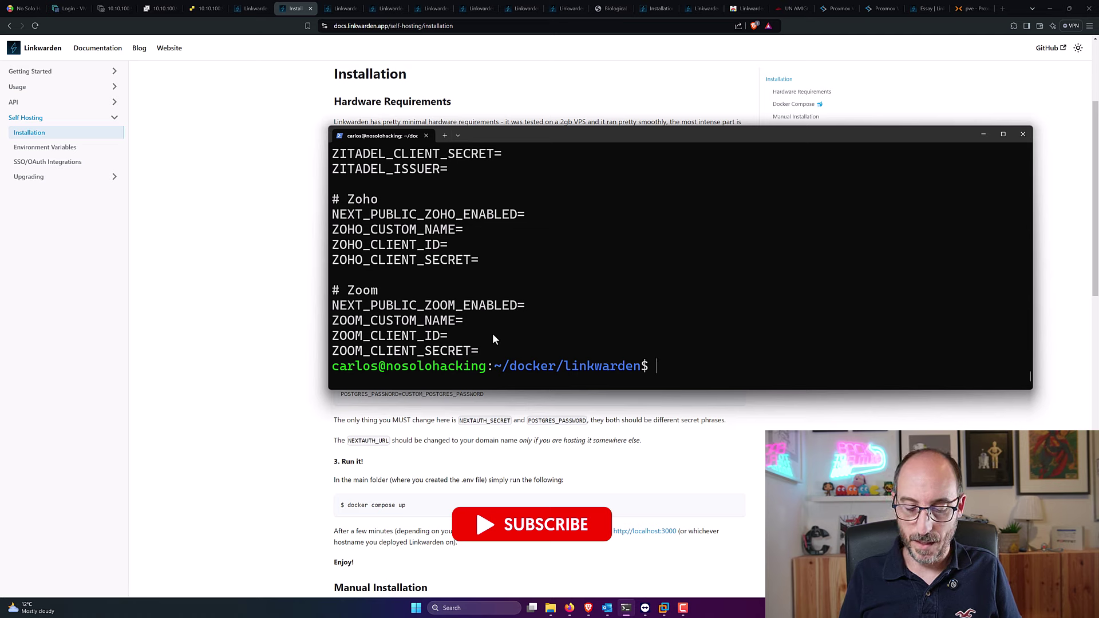
# Step: Open .env with vim and step through PAGINATION_TAKE_COUNT, STORAGE_FOLDER, and on to IGNORE_HTTPS_ERRORS
pyautogui.write('vim .')
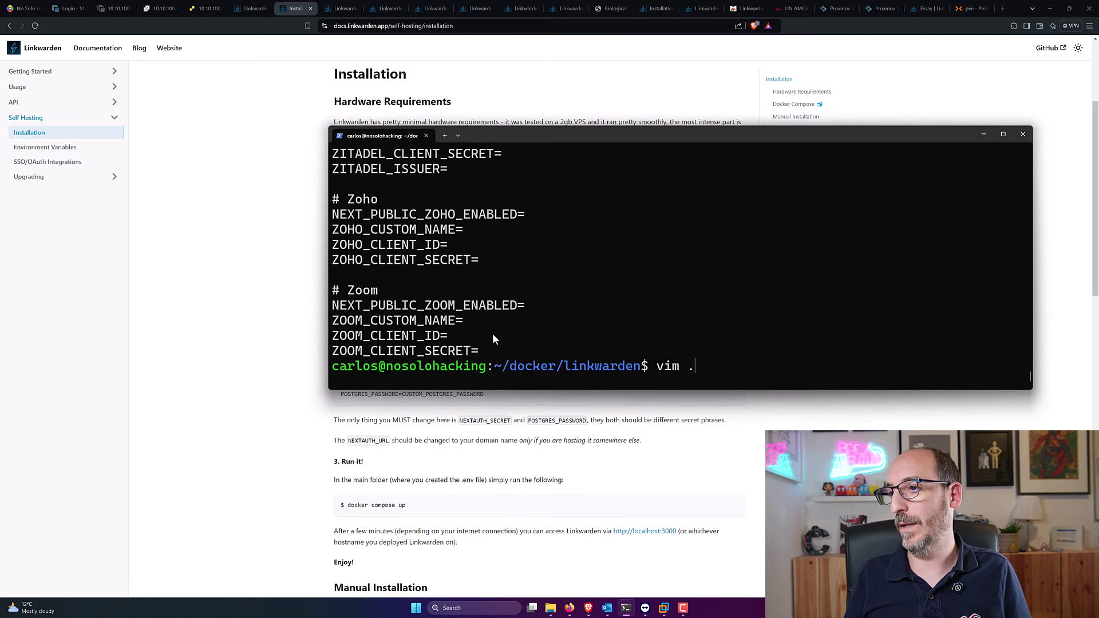
pyautogui.write('env')
pyautogui.press('Return')
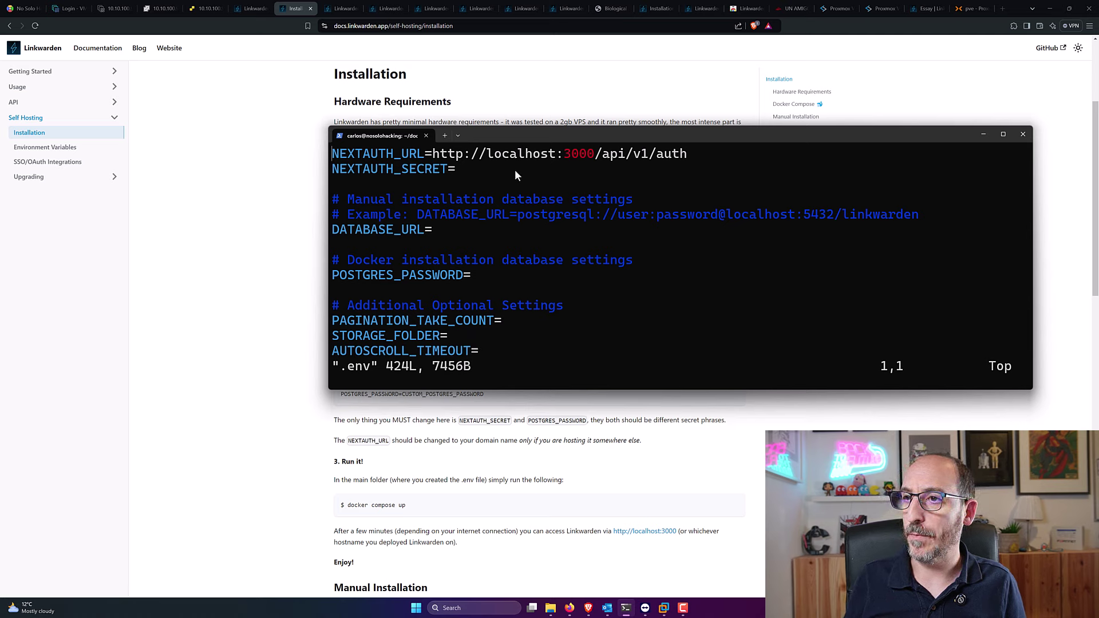
pyautogui.press('Down')
pyautogui.press('Down')
pyautogui.press('Down')
pyautogui.press('Down')
pyautogui.press('Down')
pyautogui.press('Down')
pyautogui.press('Down')
pyautogui.press('Down')
pyautogui.press('Down')
pyautogui.press('Down')
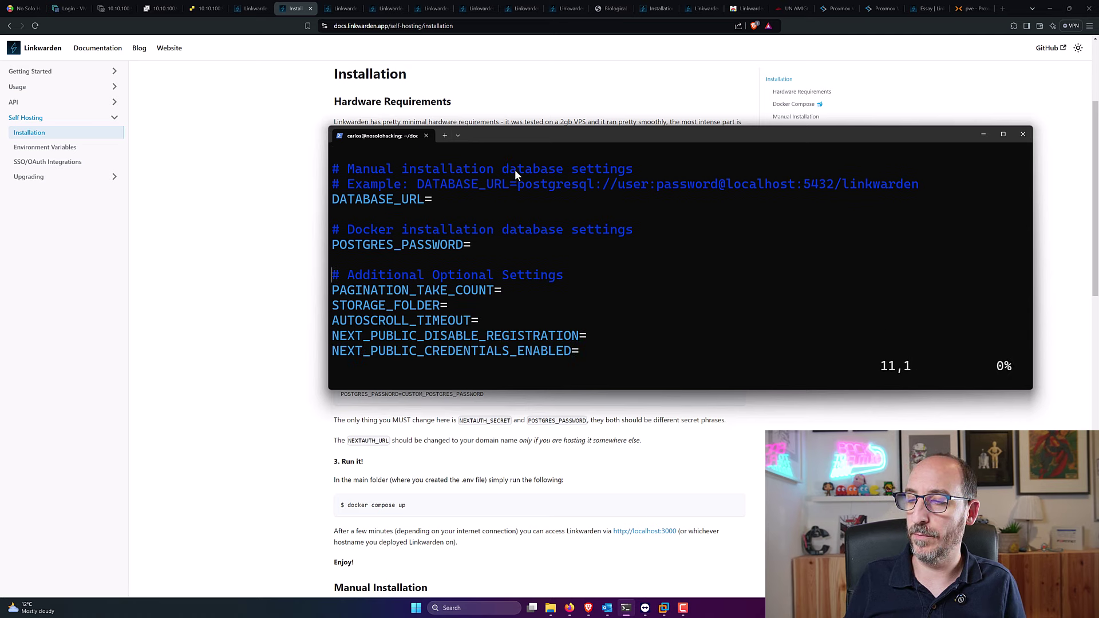
pyautogui.press('Down')
pyautogui.press('Up')
pyautogui.press('Up')
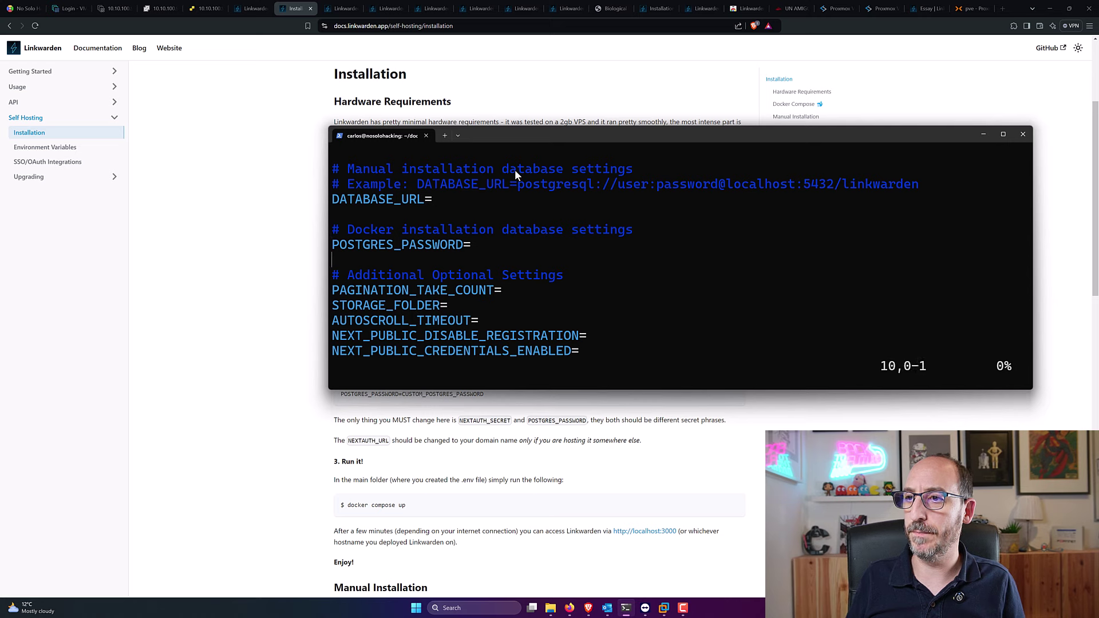
pyautogui.press('Down')
pyautogui.press('Down')
pyautogui.press('Down')
pyautogui.press('Down')
pyautogui.press('Up')
pyautogui.press('Up')
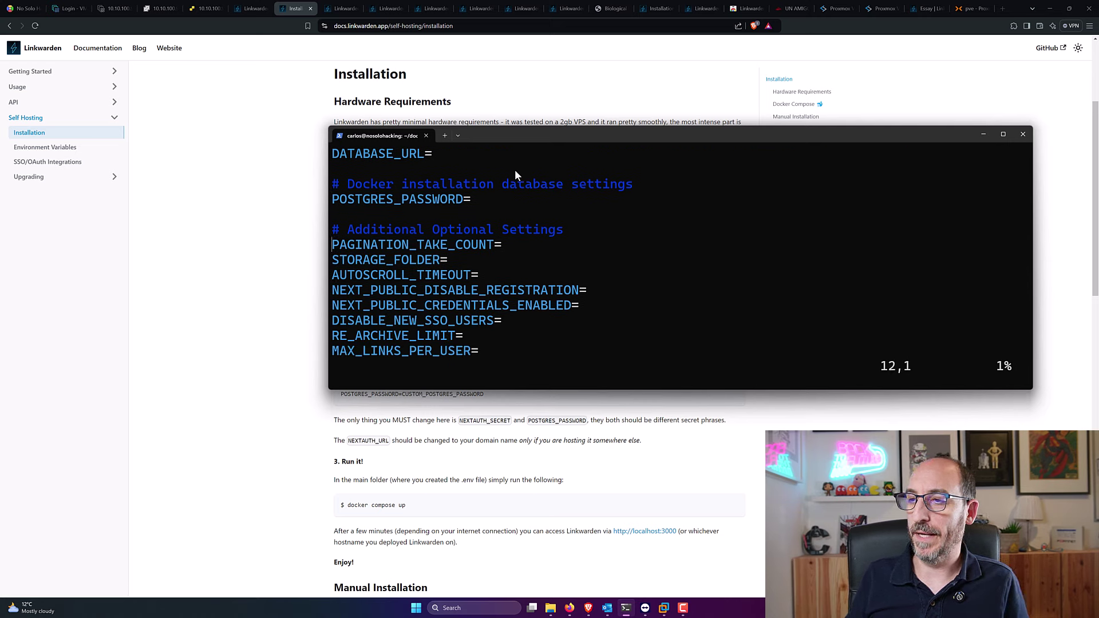
pyautogui.press('Down')
pyautogui.press('Down')
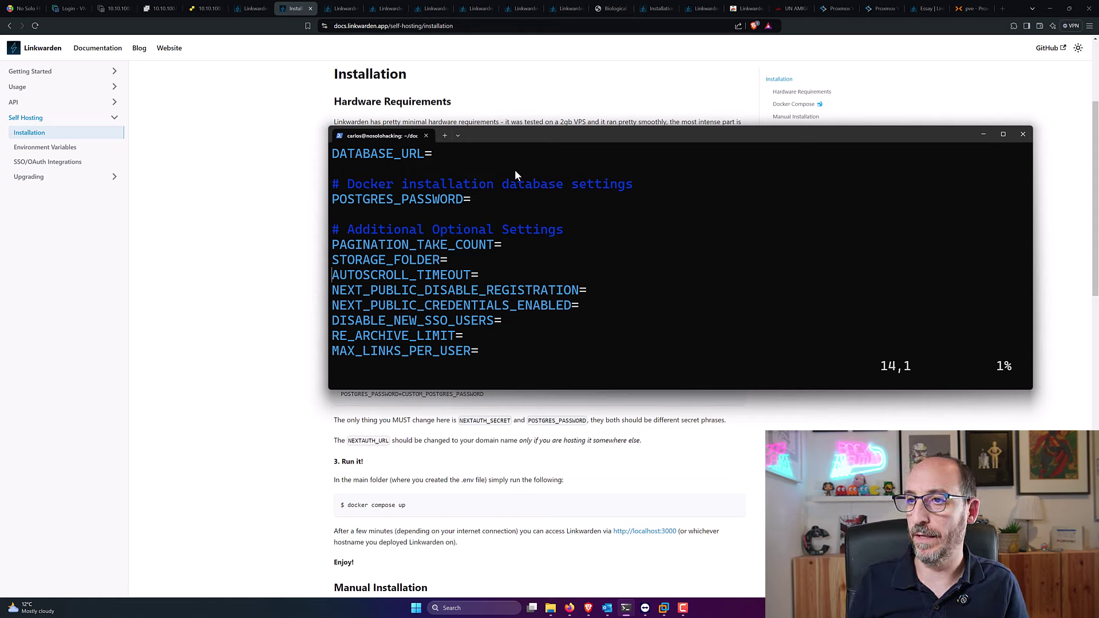
pyautogui.press('Down')
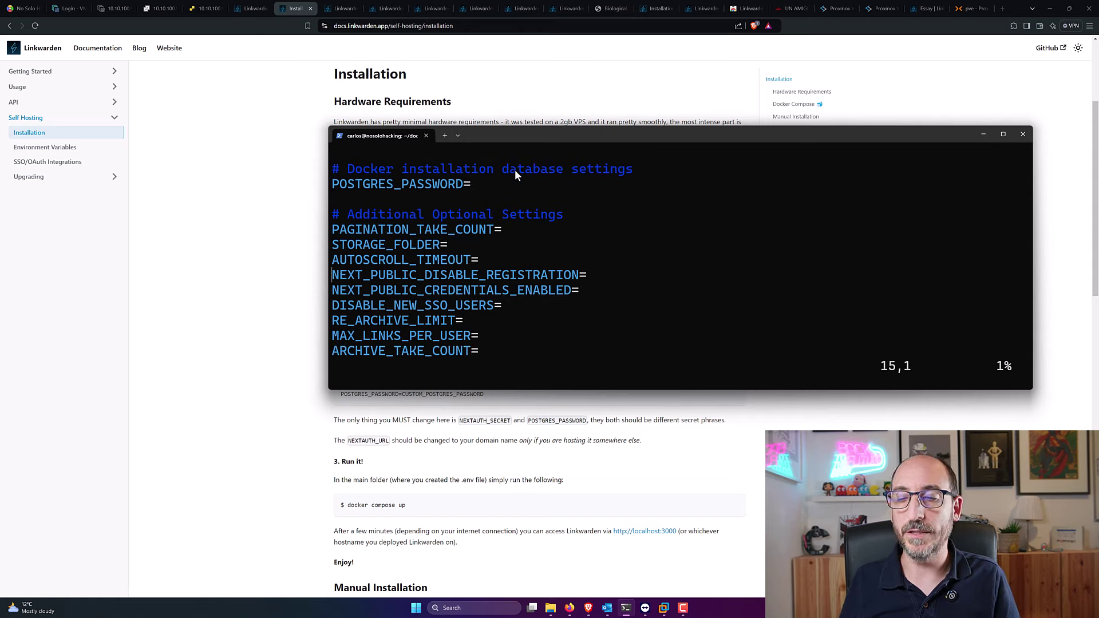
pyautogui.press('Up')
pyautogui.press('Up')
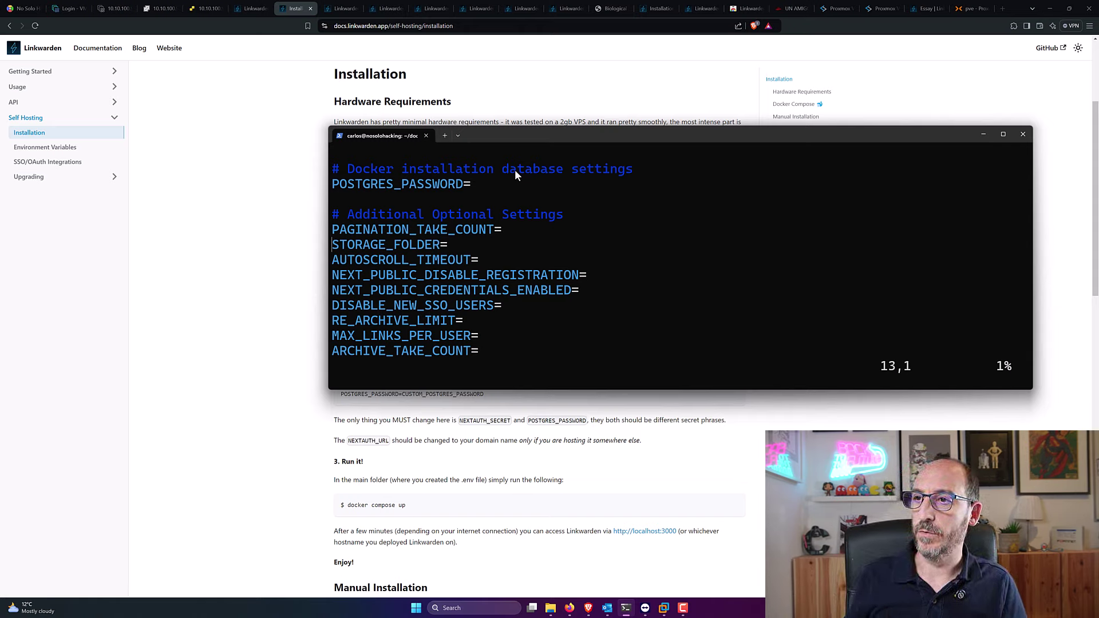
pyautogui.press('Down')
pyautogui.press('Down')
pyautogui.press('Down')
pyautogui.press('Down')
pyautogui.press('Down')
pyautogui.press('Down')
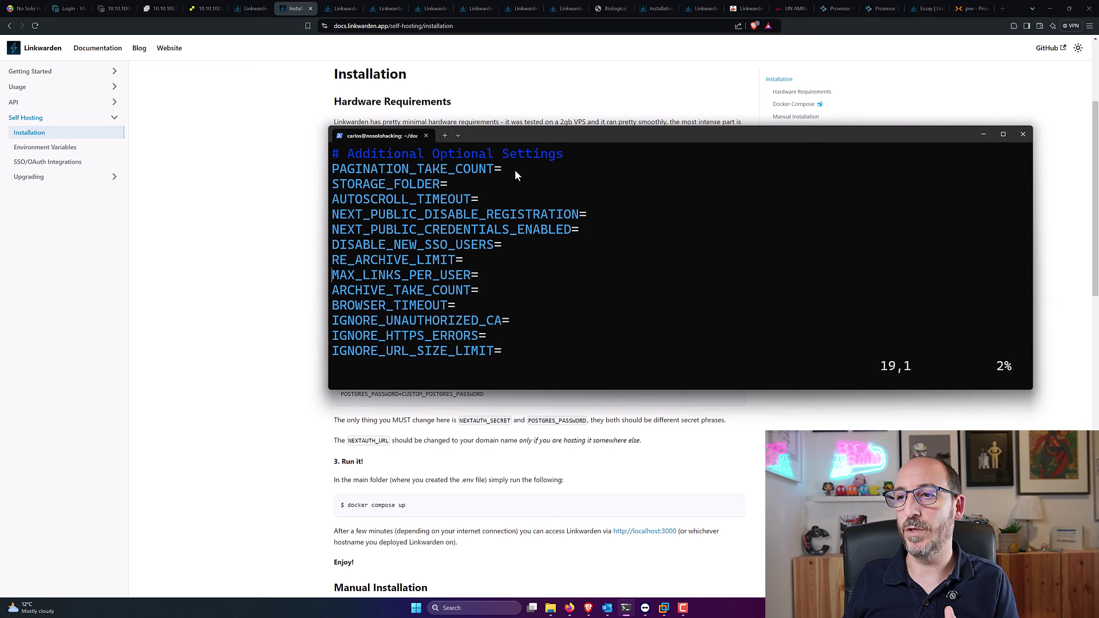
pyautogui.press('Down')
pyautogui.press('Down')
pyautogui.press('Down')
pyautogui.press('Down')
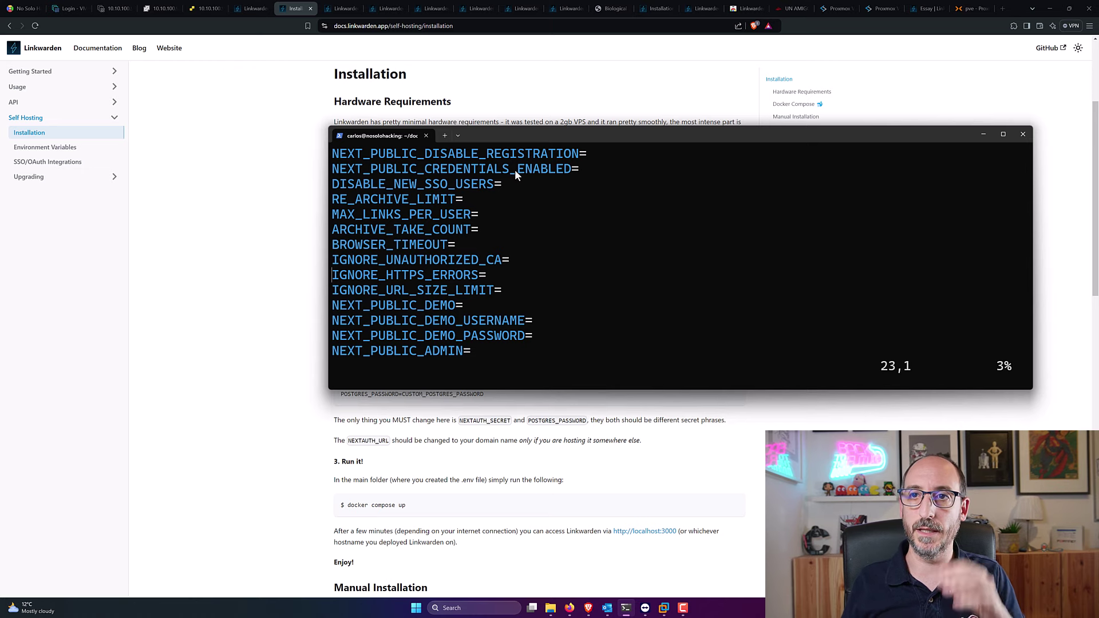
# Step: Open the Environment Variables docs page in a new tab and skim it
pyautogui.click(311, 212)
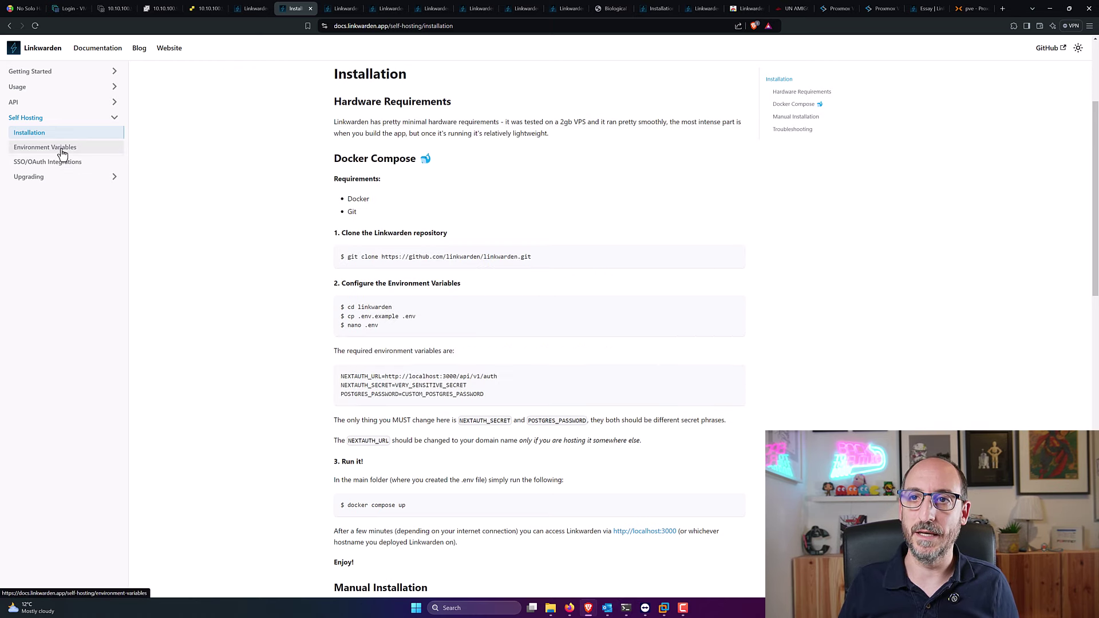
pyautogui.click(62, 153)
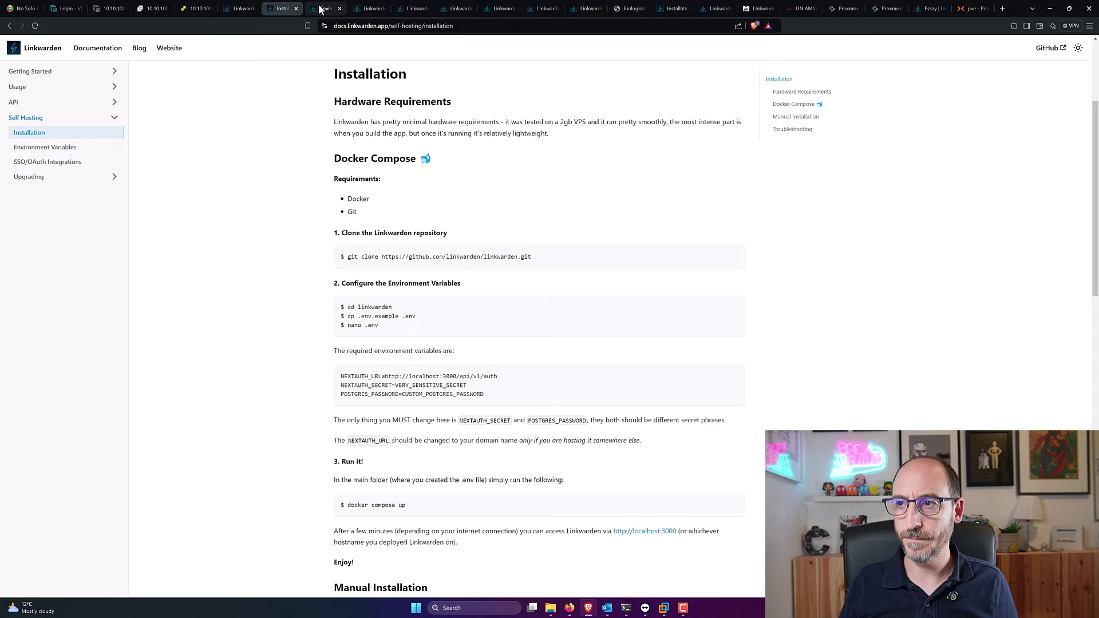
pyautogui.scroll(-7, 400, 183)
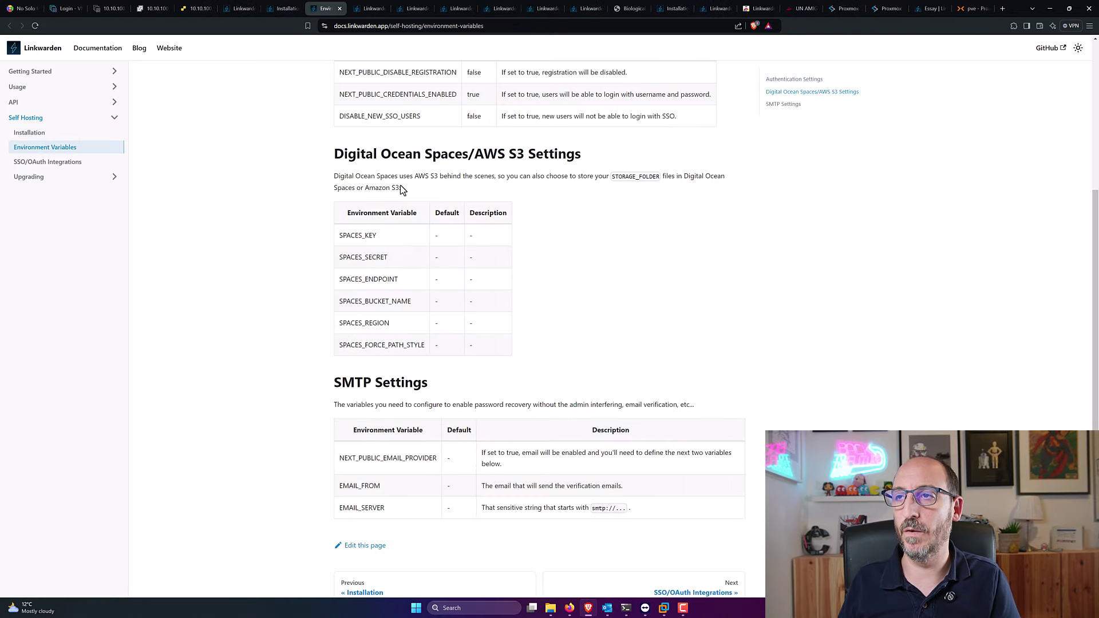
pyautogui.scroll(3, 400, 184)
pyautogui.click(270, 9)
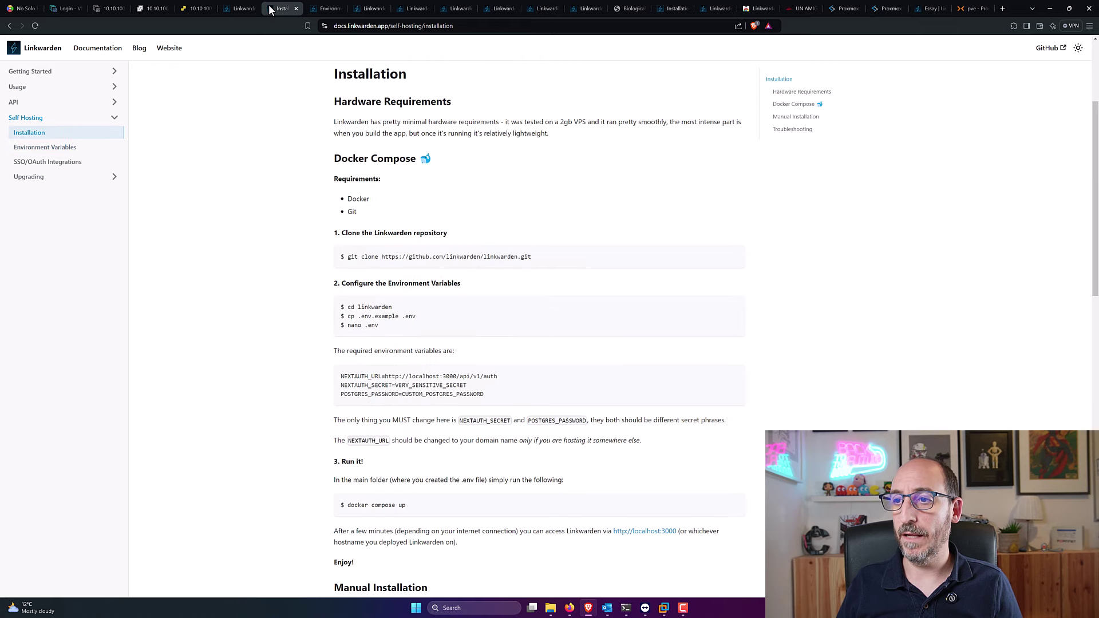
# Step: On the Installation page, highlight the required NEXTAUTH_SECRET and POSTGRES_PASSWORD variables
pyautogui.scroll(-2, 541, 338)
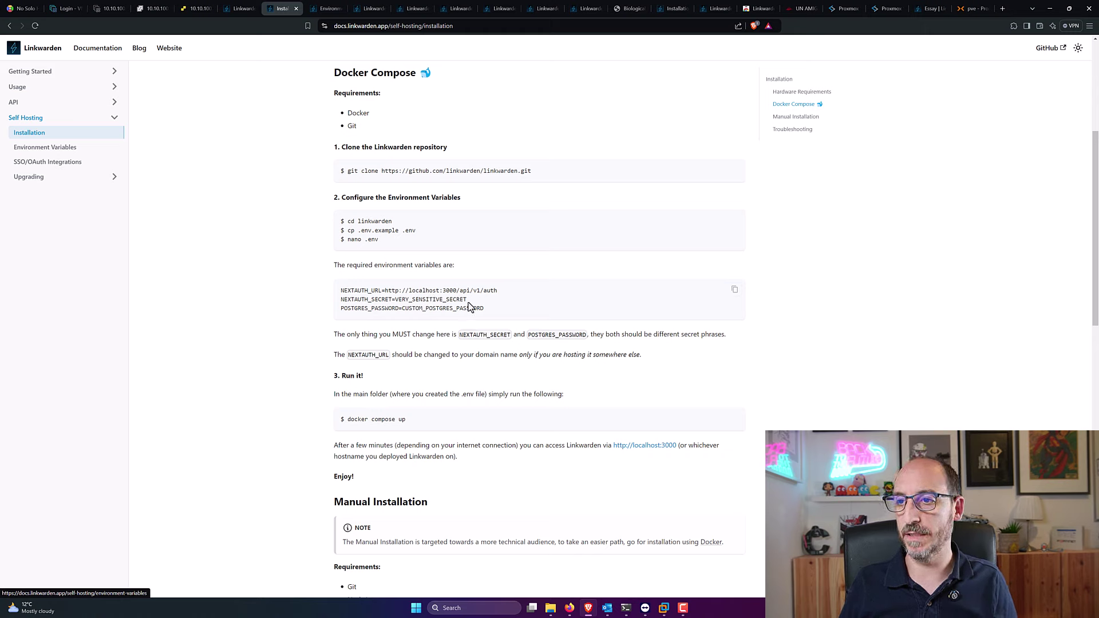
pyautogui.moveTo(481, 307); pyautogui.dragTo(376, 314)
pyautogui.click(341, 296)
pyautogui.click(443, 297)
pyautogui.click(360, 338)
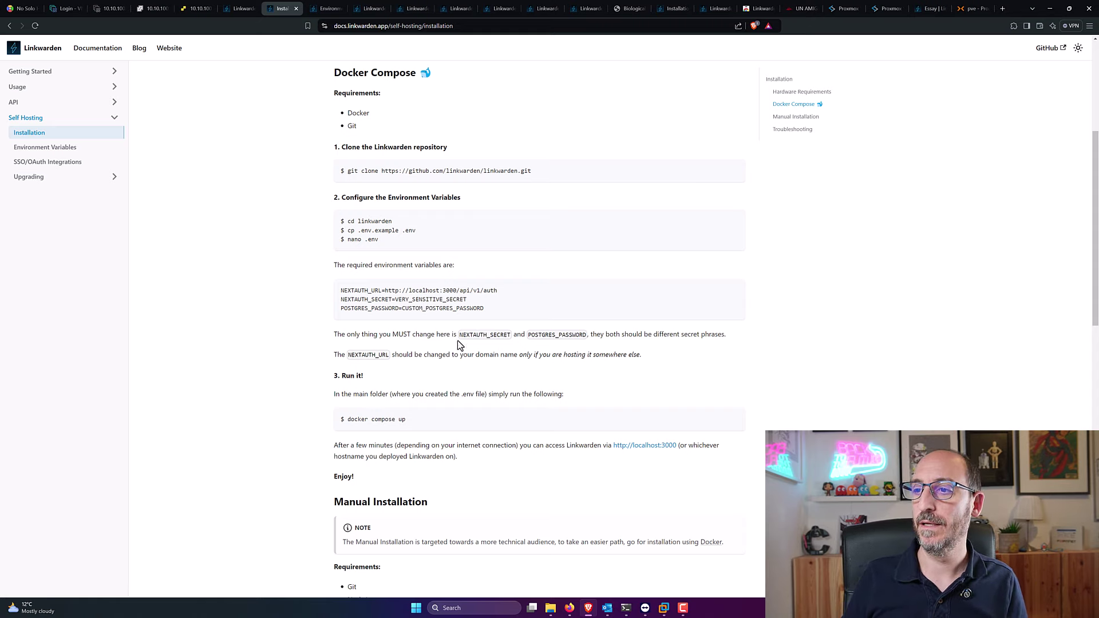
pyautogui.moveTo(461, 335); pyautogui.dragTo(524, 334)
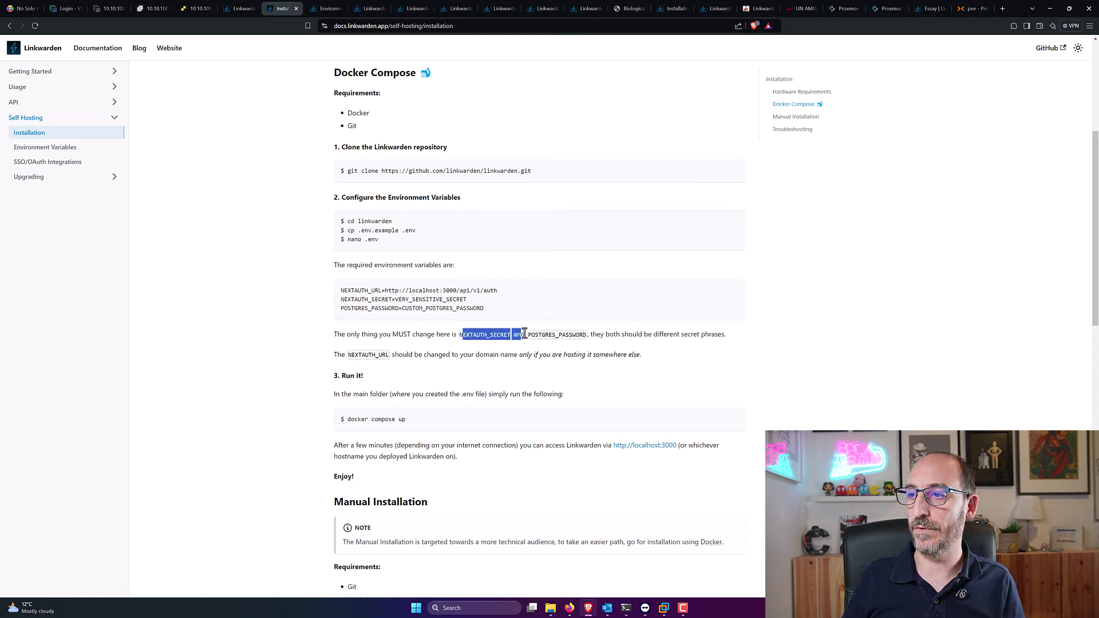
pyautogui.click(566, 334)
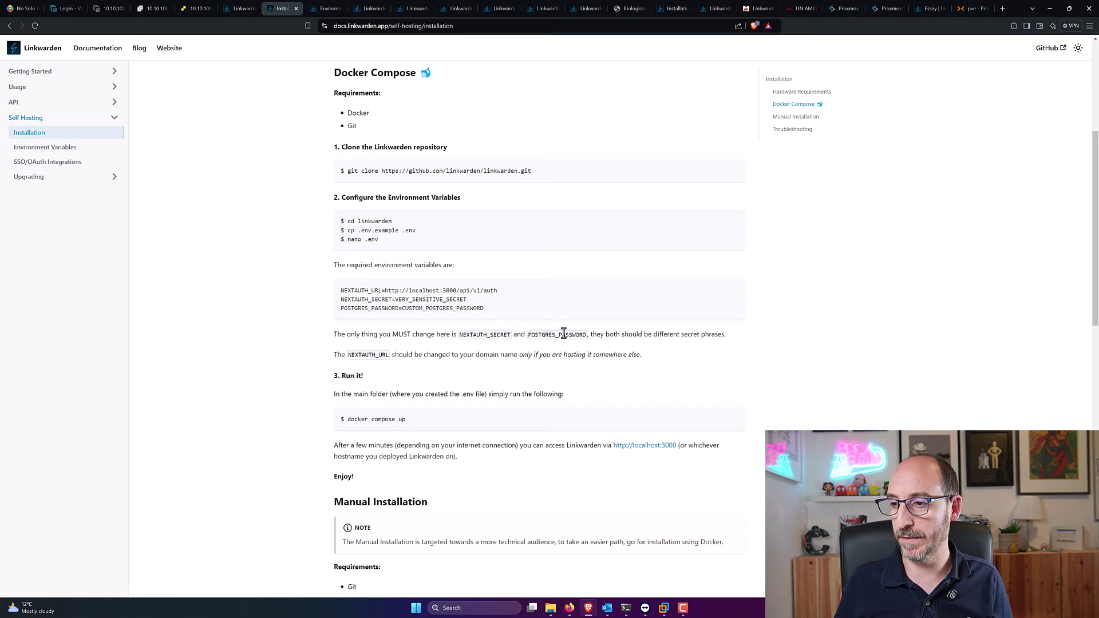
pyautogui.click(625, 608)
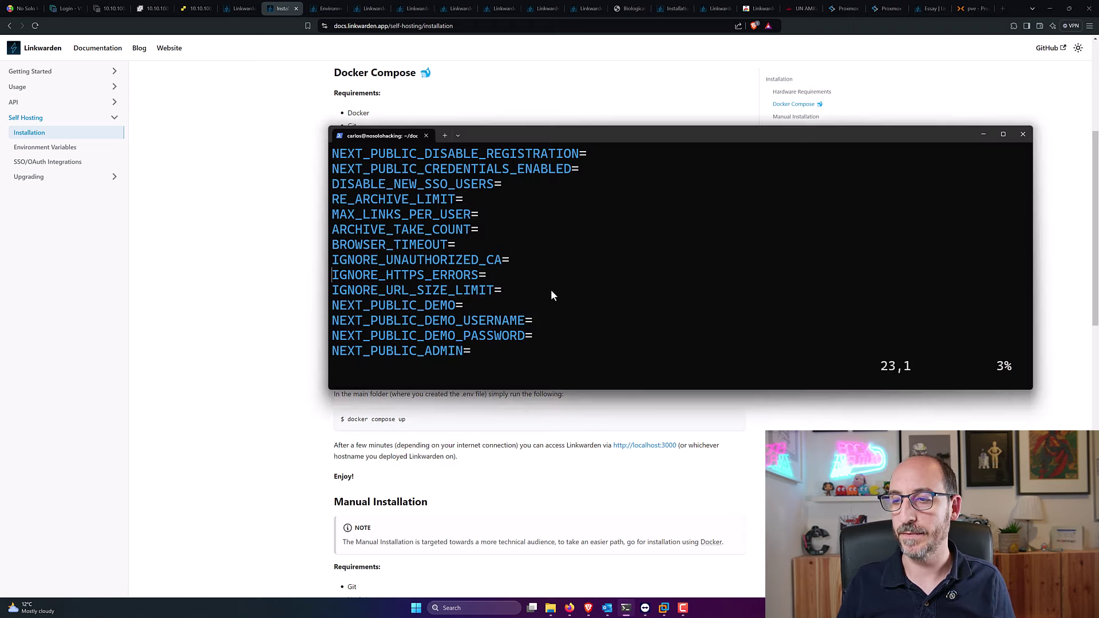
# Step: Search .env for the POSTGRES_PASSWORD line and type a database password after the equals sign
pyautogui.press('Down')
pyautogui.press('Down')
pyautogui.press('Down')
pyautogui.press('Down')
pyautogui.press('Down')
pyautogui.press('Down')
pyautogui.press('Down')
pyautogui.press('Down')
pyautogui.press('Down')
pyautogui.press('Down')
pyautogui.press('Down')
pyautogui.press('Down')
pyautogui.press('Down')
pyautogui.press('Down')
pyautogui.press('Down')
pyautogui.press('Down')
pyautogui.press('Down')
pyautogui.press('Down')
pyautogui.press('Down')
pyautogui.press('Down')
pyautogui.press('Down')
pyautogui.press('Down')
pyautogui.press('Down')
pyautogui.press('Down')
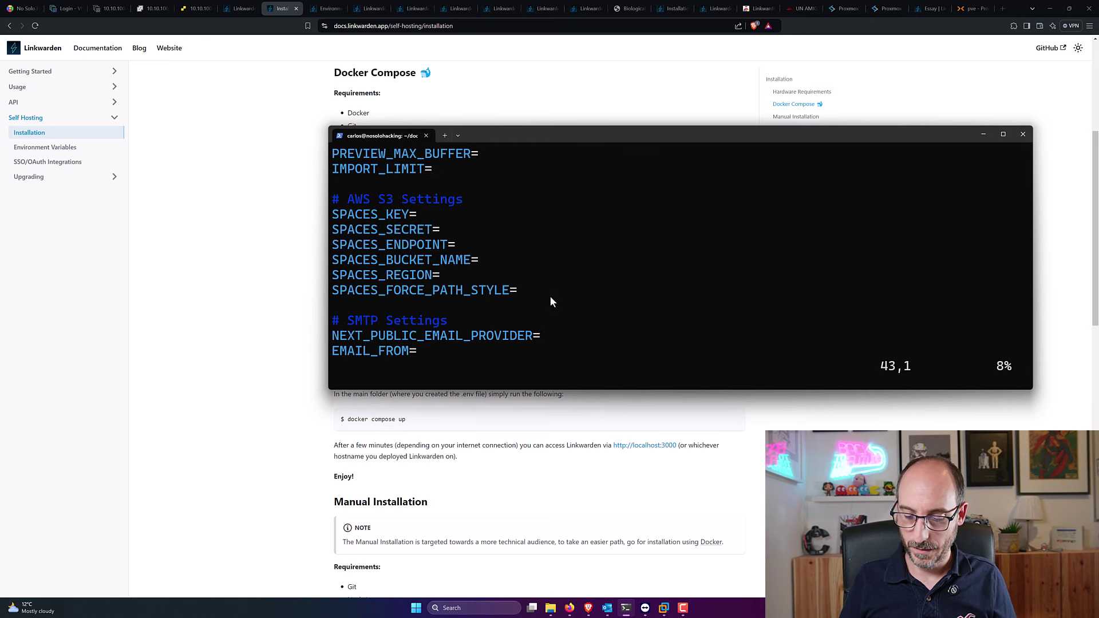
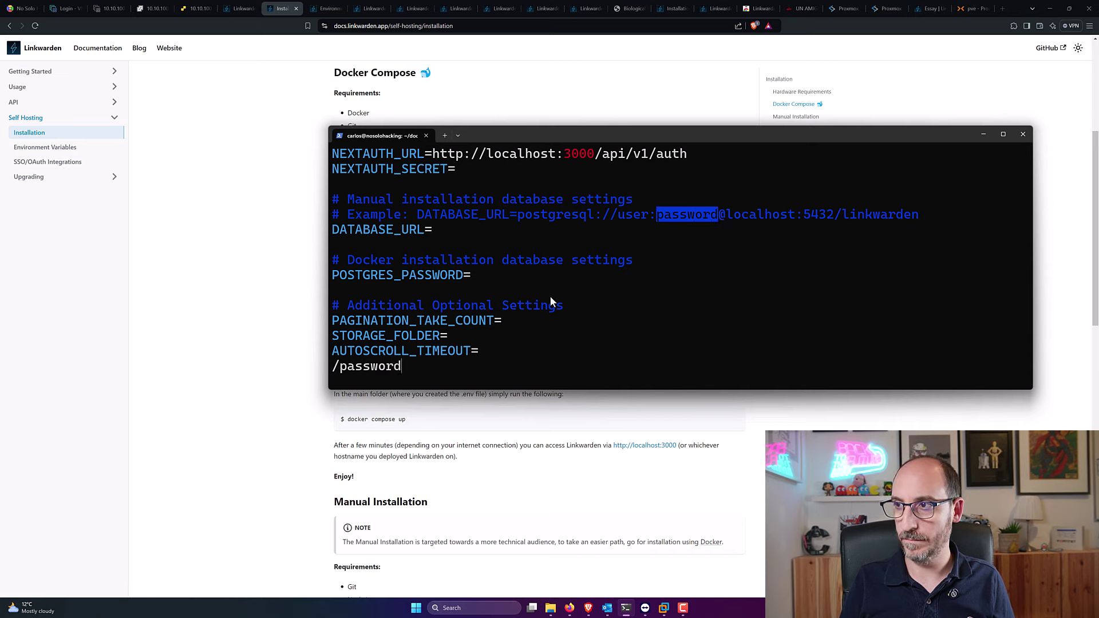
pyautogui.press('Return')
pyautogui.press('Escape')
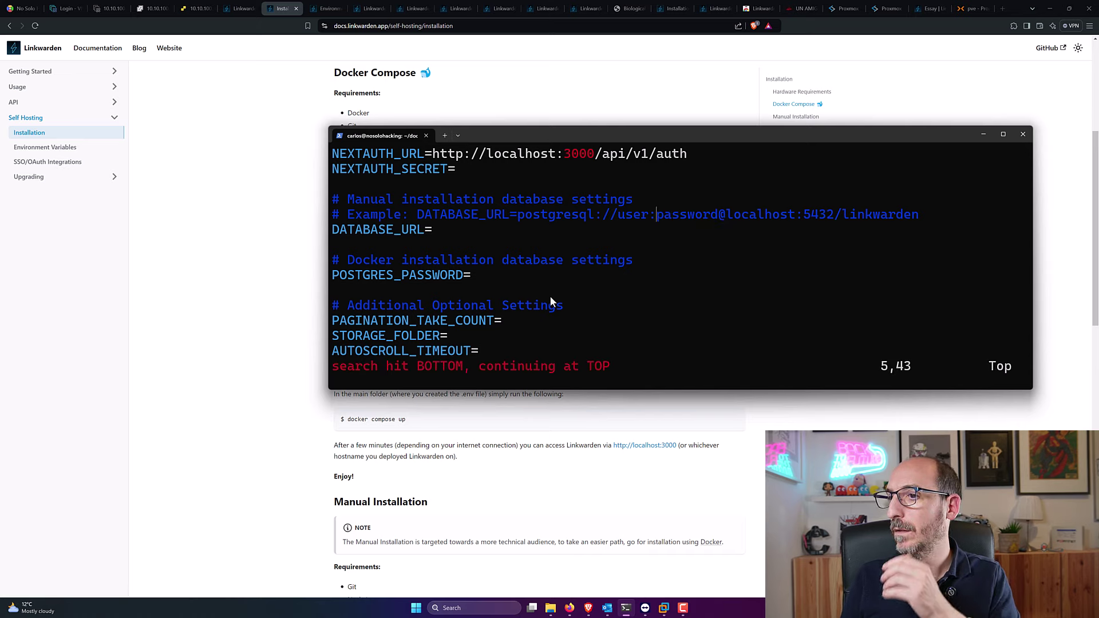
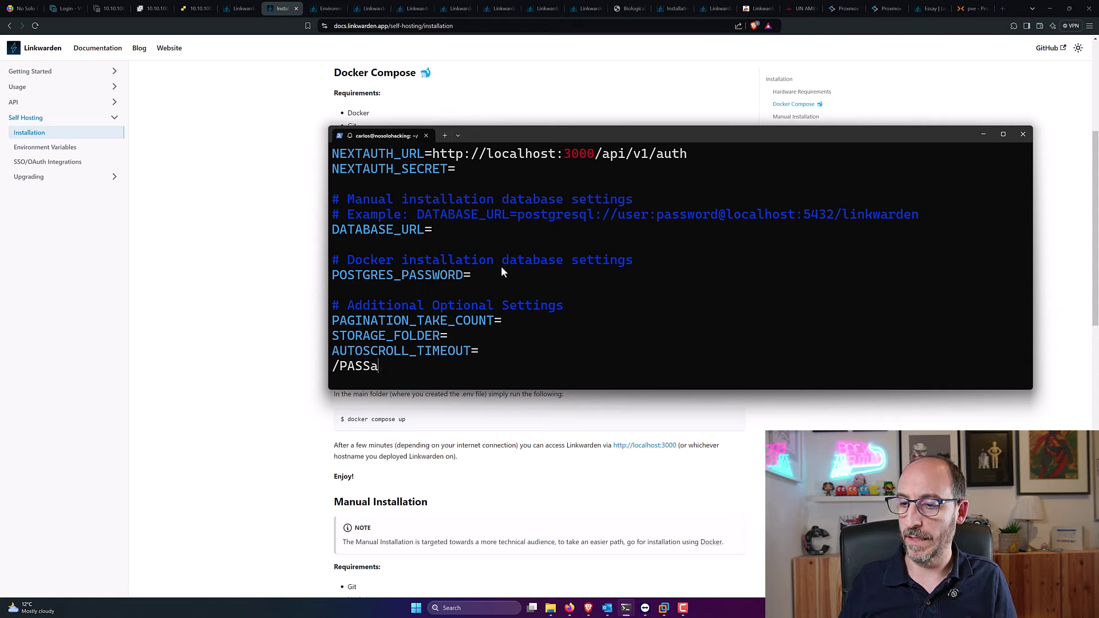
pyautogui.press('Escape')
pyautogui.press('BackSpace')
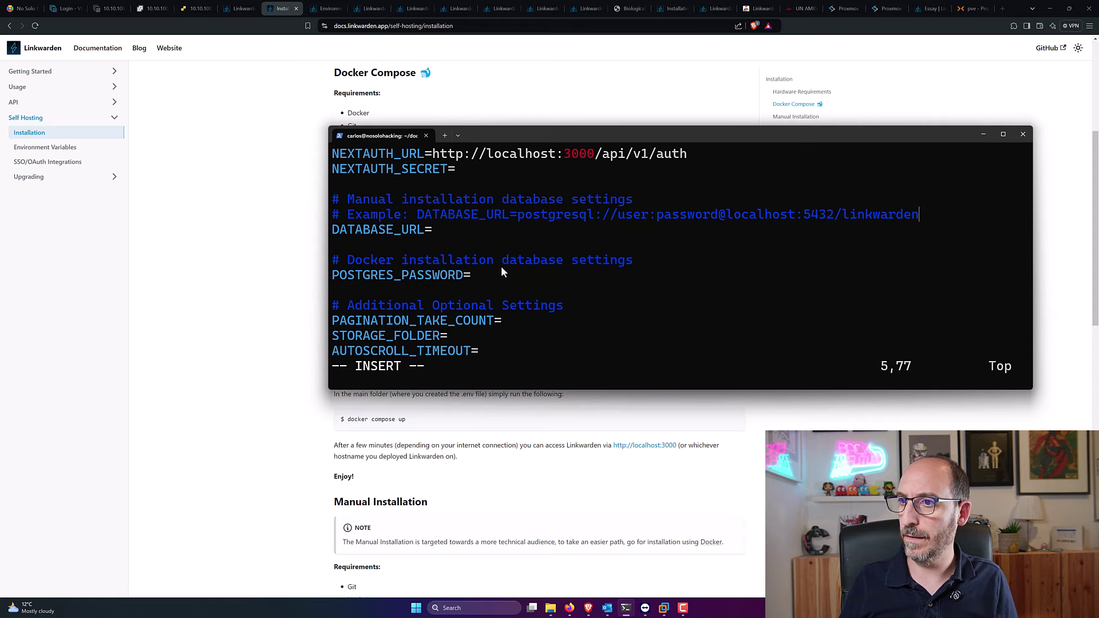
pyautogui.press('Down')
pyautogui.press('Down')
pyautogui.press('Down')
pyautogui.press('Down')
pyautogui.press('Down')
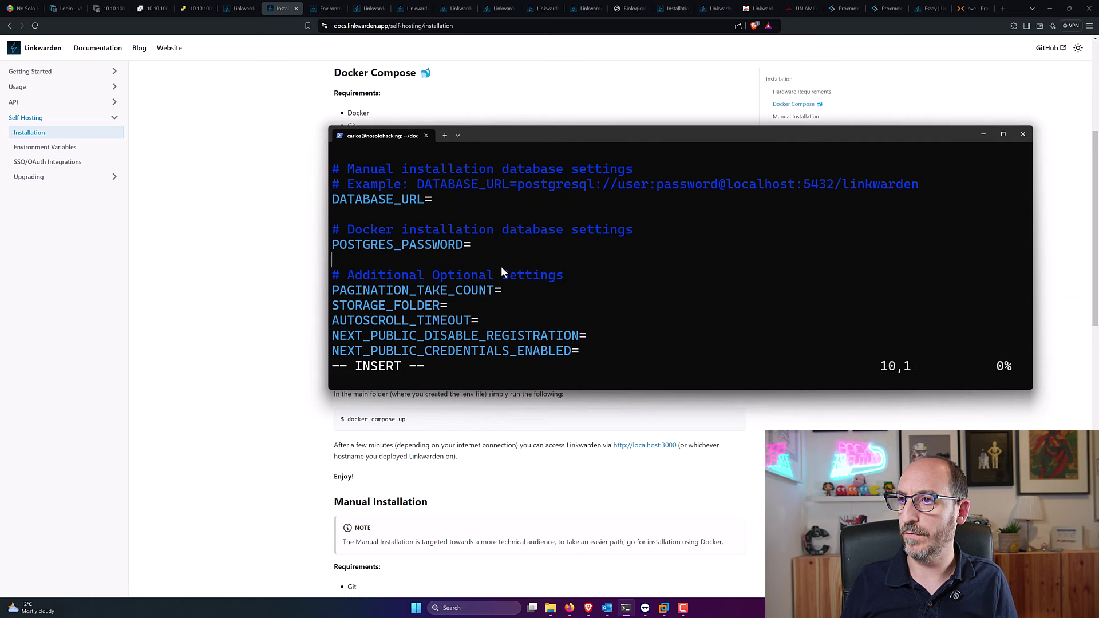
pyautogui.press('Up')
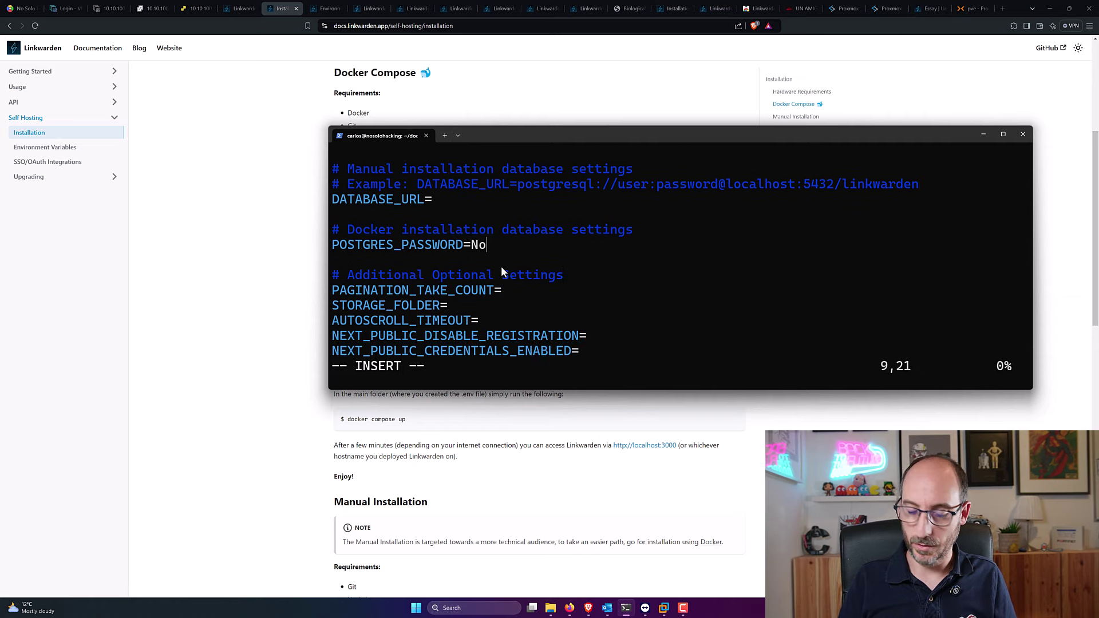
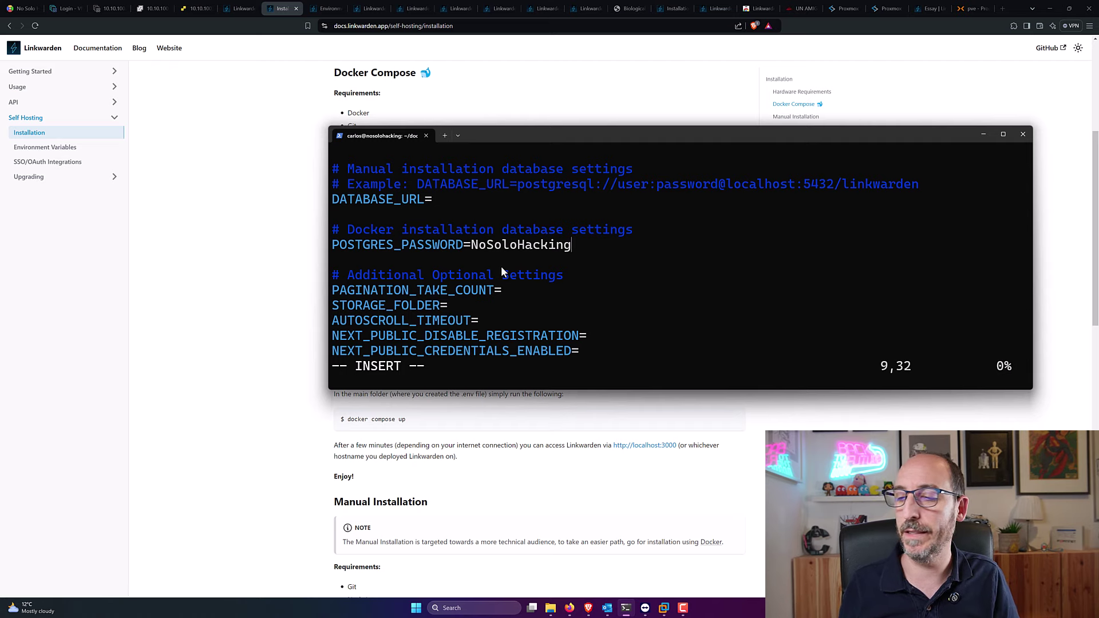
# Step: Copy the POSTGRES_PASSWORD name from the docs and paste it into a vim search
pyautogui.click(491, 432)
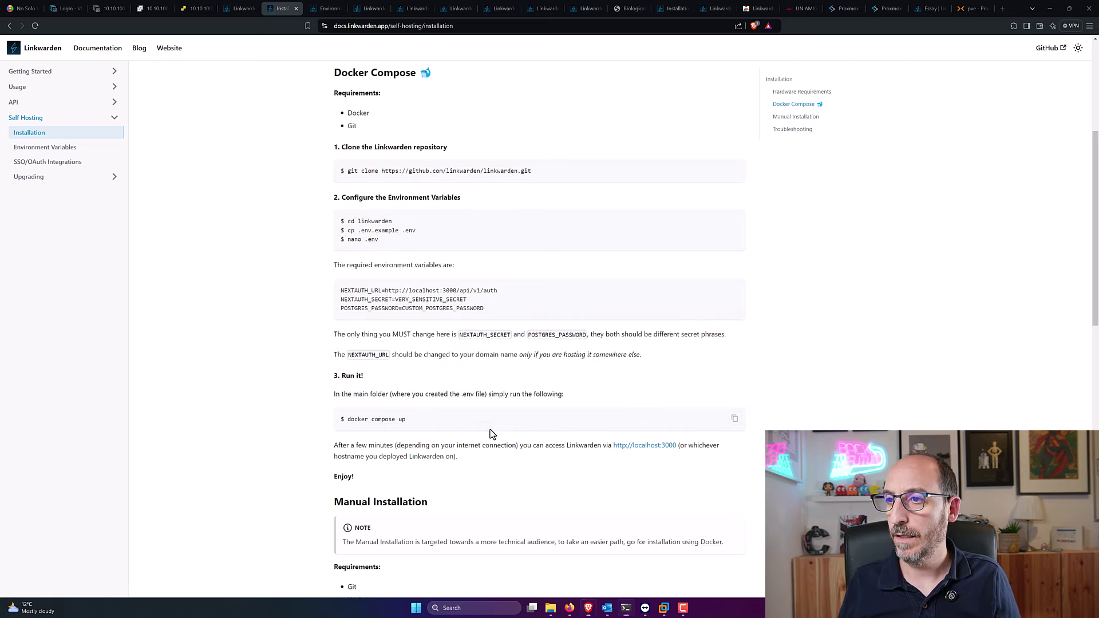
pyautogui.moveTo(528, 335); pyautogui.dragTo(584, 337)
pyautogui.hotkey('ctrl', 'c')
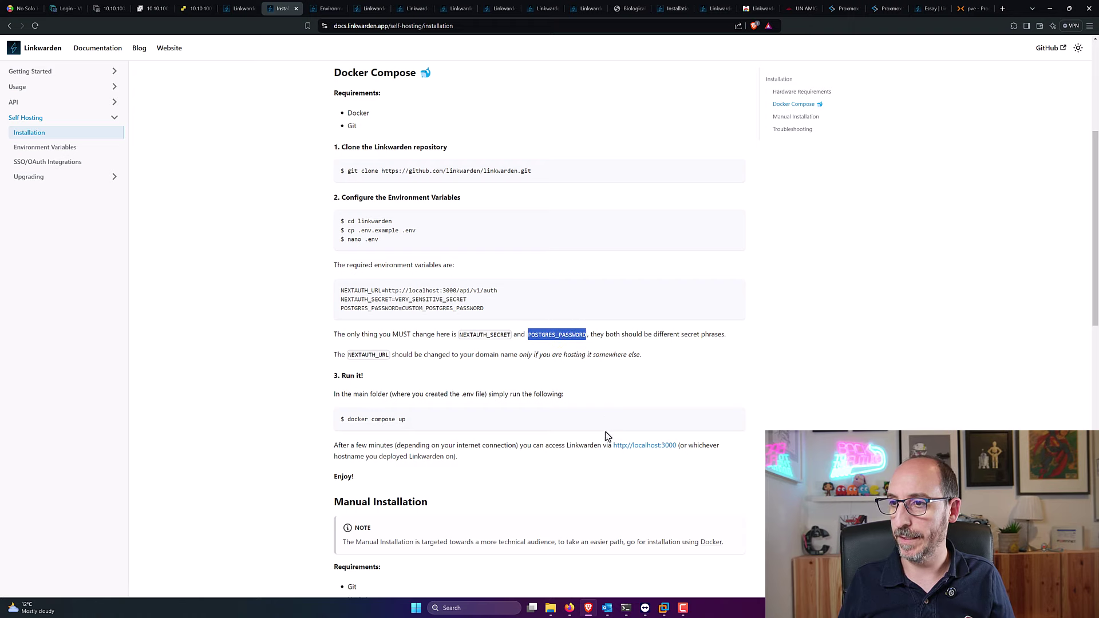
pyautogui.click(626, 608)
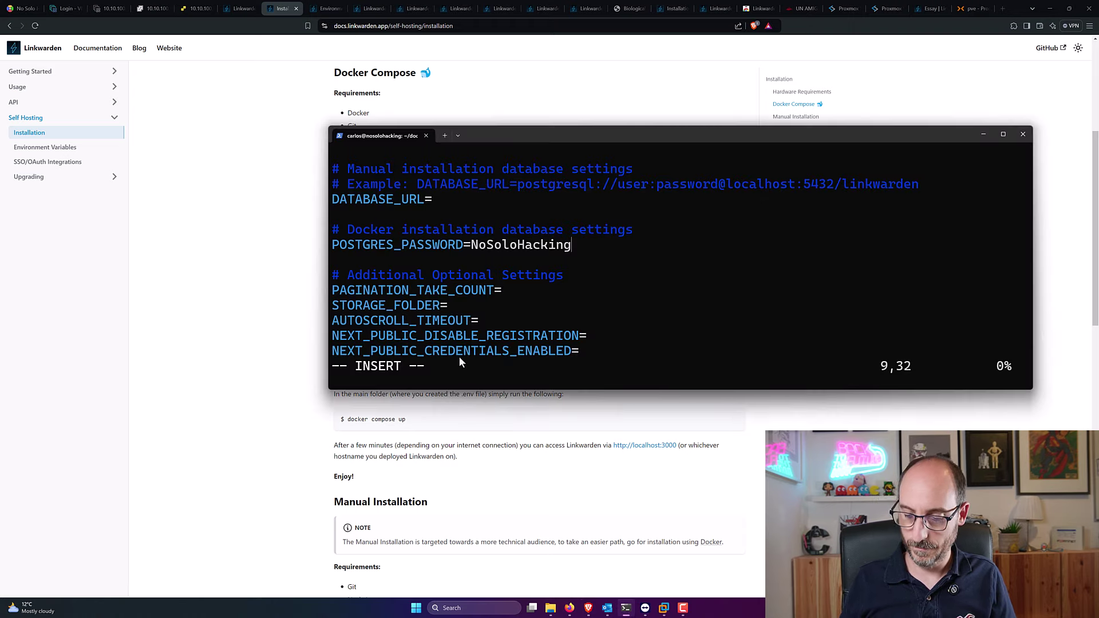
pyautogui.press('Escape')
pyautogui.write('/')
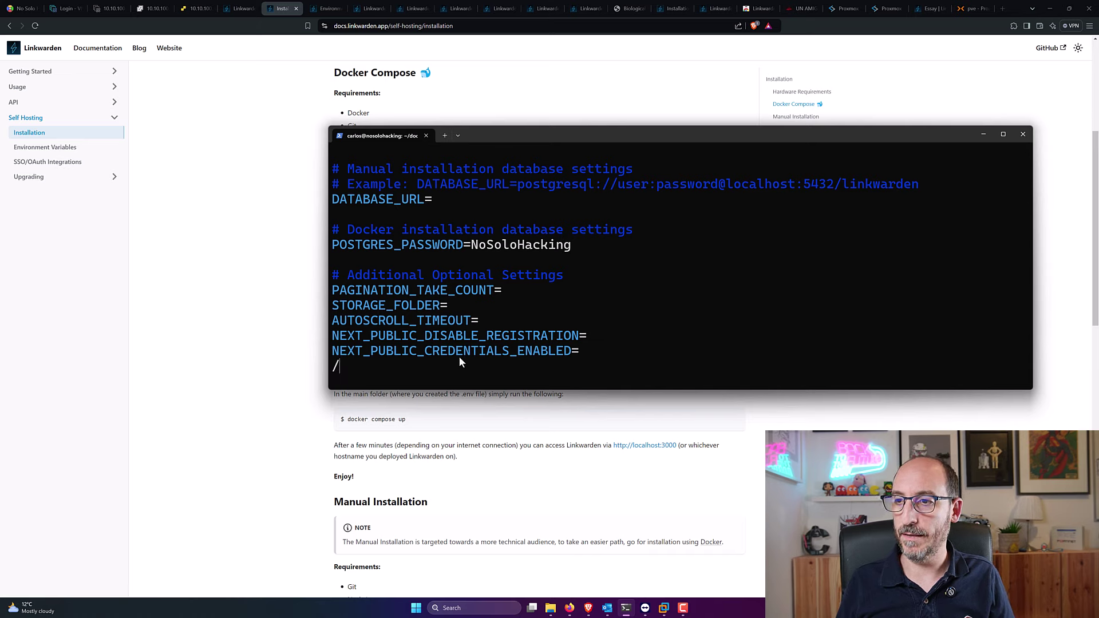
pyautogui.rightClick(418, 367)
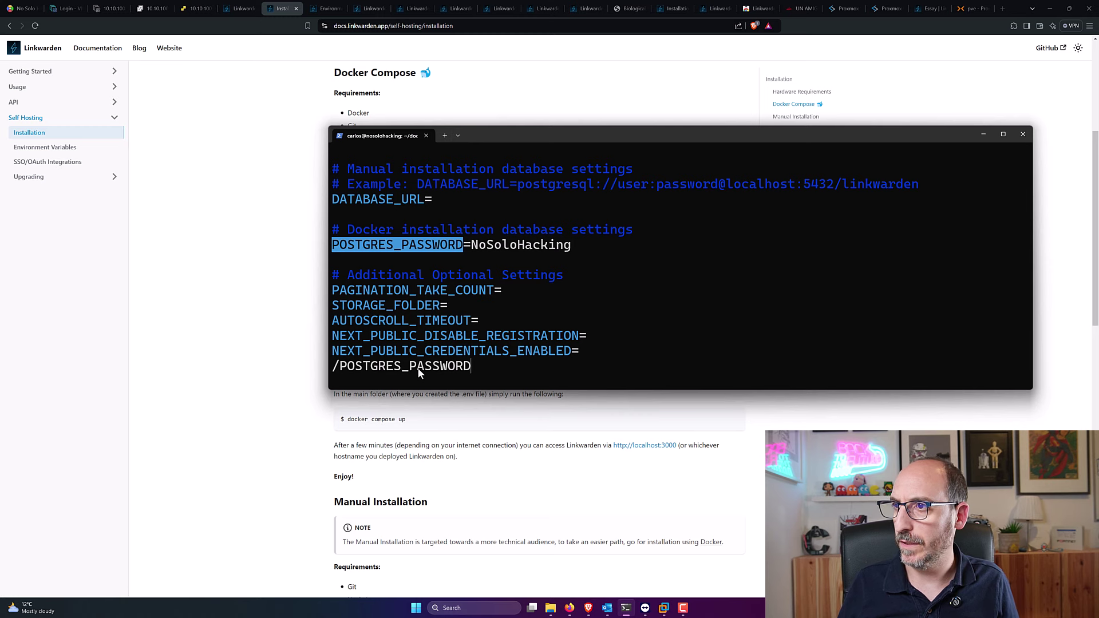
pyautogui.moveTo(537, 139); pyautogui.dragTo(542, 67)
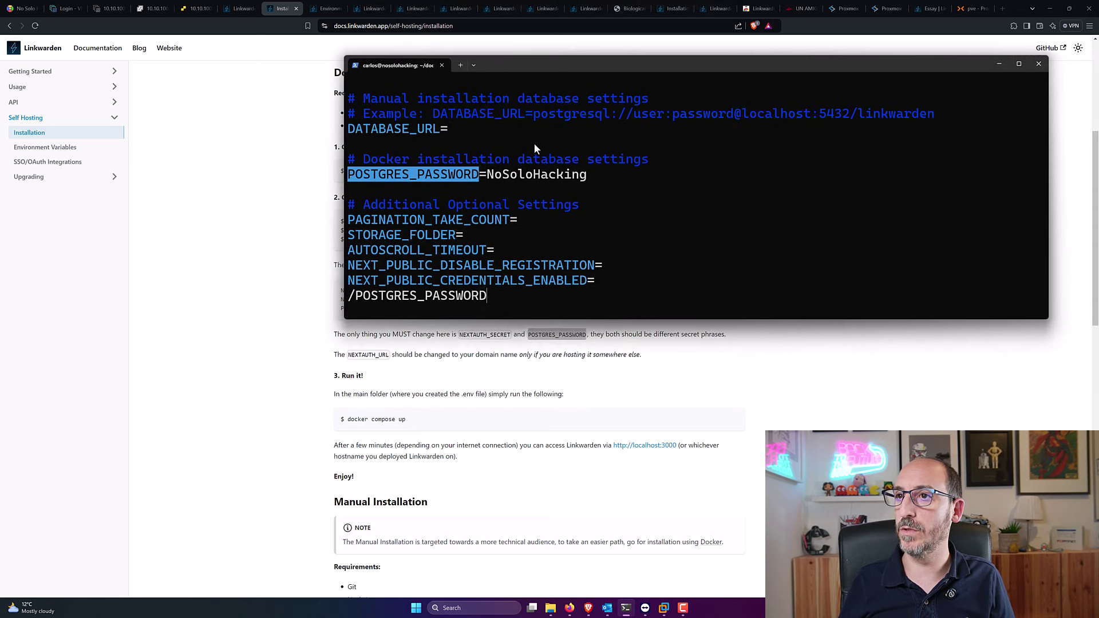
# Step: Replace the search with NEXTAU to locate NEXTAUTH_SECRET, then cancel and move back up
pyautogui.press('Left')
pyautogui.press('Left')
pyautogui.press('Left')
pyautogui.press('Left')
pyautogui.press('Left')
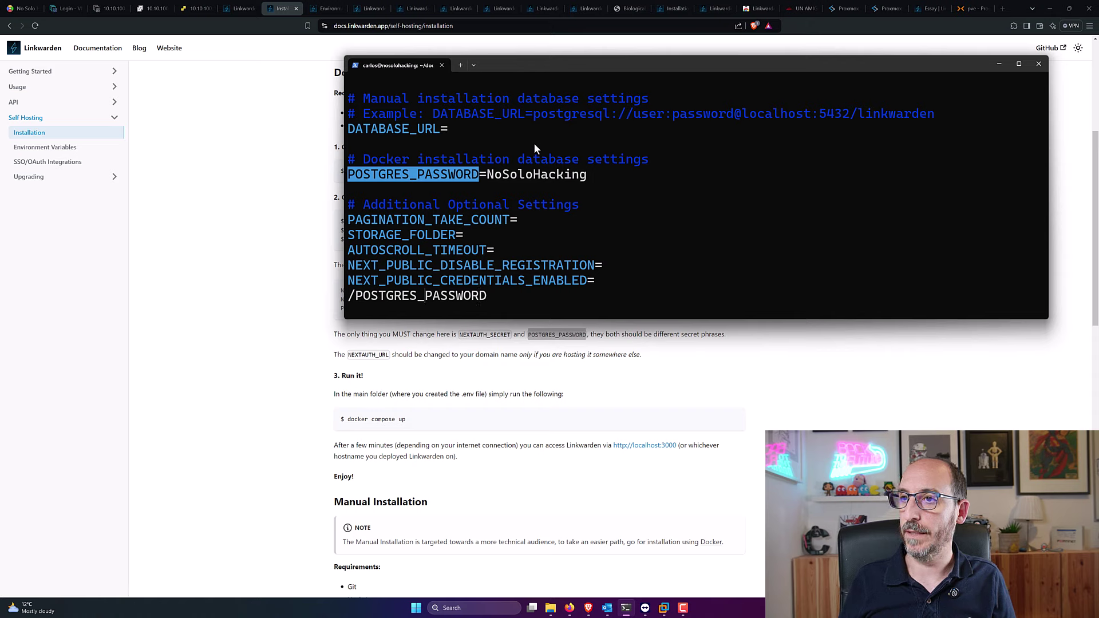
pyautogui.press('Right')
pyautogui.press('Right')
pyautogui.press('Right')
pyautogui.press('Right')
pyautogui.press('Right')
pyautogui.press('Right')
pyautogui.press('BackSpace')
pyautogui.press('BackSpace')
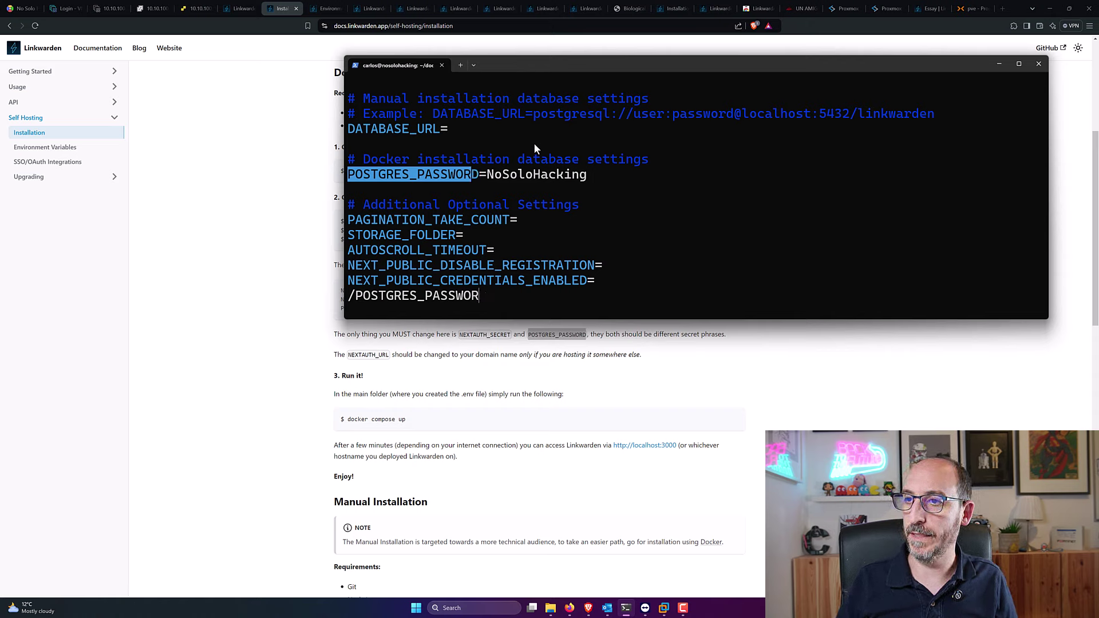
pyautogui.press('BackSpace')
pyautogui.press('BackSpace')
pyautogui.press('BackSpace')
pyautogui.press('BackSpace')
pyautogui.press('BackSpace')
pyautogui.press('BackSpace')
pyautogui.press('BackSpace')
pyautogui.press('BackSpace')
pyautogui.press('BackSpace')
pyautogui.press('BackSpace')
pyautogui.press('BackSpace')
pyautogui.press('BackSpace')
pyautogui.press('BackSpace')
pyautogui.press('BackSpace')
pyautogui.press('BackSpace')
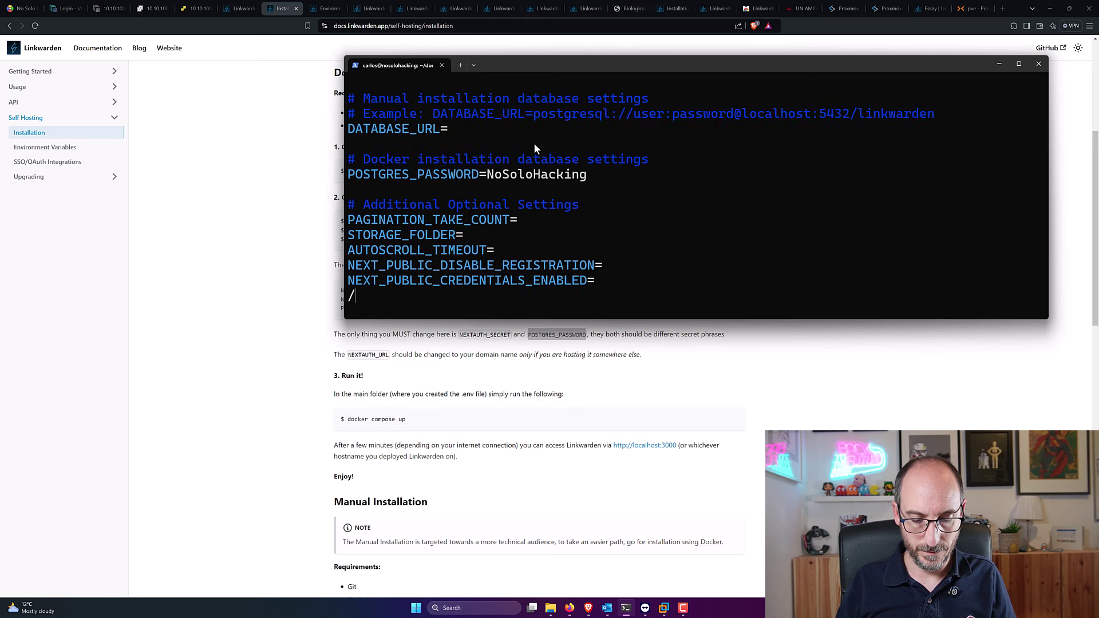
pyautogui.write('NEXT')
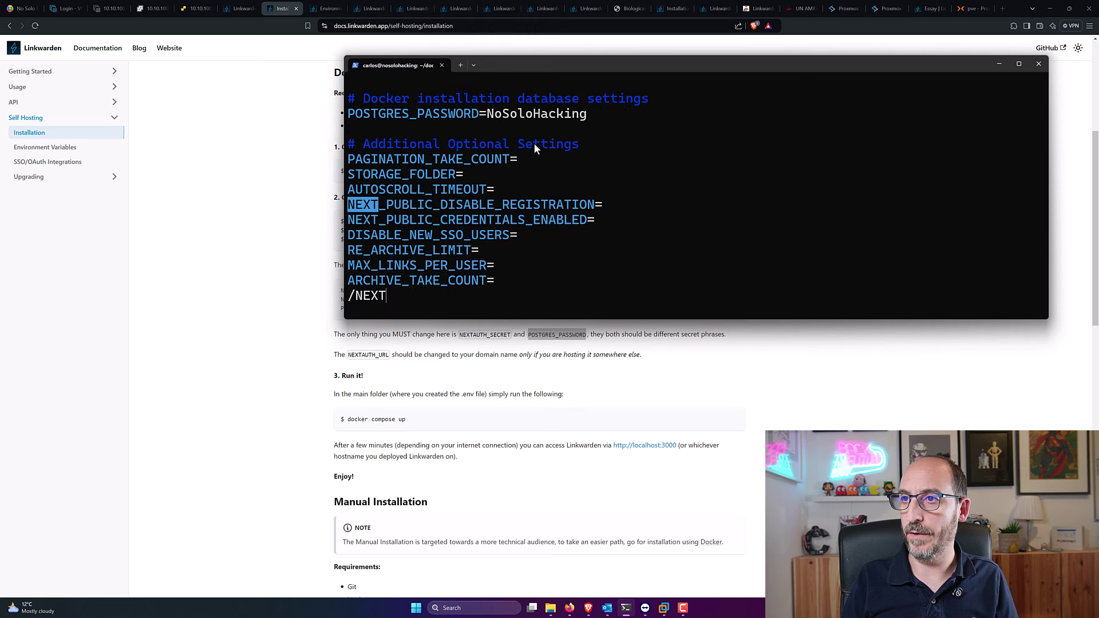
pyautogui.write('AU')
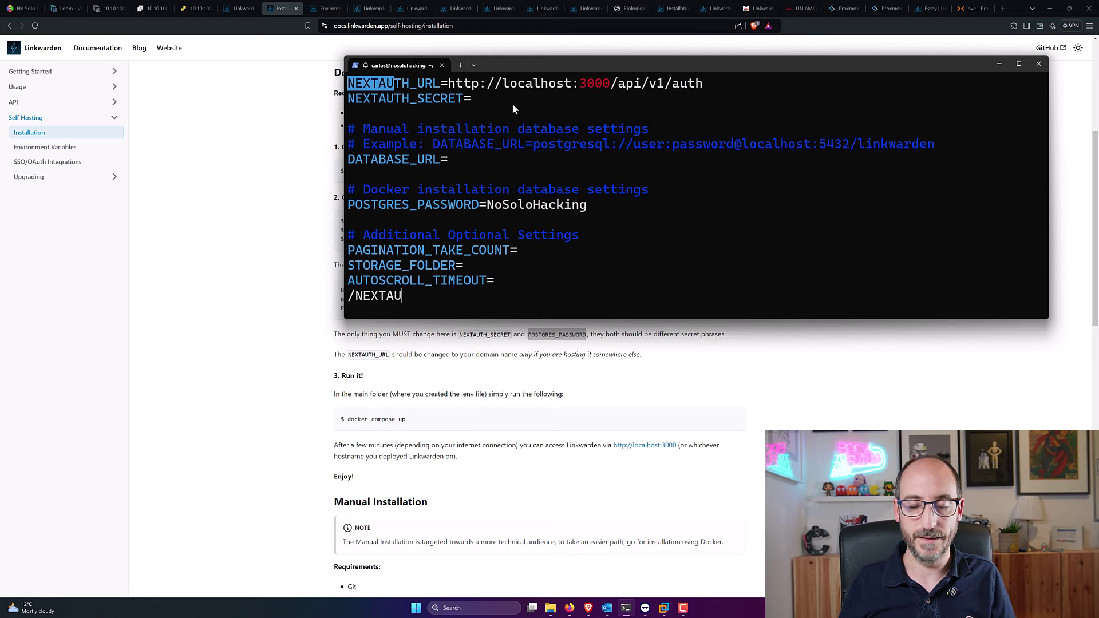
pyautogui.scroll(-1, 513, 104)
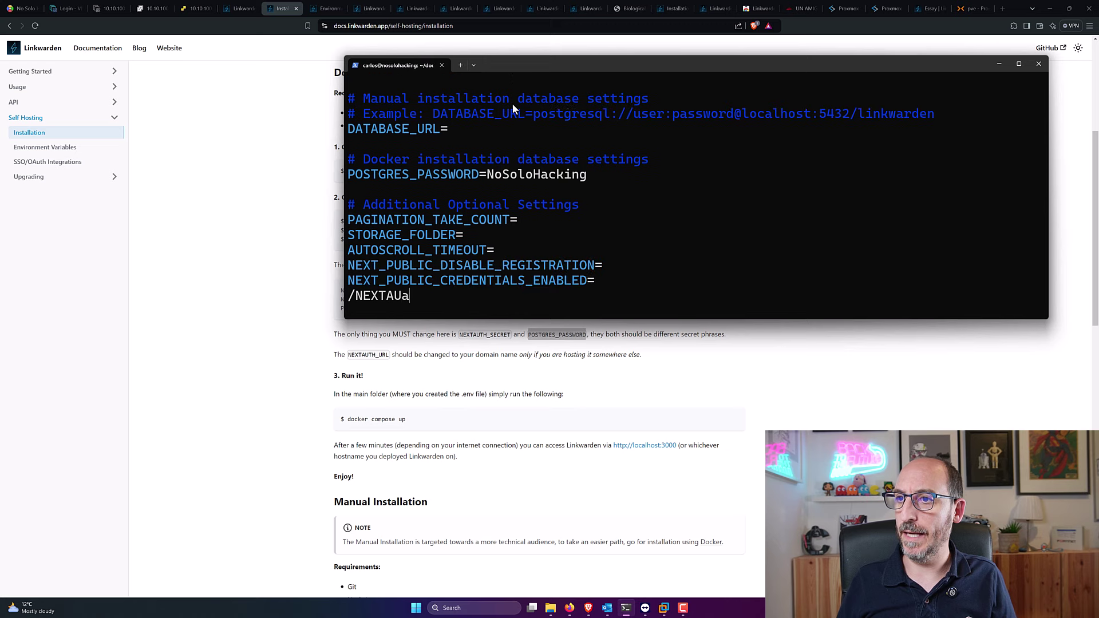
pyautogui.scroll(1, 513, 104)
pyautogui.press('Escape')
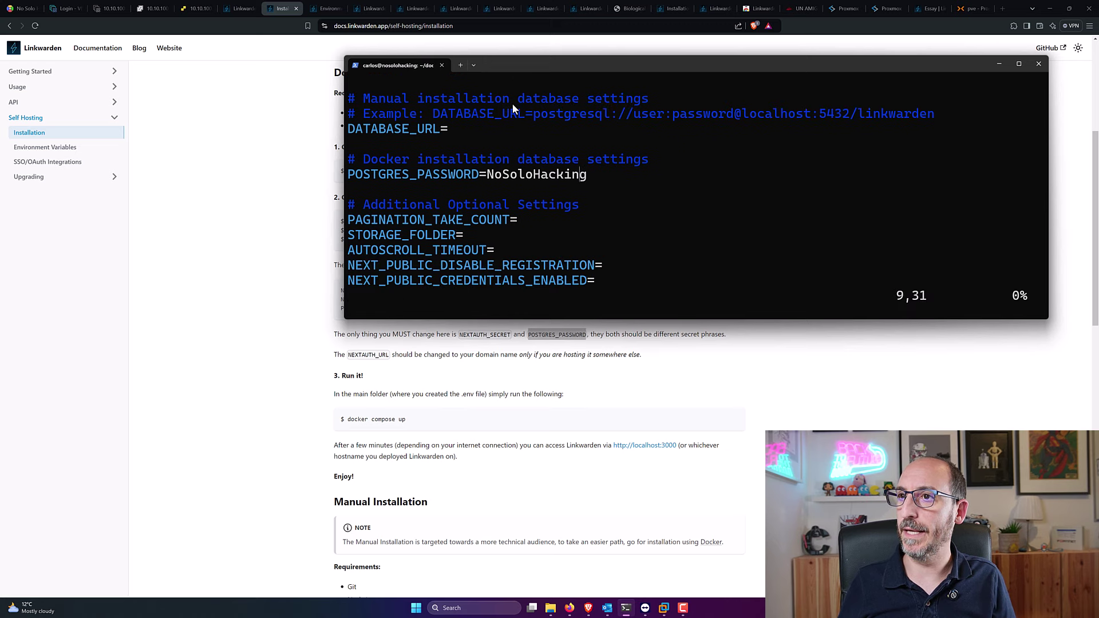
pyautogui.press('Down')
pyautogui.press('Down')
pyautogui.press('Down')
pyautogui.press('Down')
pyautogui.press('Down')
pyautogui.press('Down')
pyautogui.press('Down')
pyautogui.press('Up')
pyautogui.press('Up')
pyautogui.press('Up')
pyautogui.press('Up')
pyautogui.press('Up')
pyautogui.press('Up')
pyautogui.press('Up')
pyautogui.press('Up')
pyautogui.press('Up')
pyautogui.press('Up')
pyautogui.press('Up')
pyautogui.press('Up')
pyautogui.press('Up')
pyautogui.press('Up')
pyautogui.press('Up')
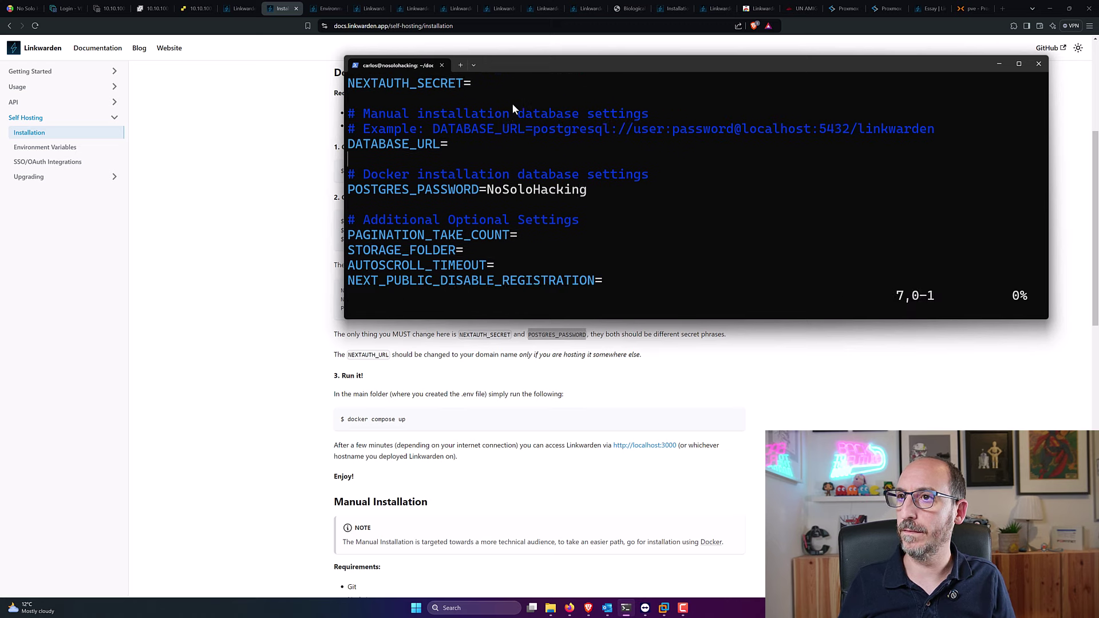
# Step: Enter a secret value after NEXTAUTH_SECRET= and leave insert mode
pyautogui.press('Down')
pyautogui.press('Down')
pyautogui.press('Up')
pyautogui.write('a')
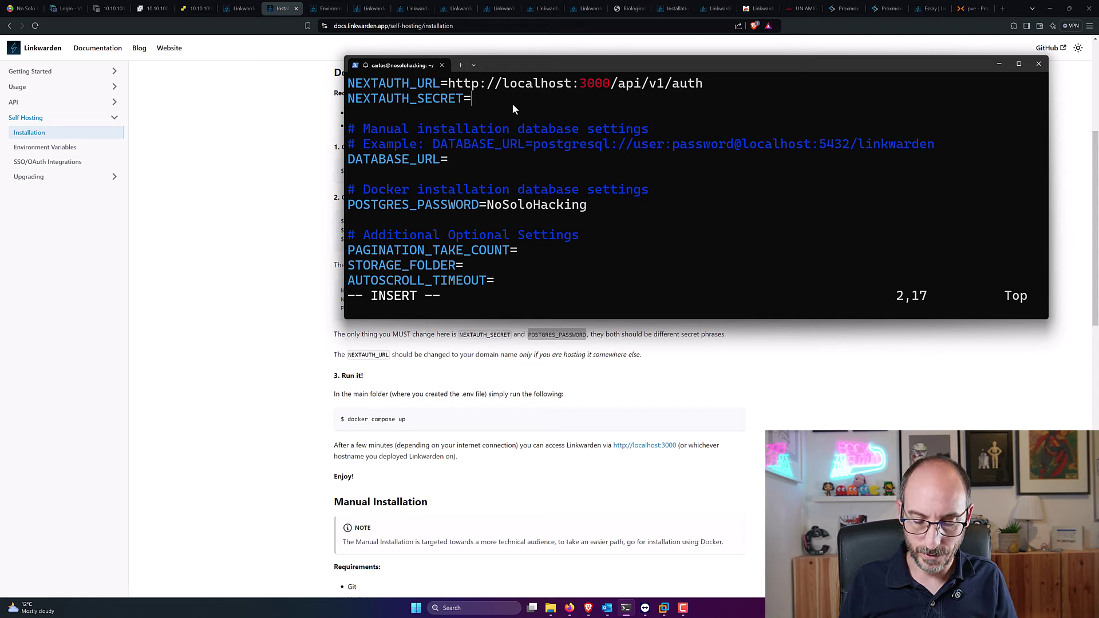
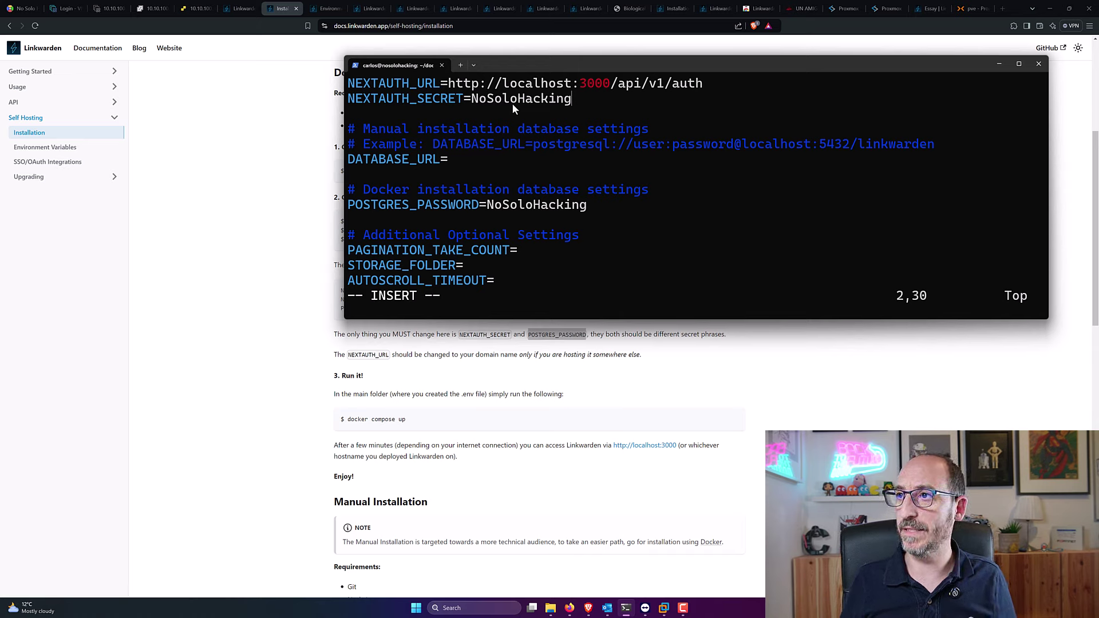
pyautogui.press('Escape')
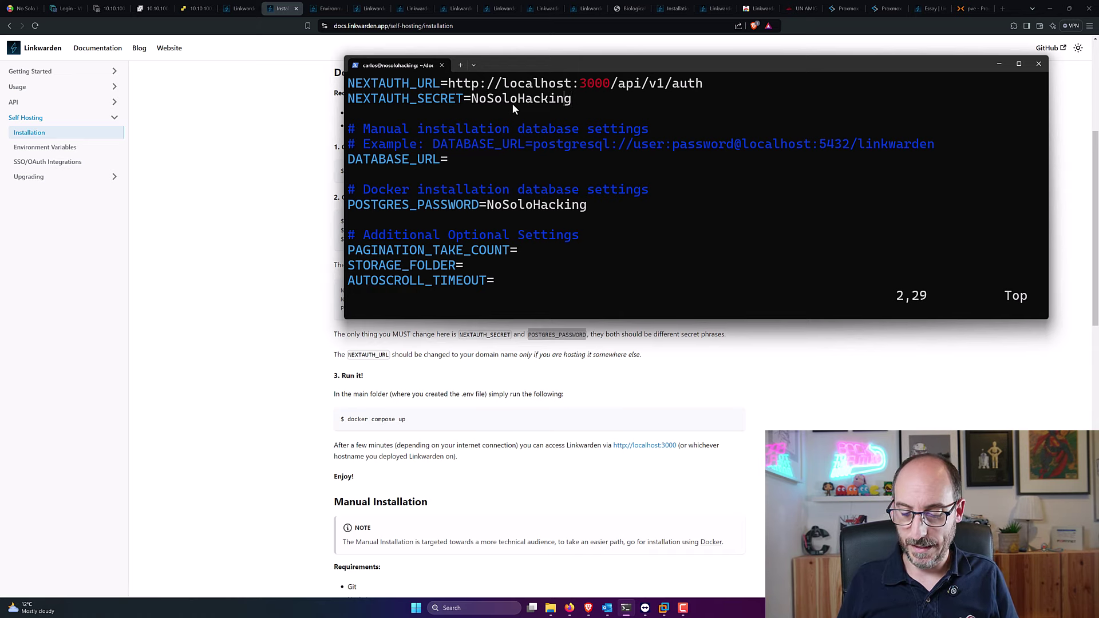
pyautogui.press('Escape')
pyautogui.write(':')
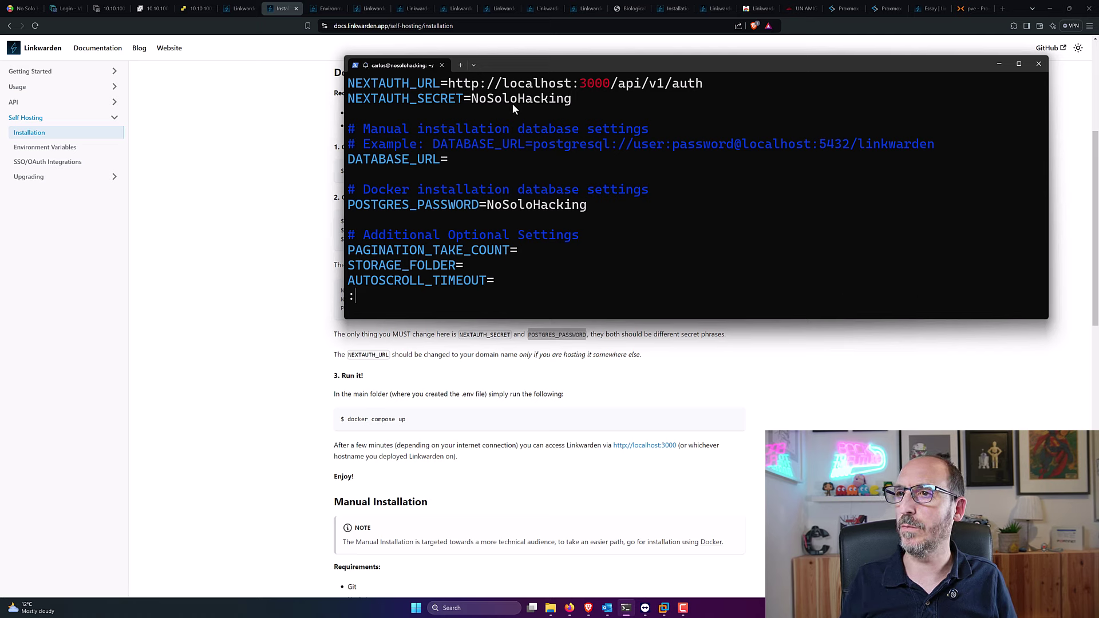
pyautogui.press('Escape')
# Step: Set STORAGE_FOLDER to ~/docker/linkwarden/data and save the file with :wq
pyautogui.press('Down')
pyautogui.press('Down')
pyautogui.press('Down')
pyautogui.press('Down')
pyautogui.press('Down')
pyautogui.press('Down')
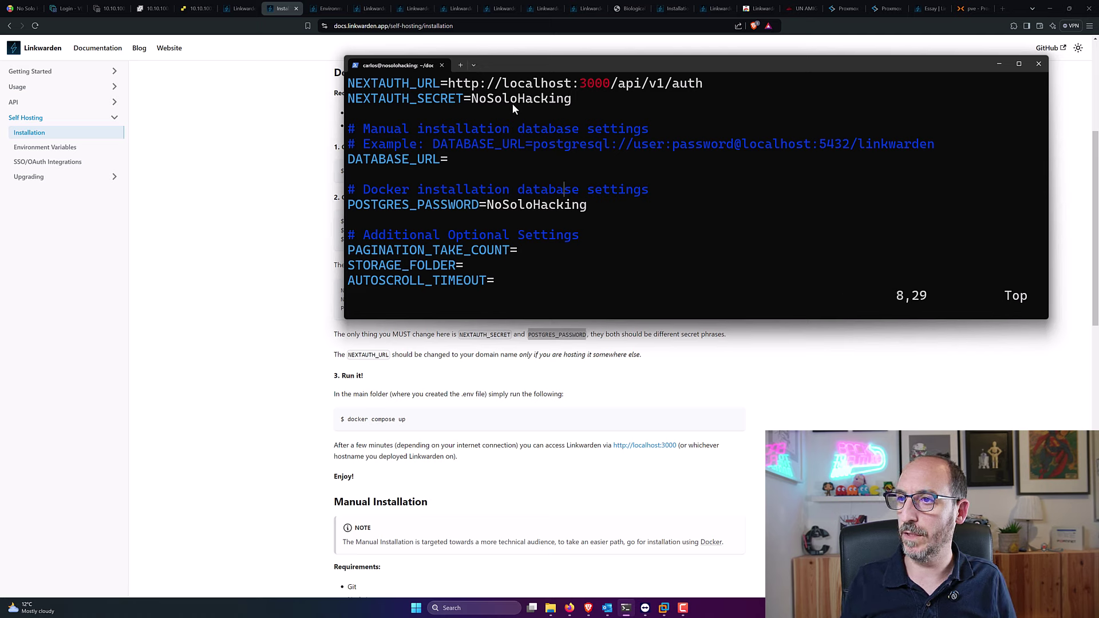
pyautogui.press('Down')
pyautogui.press('Down')
pyautogui.press('Down')
pyautogui.press('Down')
pyautogui.press('Down')
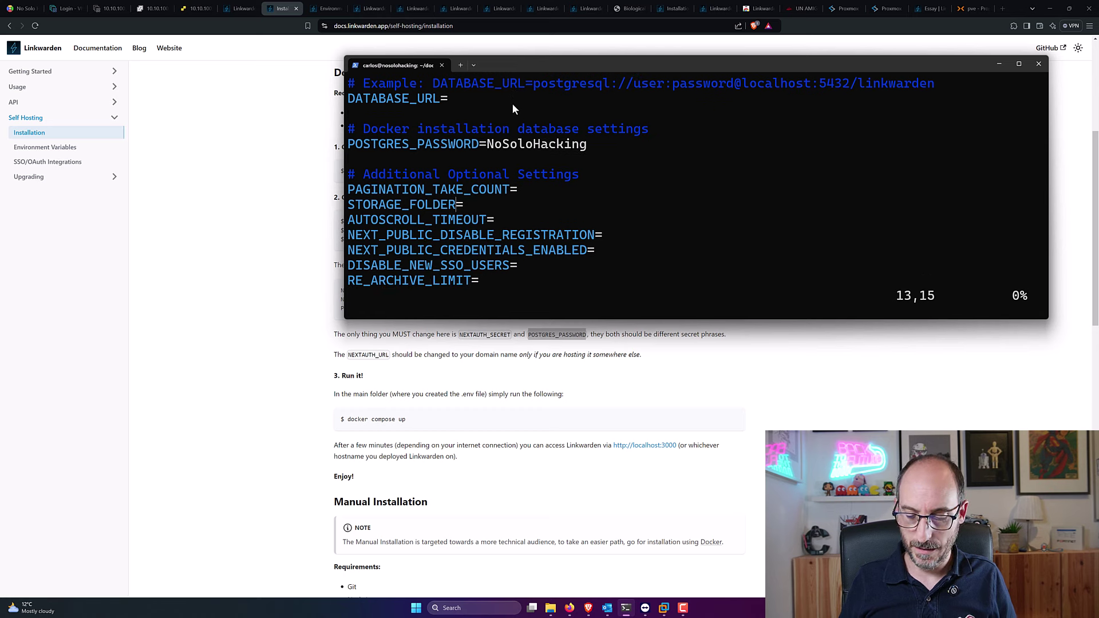
pyautogui.write('a/home')
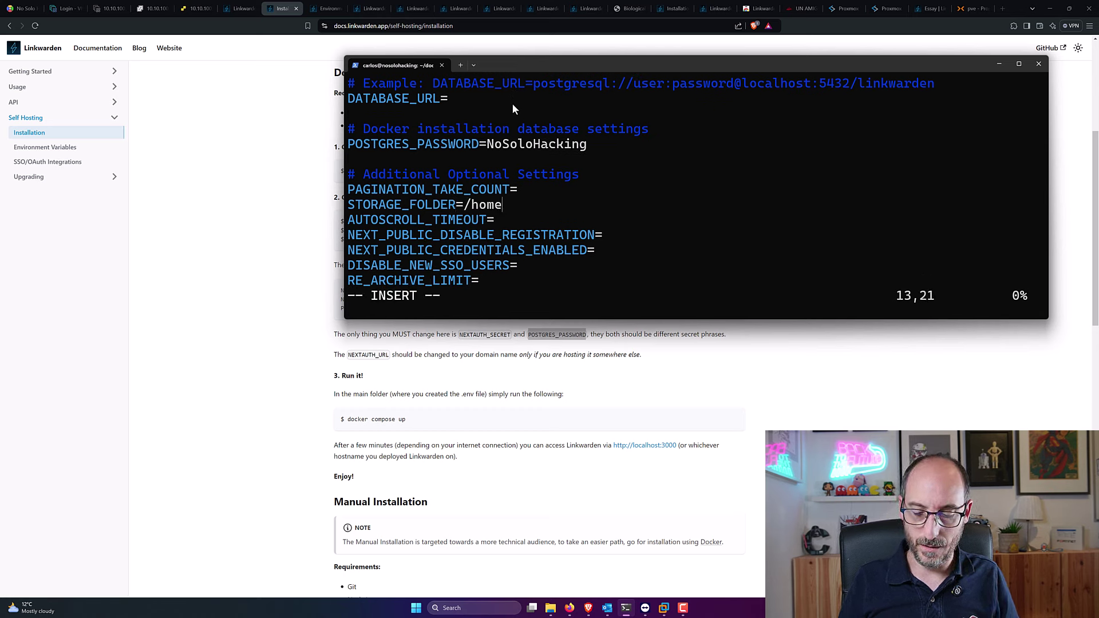
pyautogui.write('/carlos/docke')
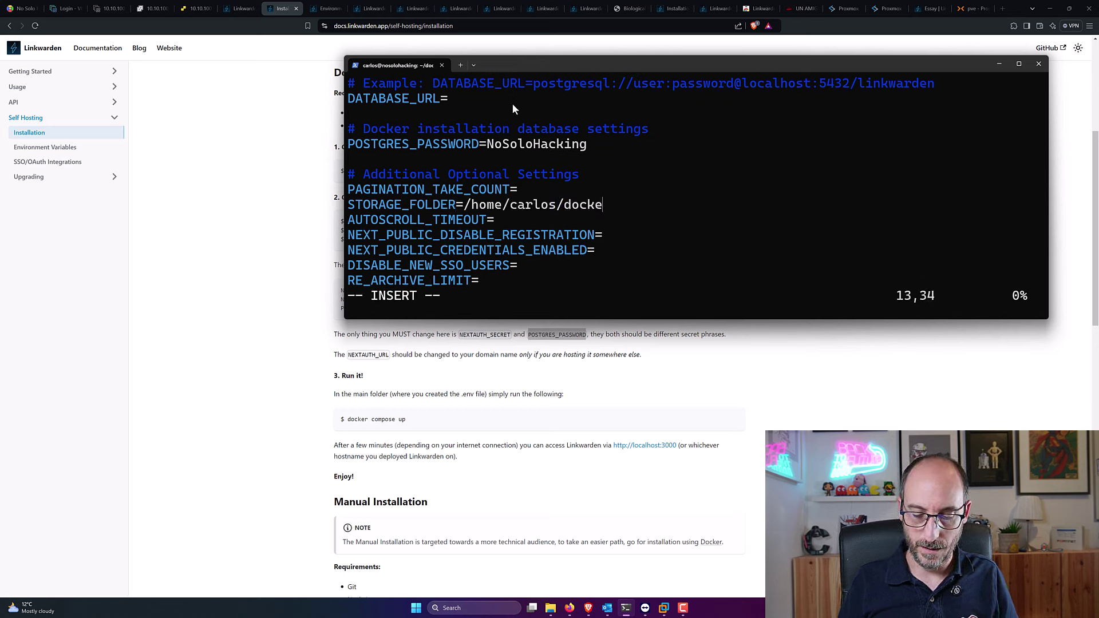
pyautogui.write('r/linkwar')
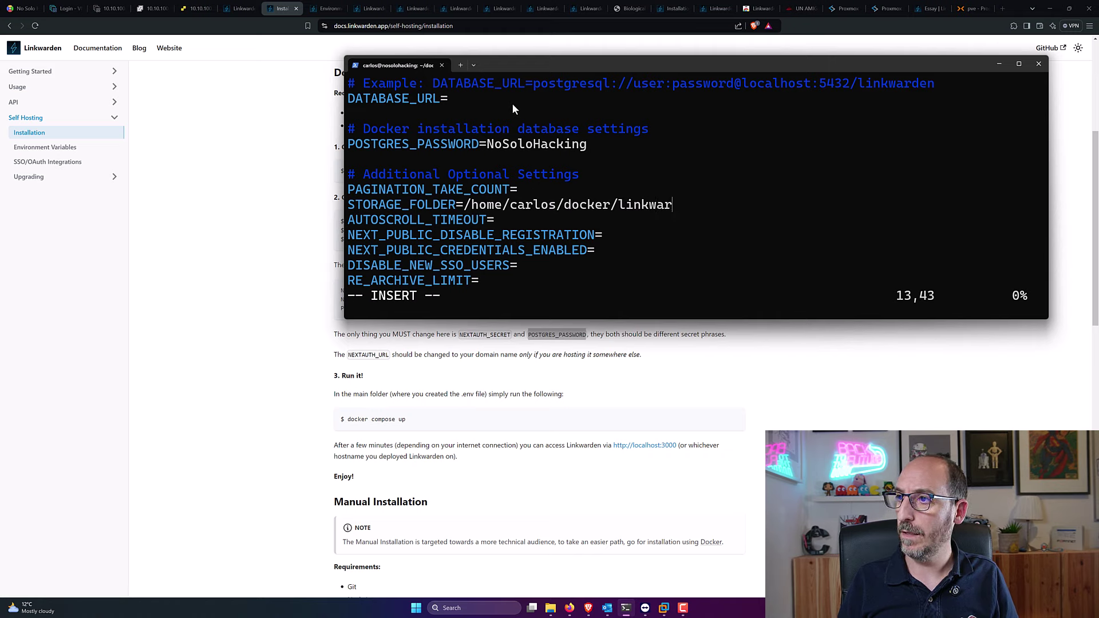
pyautogui.write('den/datA')
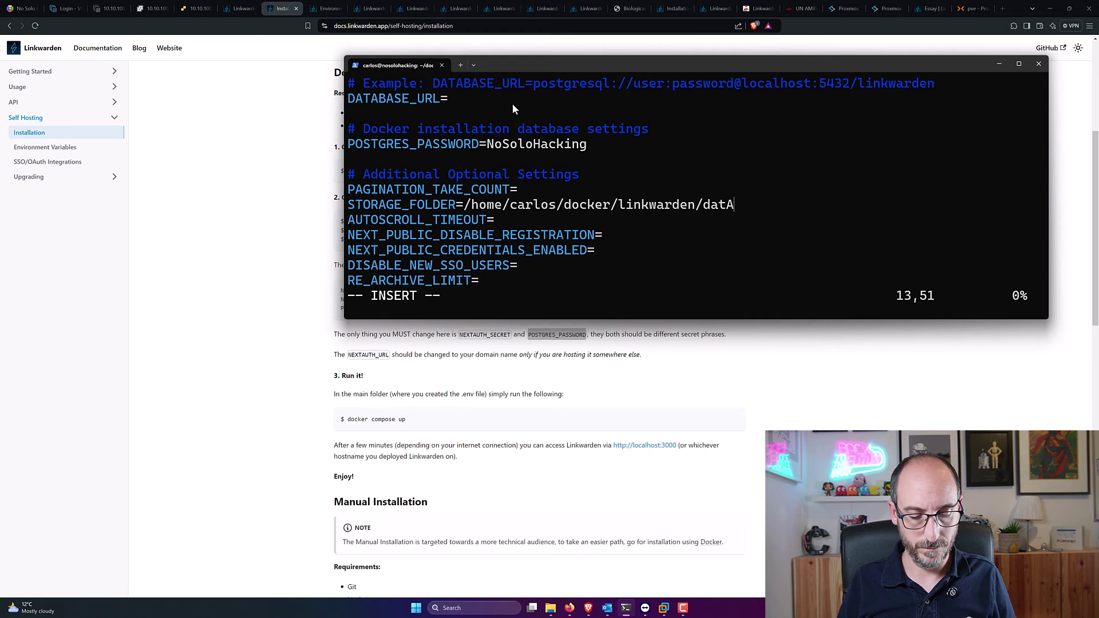
pyautogui.press('BackSpace')
pyautogui.write('a')
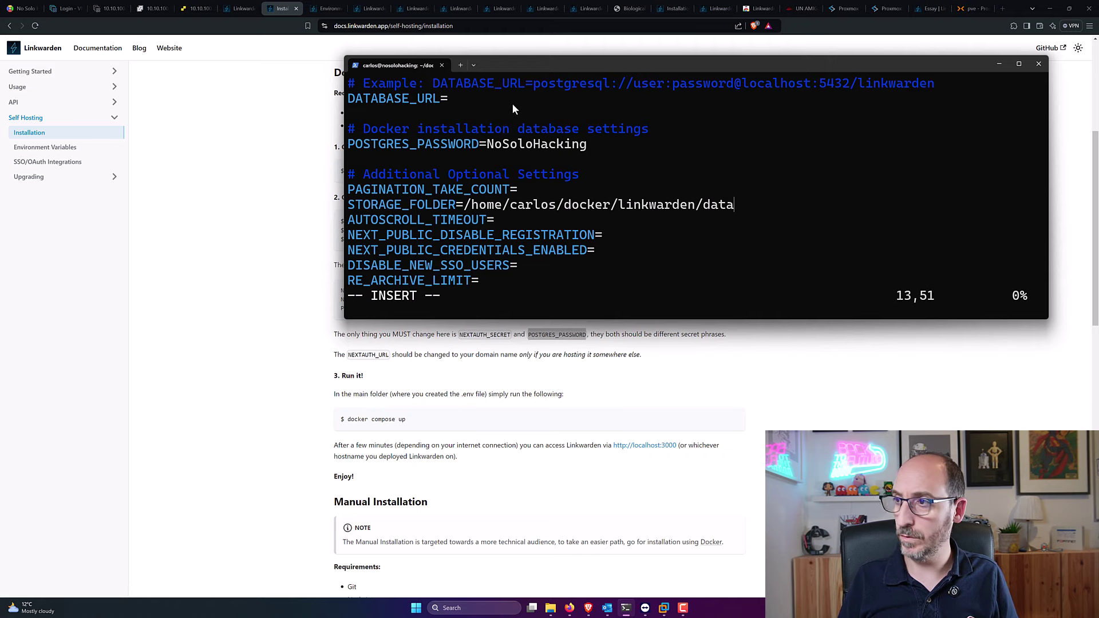
pyautogui.press('Escape')
pyautogui.write(':w')
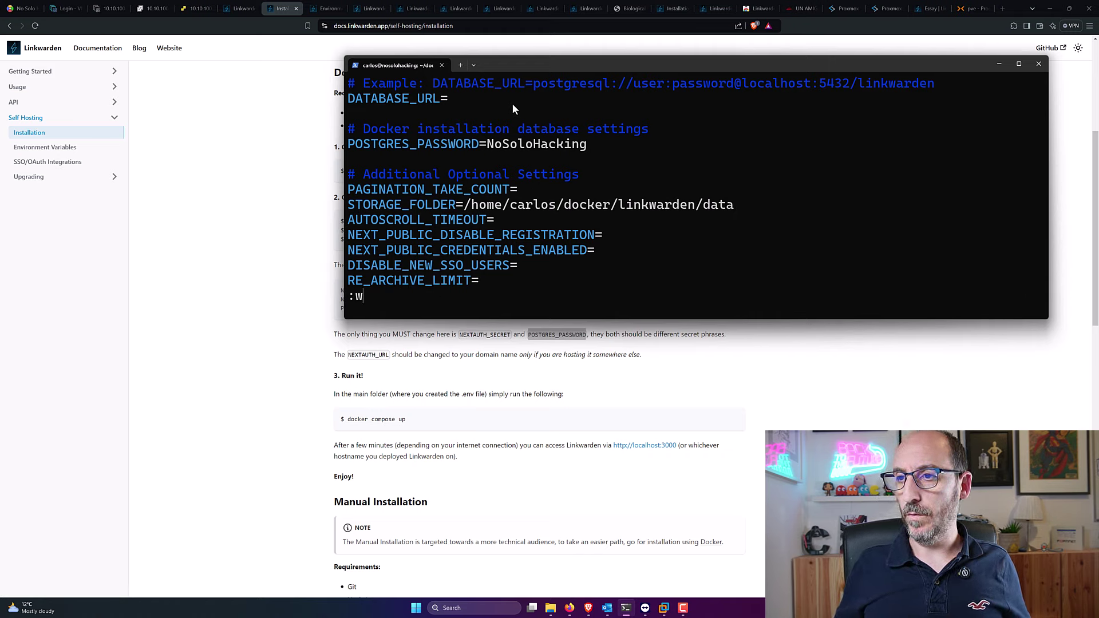
pyautogui.write('q')
pyautogui.press('Return')
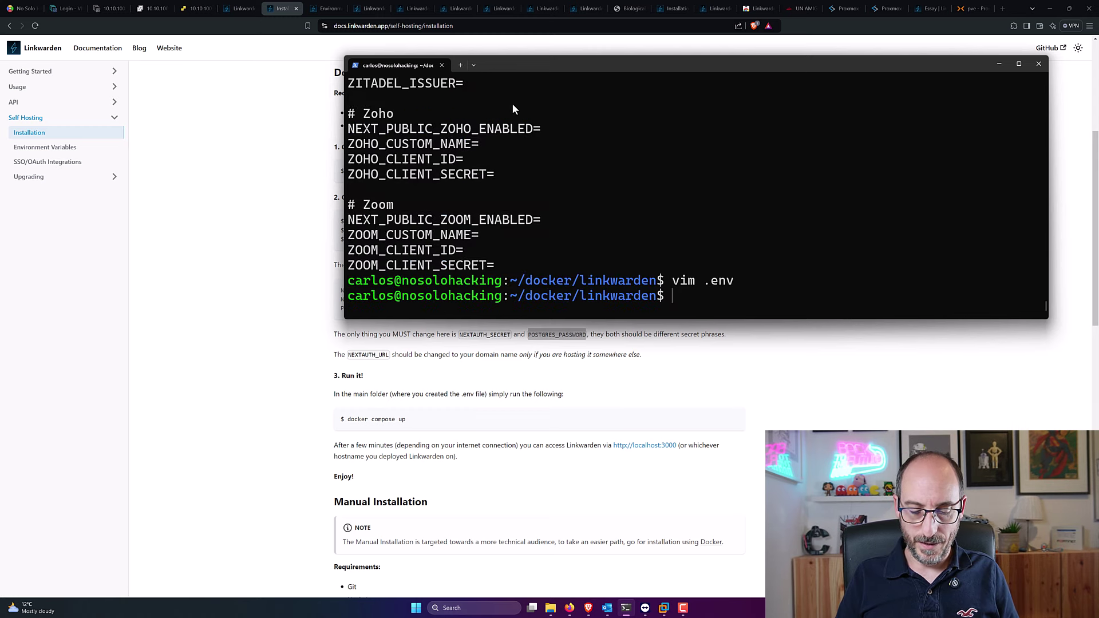
# Step: Create the data folder with mkdir data
pyautogui.write('mkdir de')
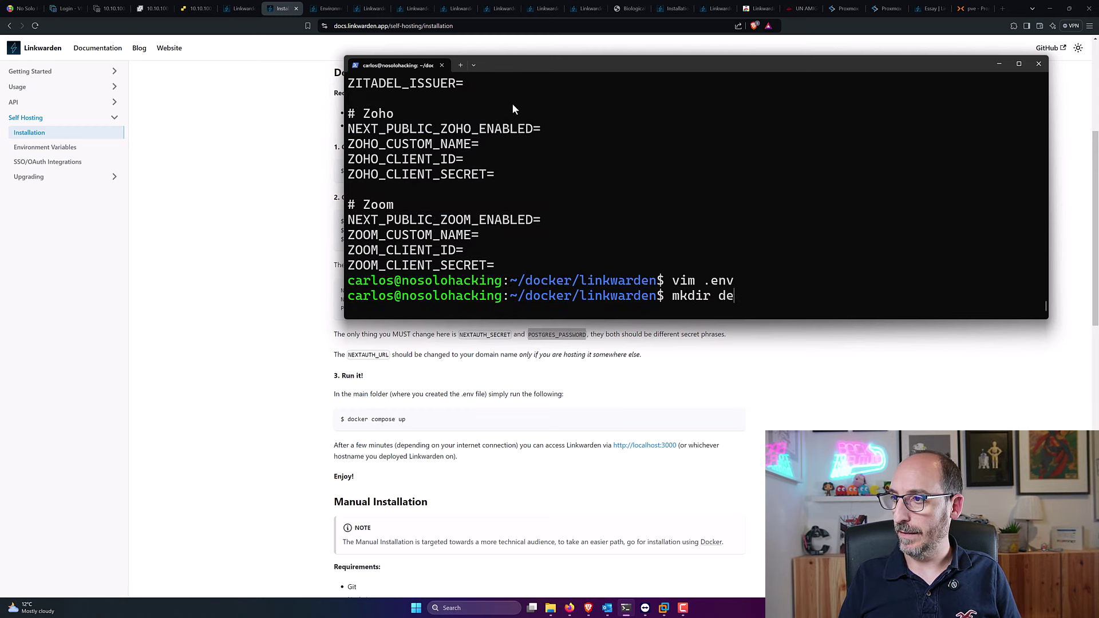
pyautogui.press('BackSpace')
pyautogui.write('ata')
pyautogui.press('Return')
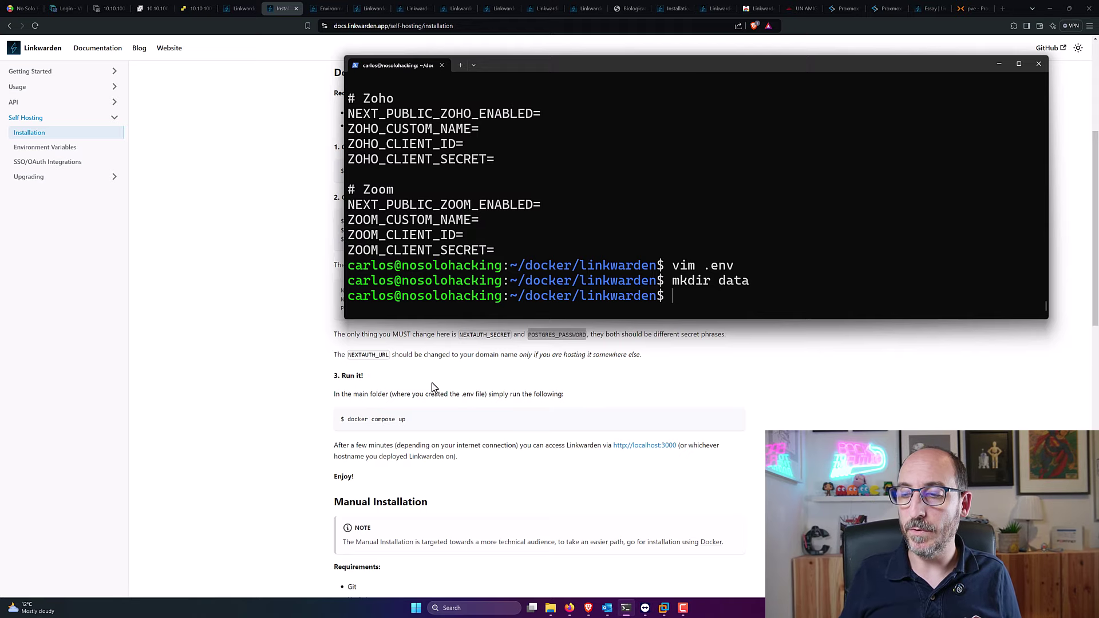
# Step: Run the docs' docker compose up command with -d, then recall it and strip the leading $
pyautogui.click(435, 423)
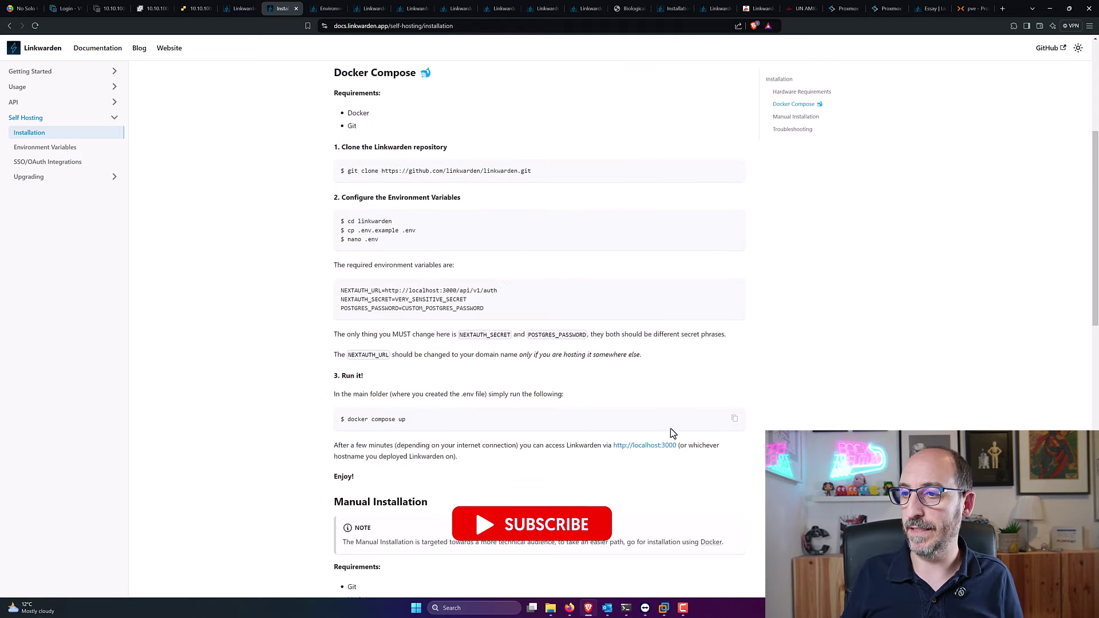
pyautogui.click(734, 419)
pyautogui.hotkey('alt', 'Tab')
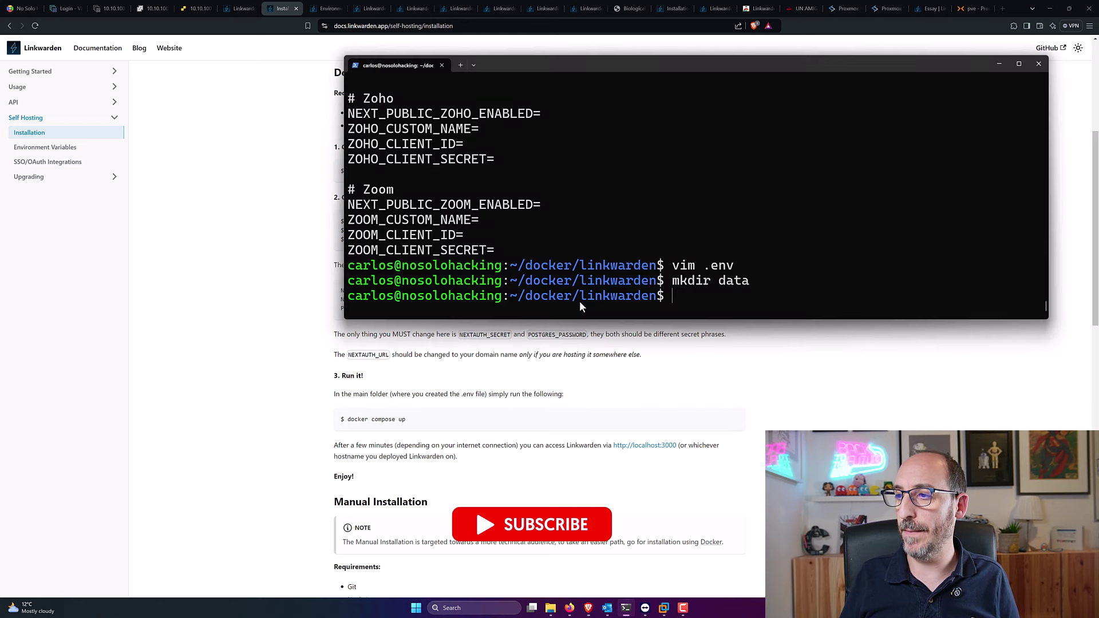
pyautogui.hotkey('ctrl', 'v')
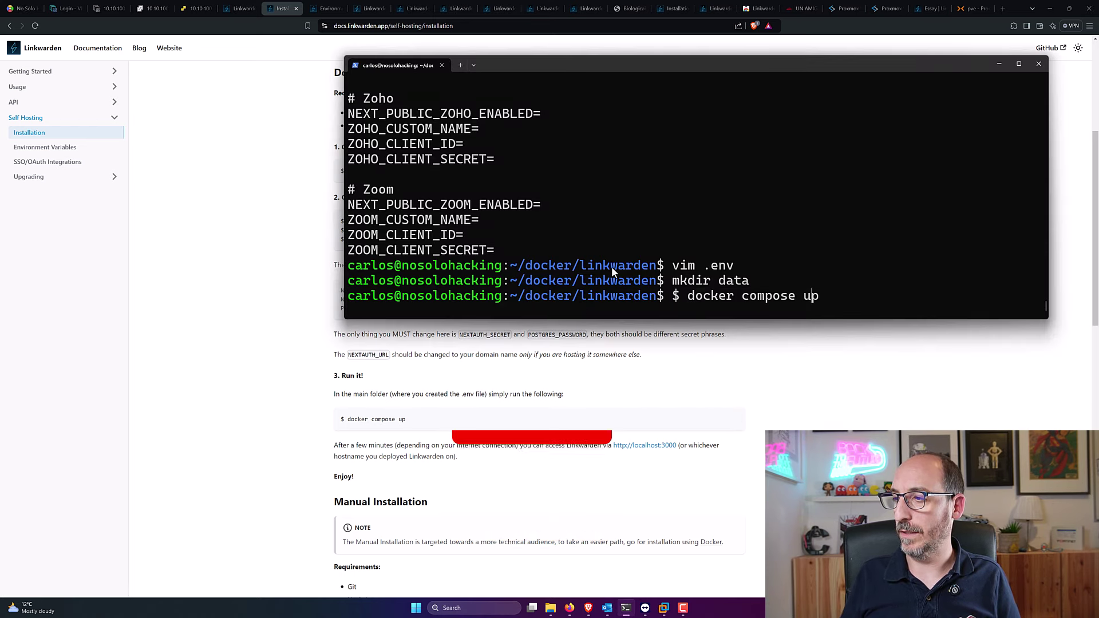
pyautogui.write('-d')
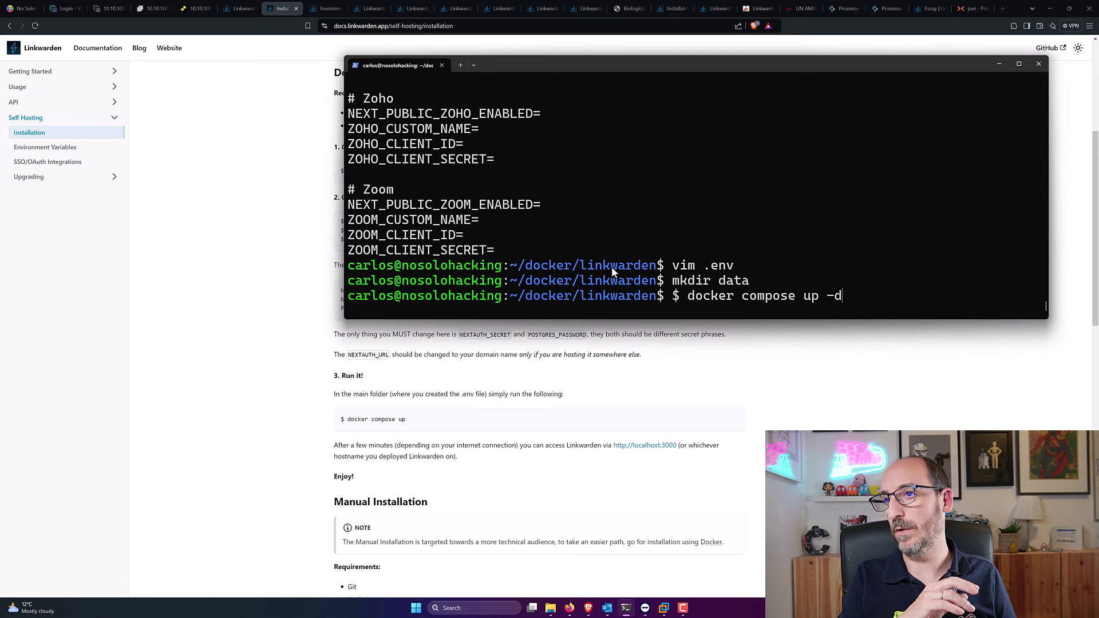
pyautogui.press('Return')
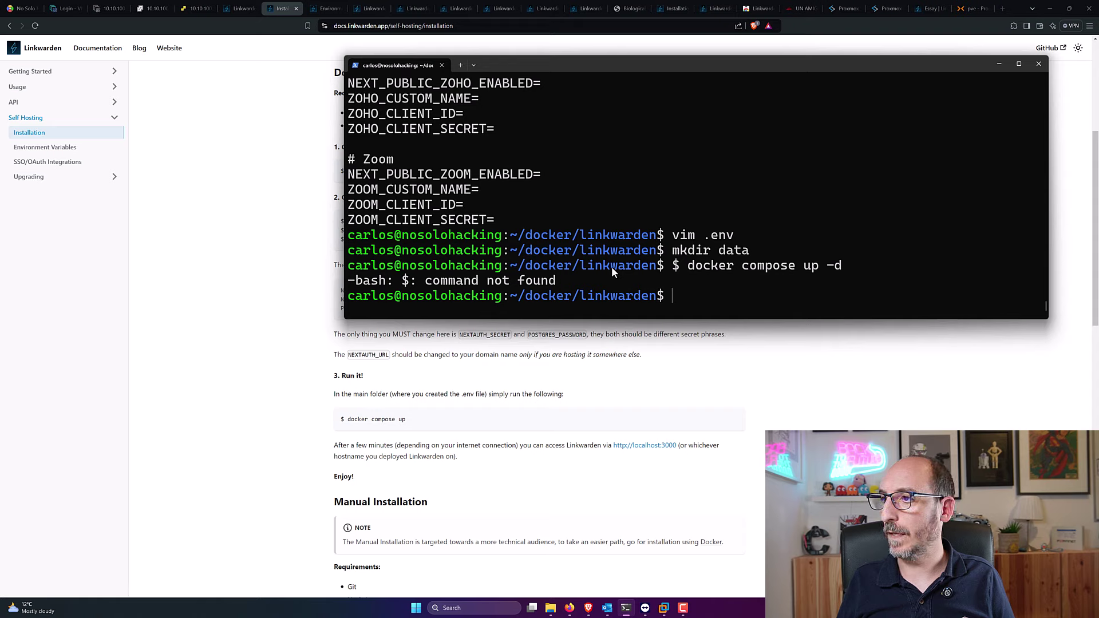
pyautogui.press('Up')
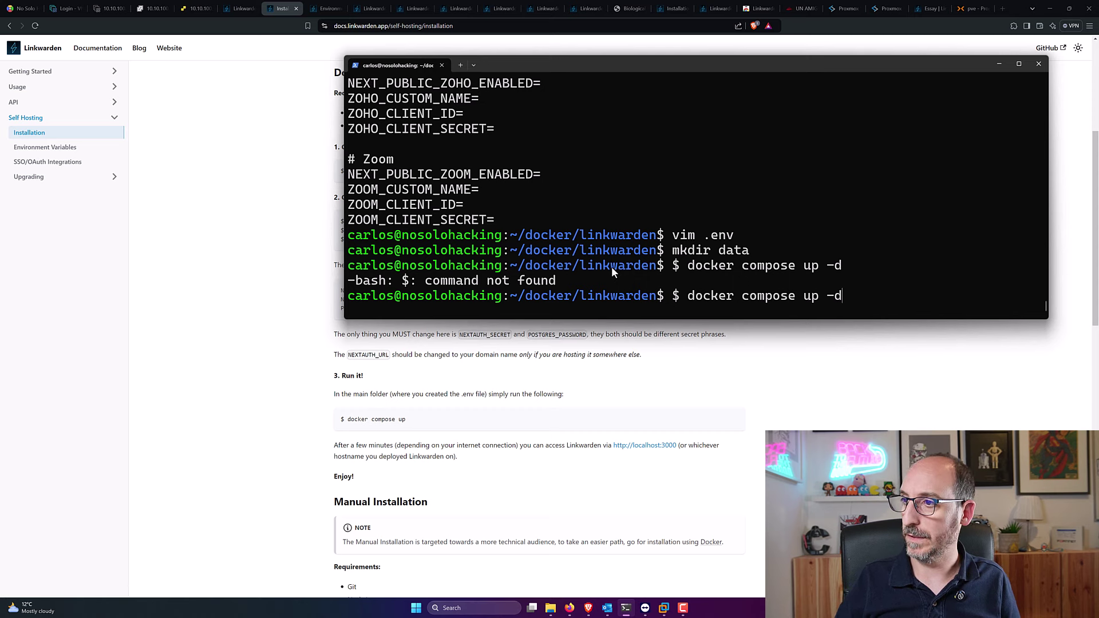
pyautogui.press('Home')
pyautogui.press('Delete')
pyautogui.press('Delete')
# Step: Run the corrected docker compose up -d and highlight the port 3000 conflict in the error
pyautogui.press('Return')
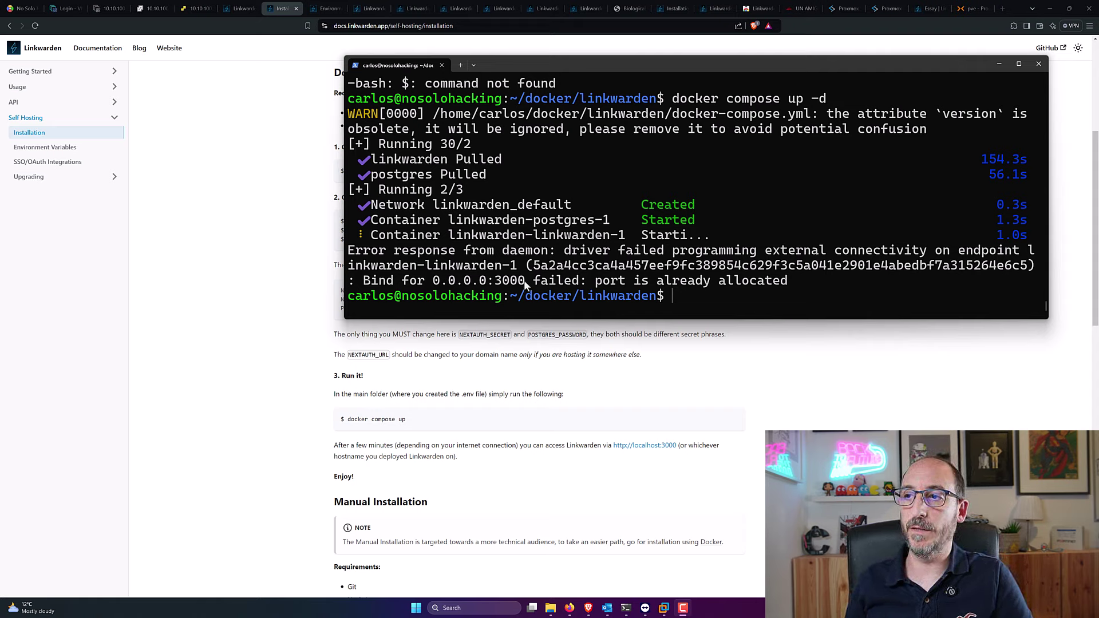
pyautogui.moveTo(524, 280); pyautogui.dragTo(499, 285)
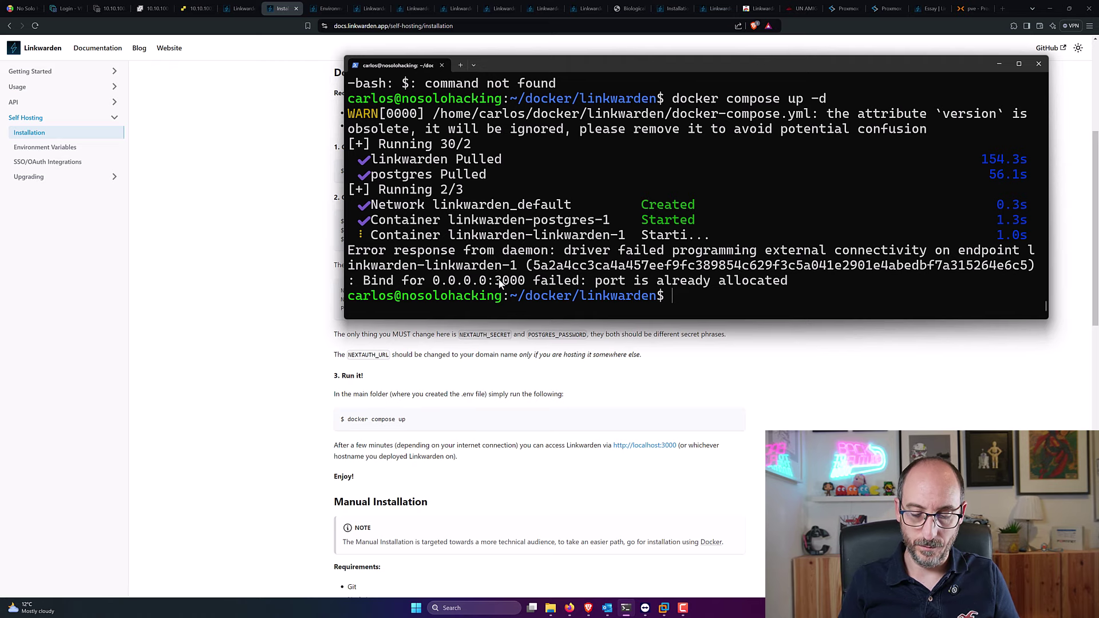
# Step: List running containers with docker ps and widen the terminal to read the output
pyautogui.write('dock')
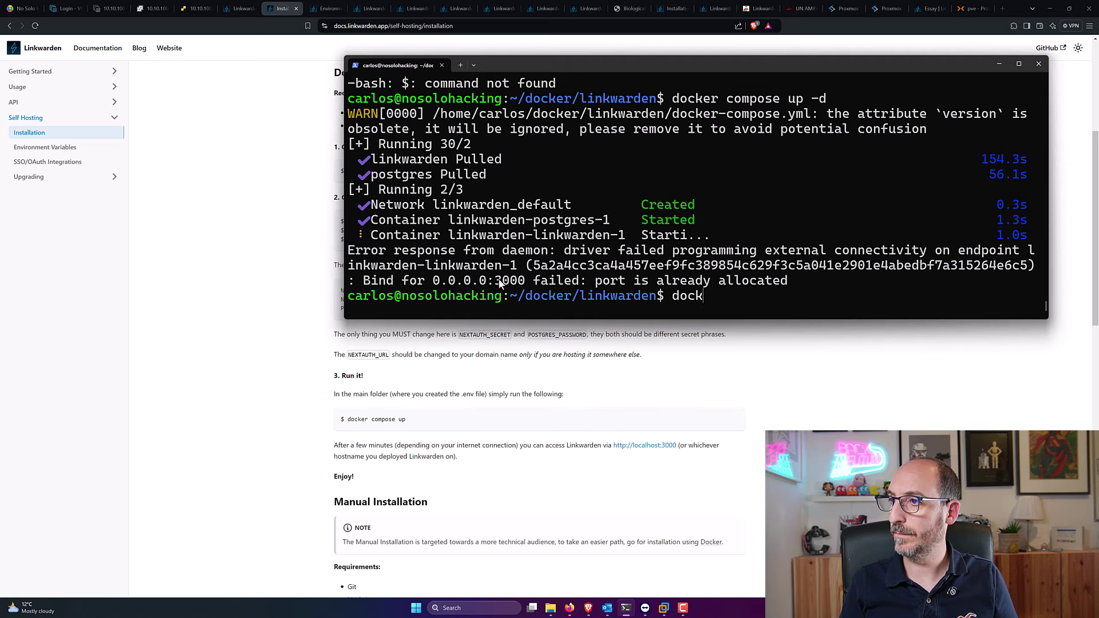
pyautogui.write('er ps')
pyautogui.press('Return')
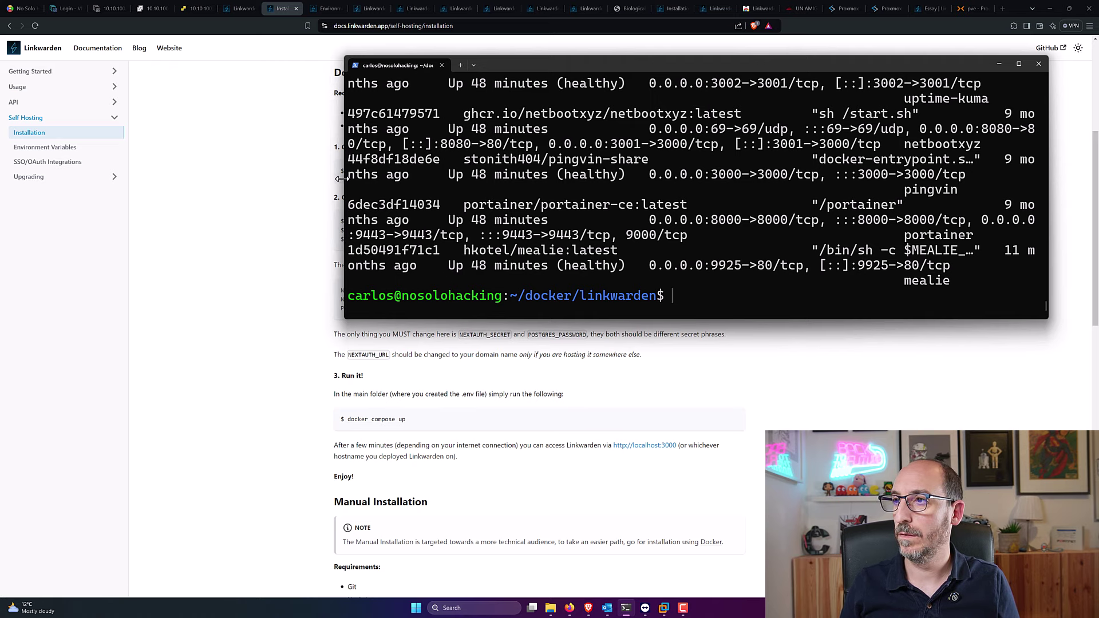
pyautogui.moveTo(342, 178); pyautogui.dragTo(59, 192)
pyautogui.scroll(1, 180, 190)
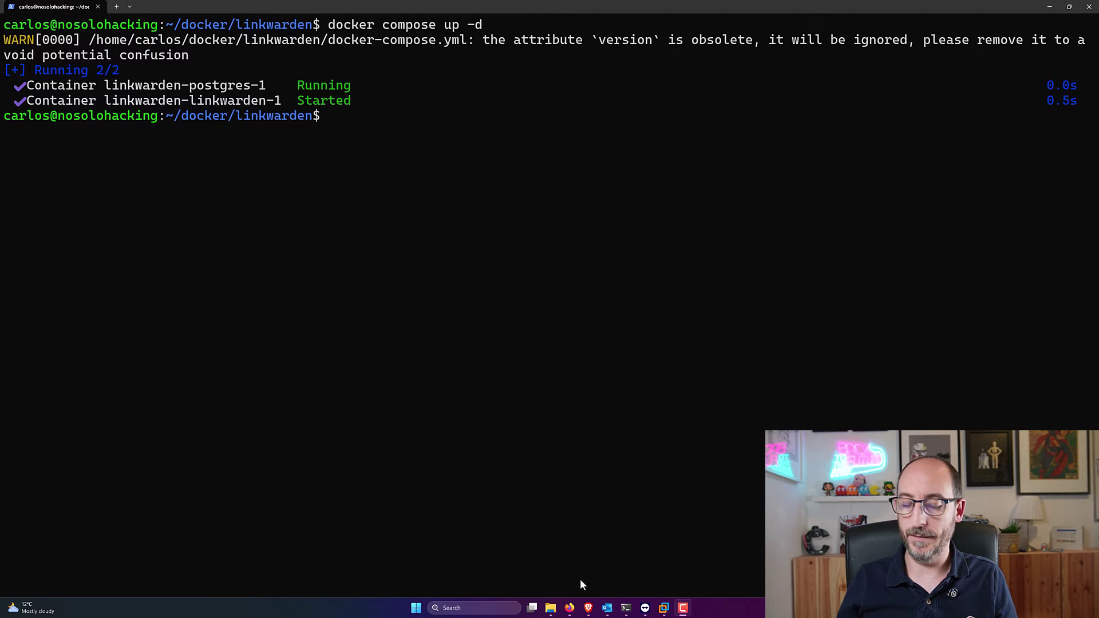
# Step: Run ip a | grep 10.10.1, fixing the pipe character, and copy the address 10.10.100.127
pyautogui.click(560, 358)
pyautogui.write('ip a')
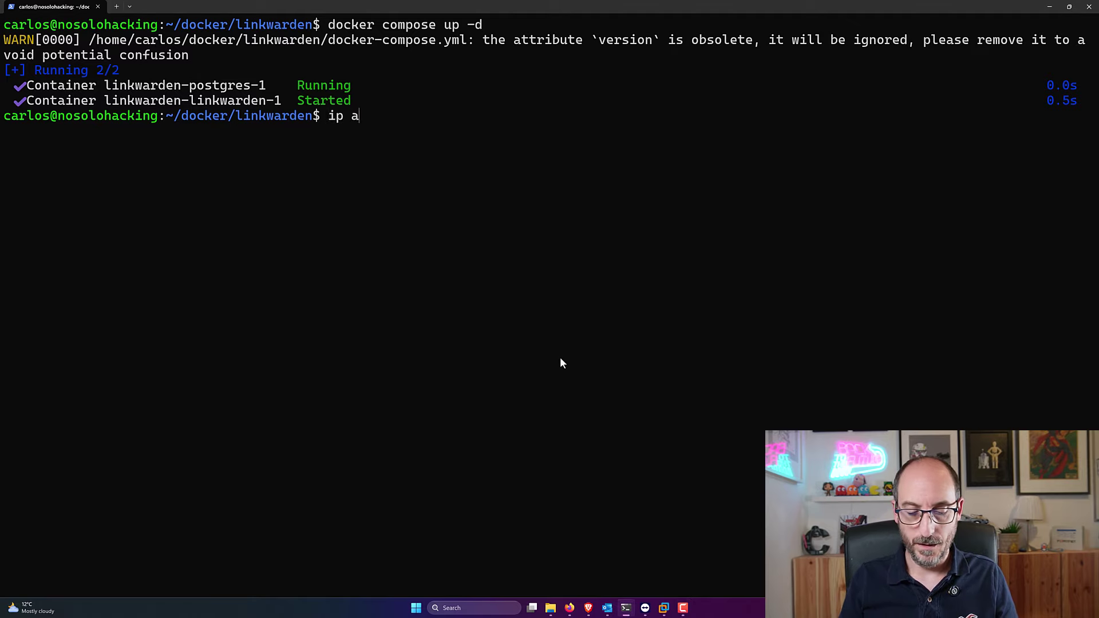
pyautogui.write(' ! grep 10.10.1')
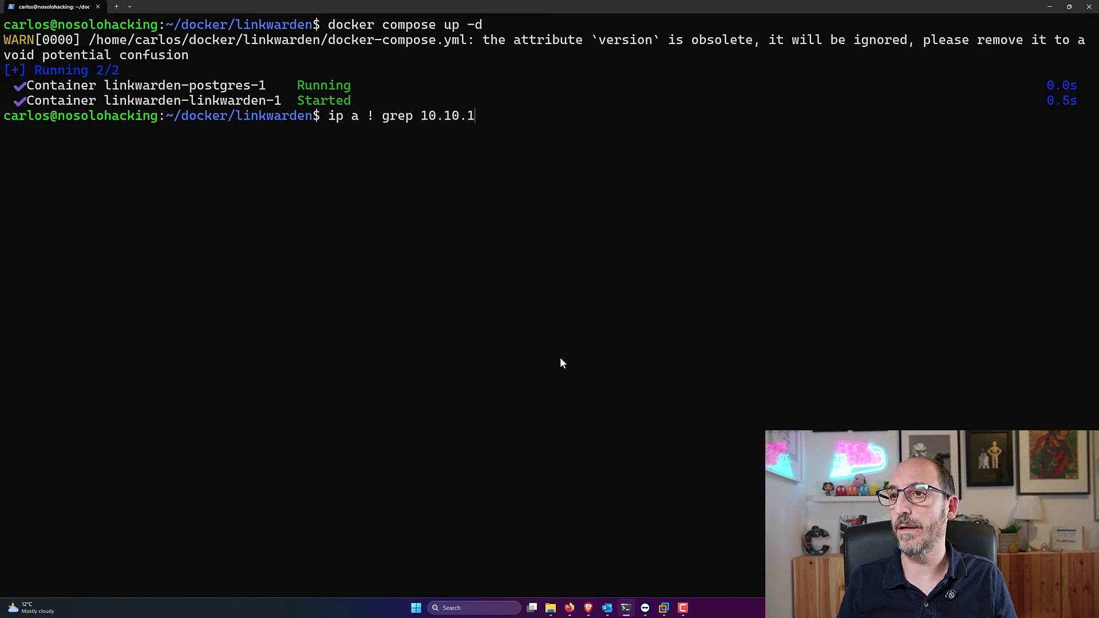
pyautogui.press('Return')
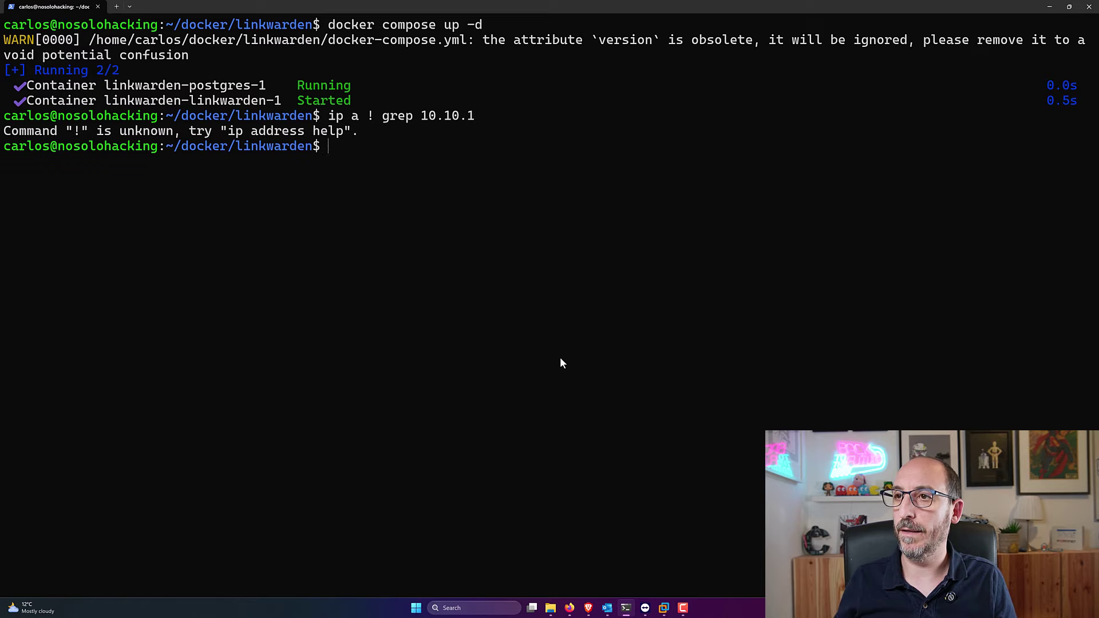
pyautogui.press('Up')
pyautogui.press('Left')
pyautogui.press('Left')
pyautogui.press('Left')
pyautogui.press('Left')
pyautogui.press('Left')
pyautogui.press('Left')
pyautogui.press('Left')
pyautogui.press('Left')
pyautogui.press('Left')
pyautogui.press('Left')
pyautogui.press('Left')
pyautogui.press('Left')
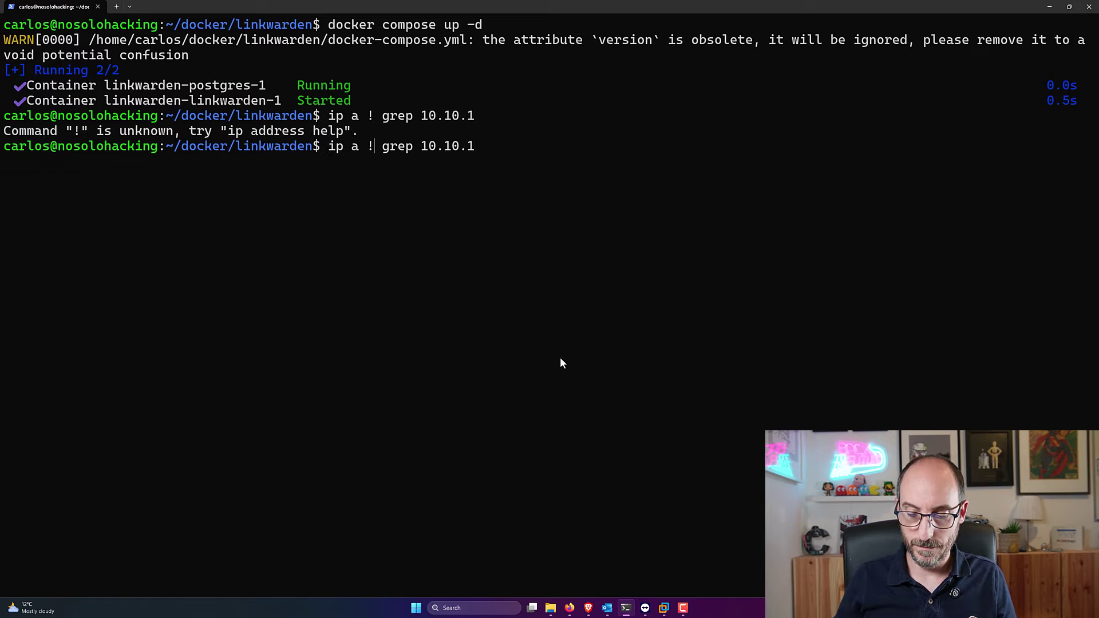
pyautogui.press('BackSpace')
pyautogui.write('\\')
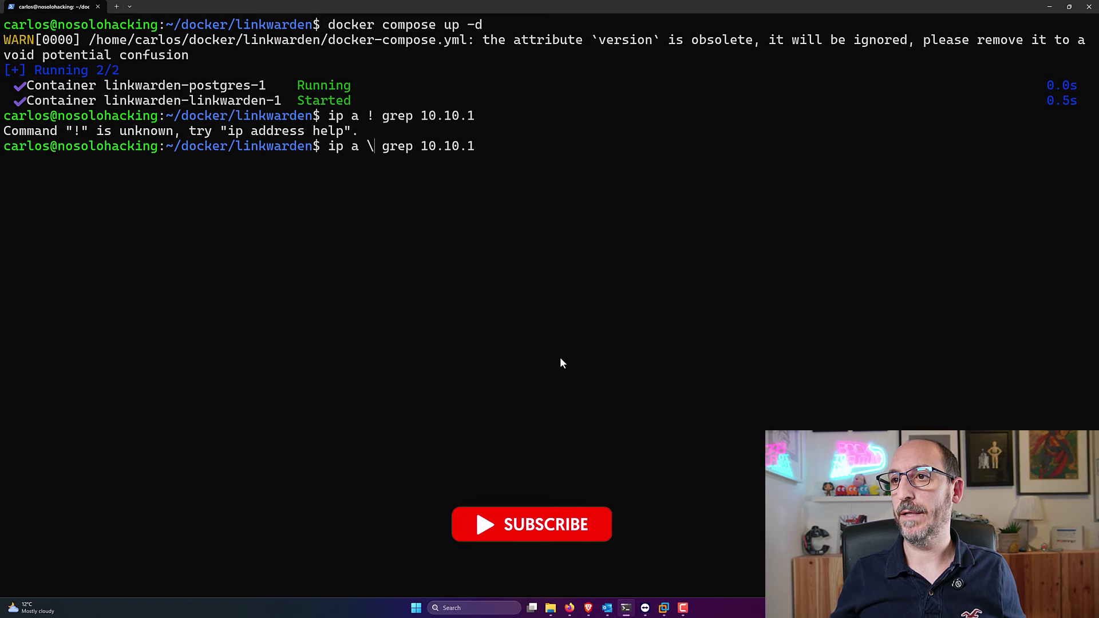
pyautogui.press('BackSpace')
pyautogui.write('|')
pyautogui.press('Return')
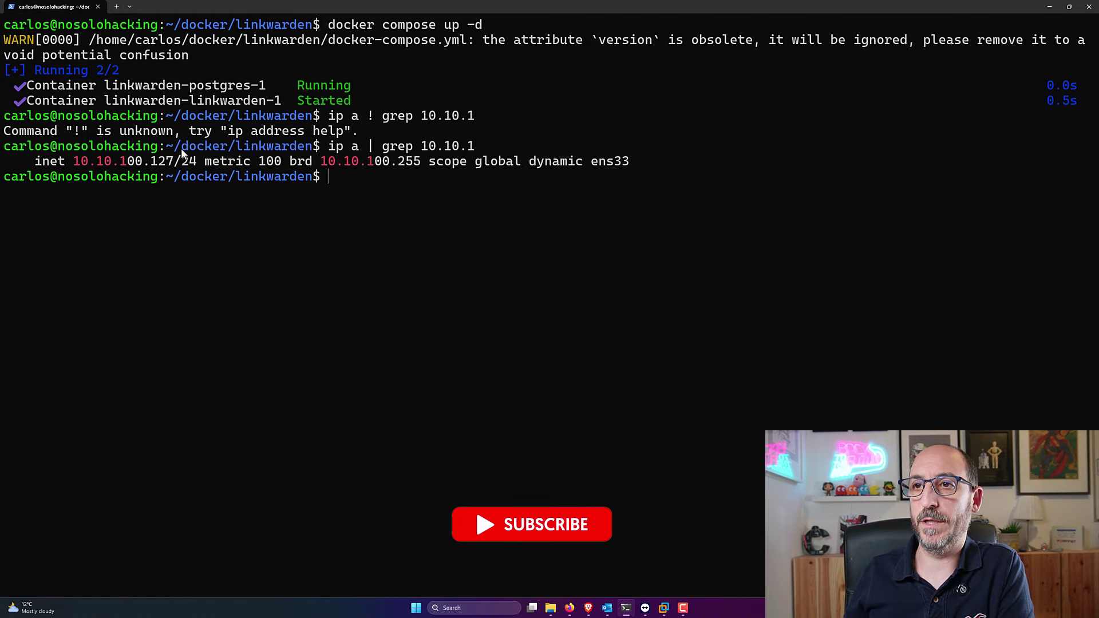
pyautogui.moveTo(172, 162); pyautogui.dragTo(73, 161)
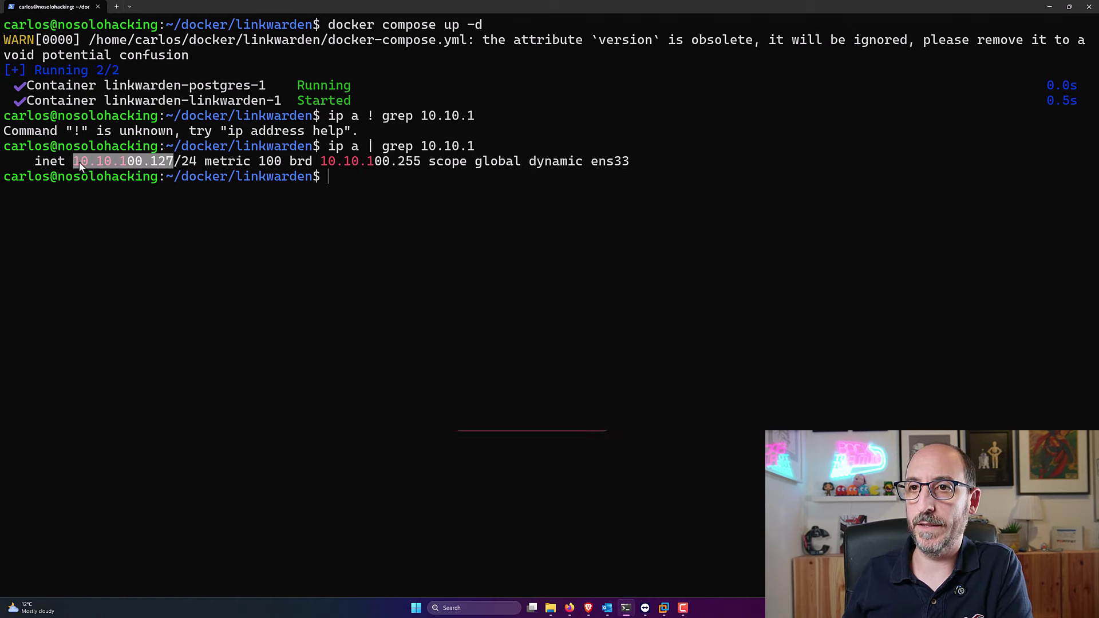
pyautogui.rightClick(121, 176)
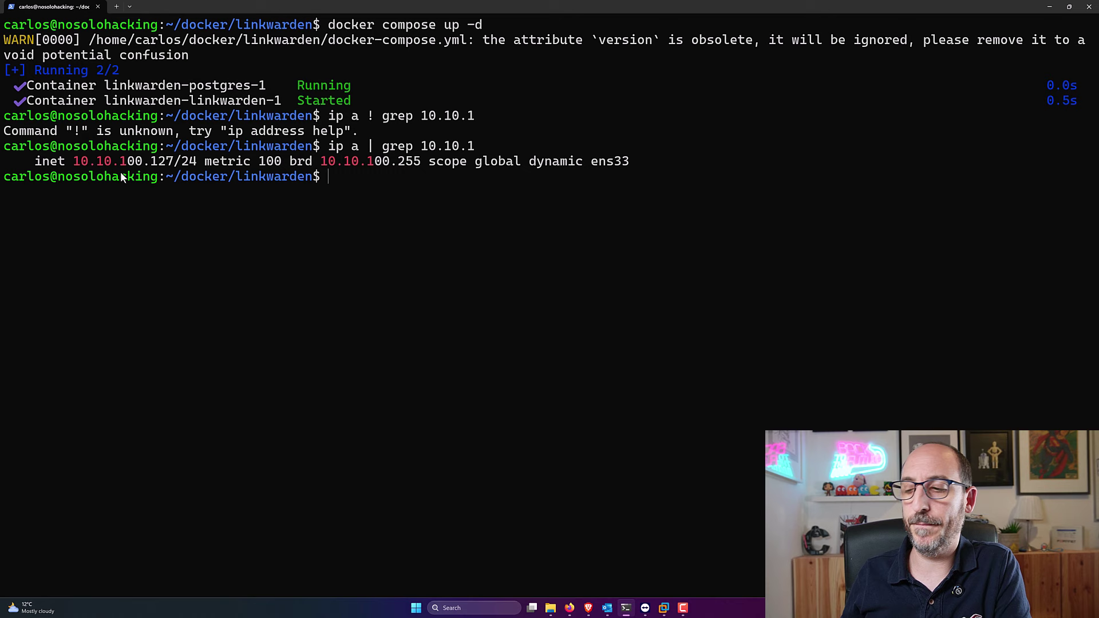
# Step: Back in the browser, scroll the installation docs and select the address bar for 10.10.100.127:3000
pyautogui.click(587, 607)
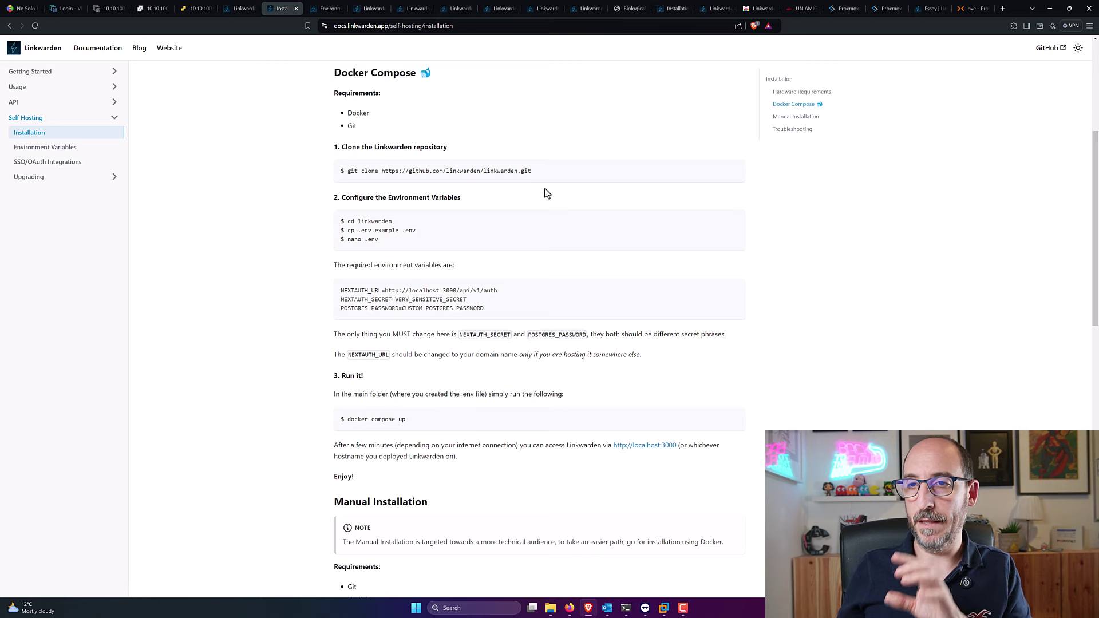
pyautogui.scroll(-2, 544, 198)
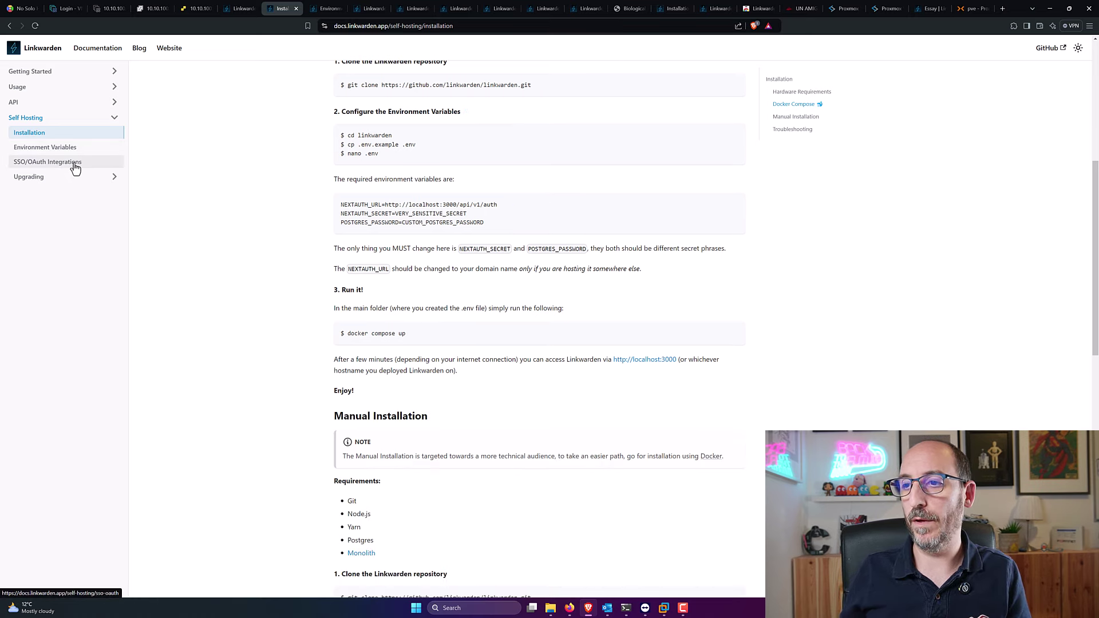
pyautogui.scroll(-3, 580, 247)
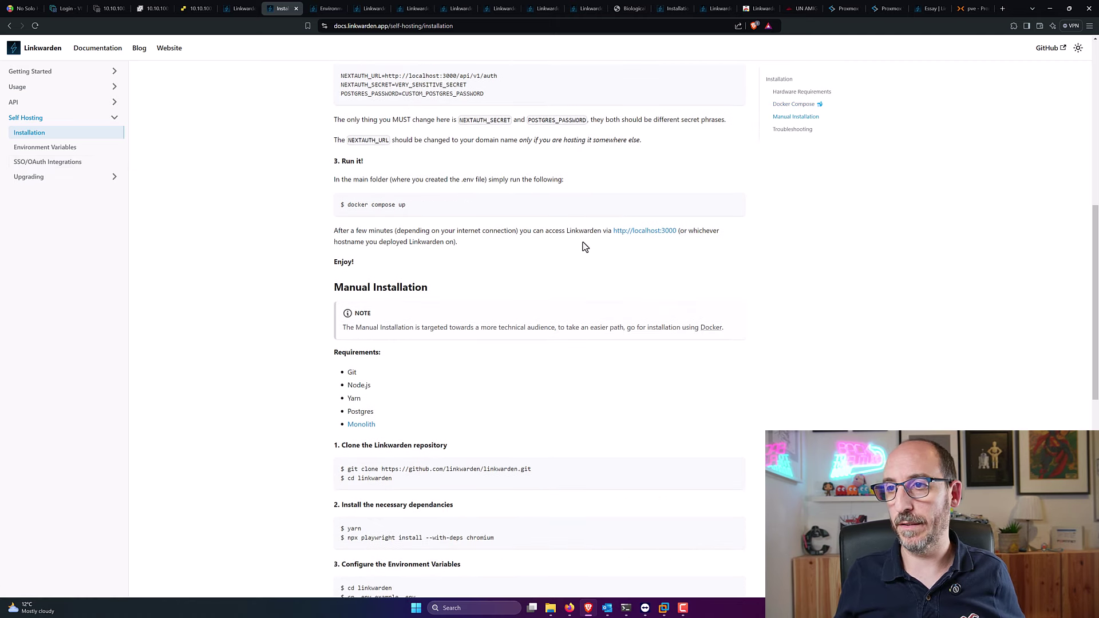
pyautogui.scroll(-7, 583, 246)
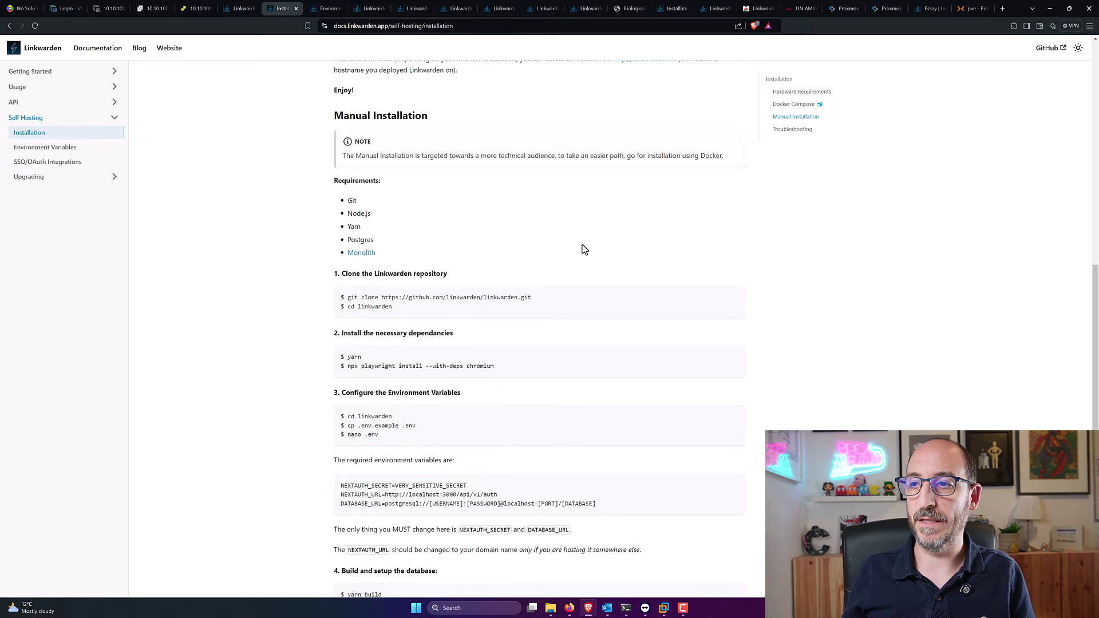
pyautogui.scroll(15, 582, 245)
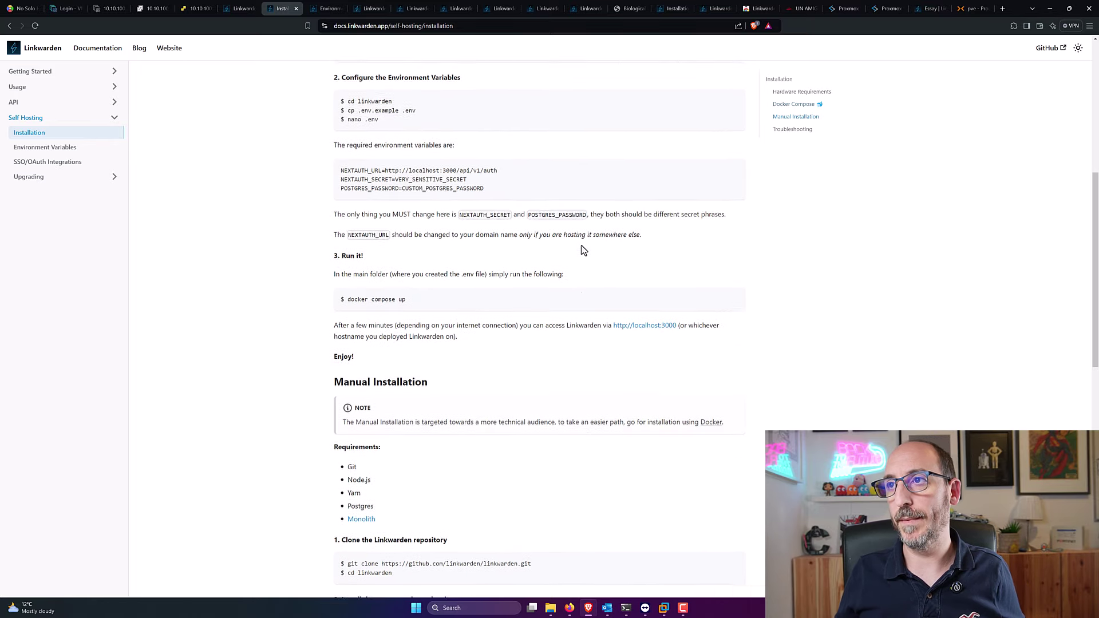
pyautogui.click(489, 25)
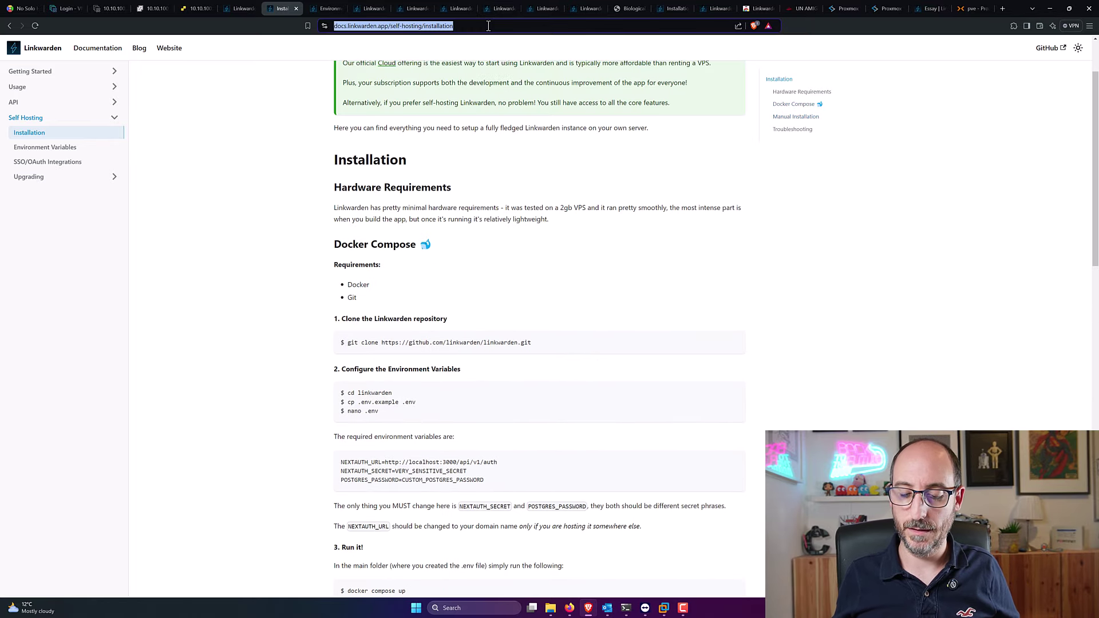
# Step: Load the Linkwarden instance at 10.10.100.127:3000 and bring up the sign-up form
pyautogui.write('10.10.100.127:3000')
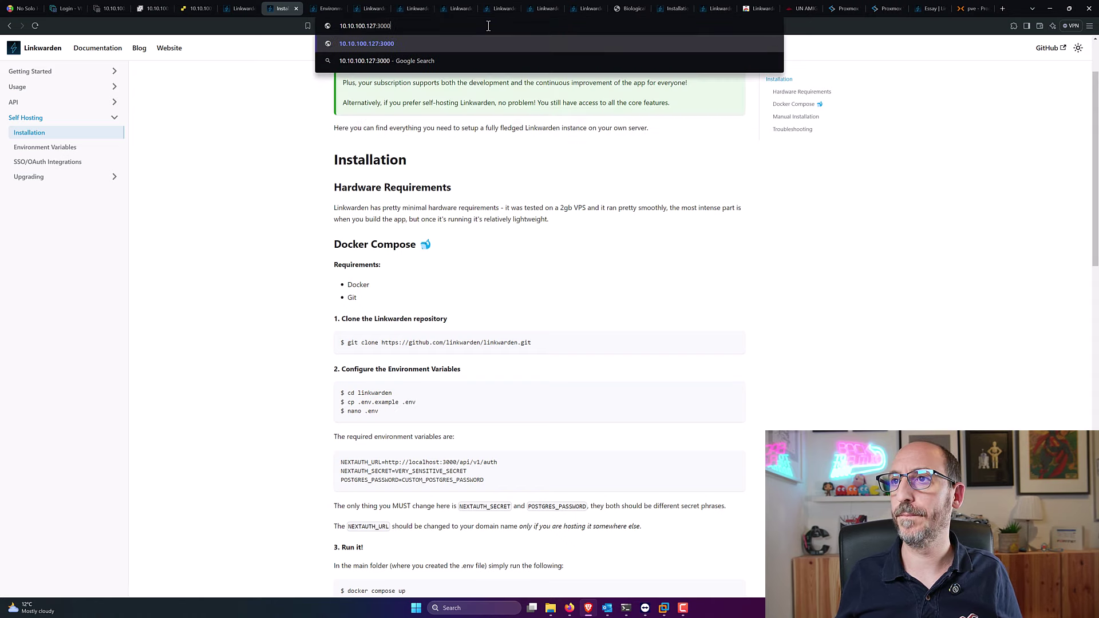
pyautogui.press('Return')
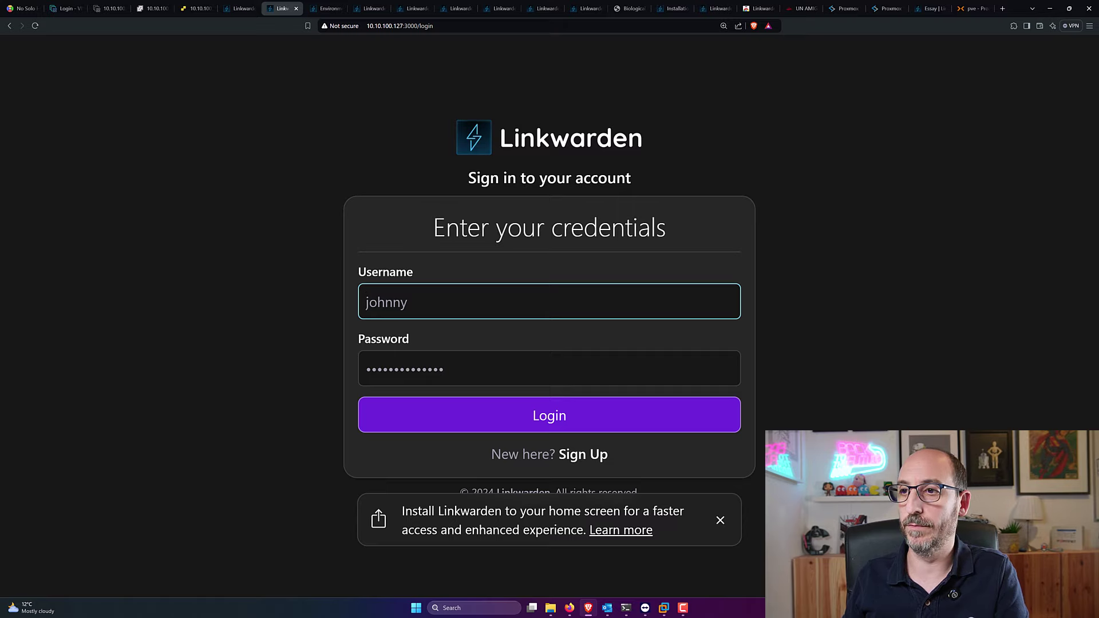
pyautogui.click(583, 454)
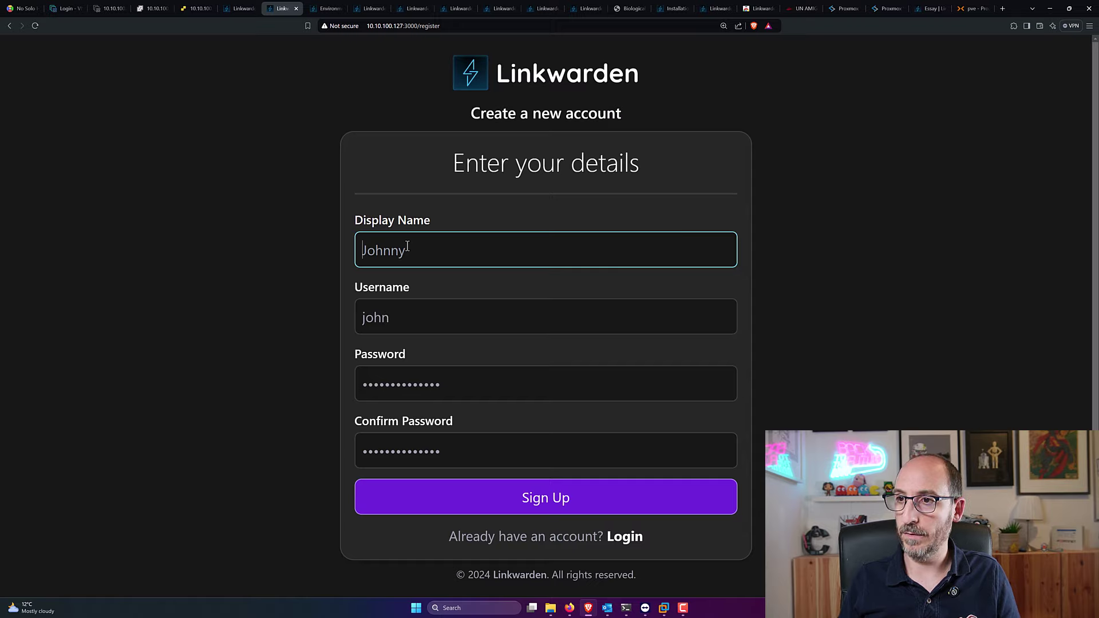
# Step: Register with the user's display name, username and a matching password and confirmation
pyautogui.write('Carlos')
pyautogui.press('Tab')
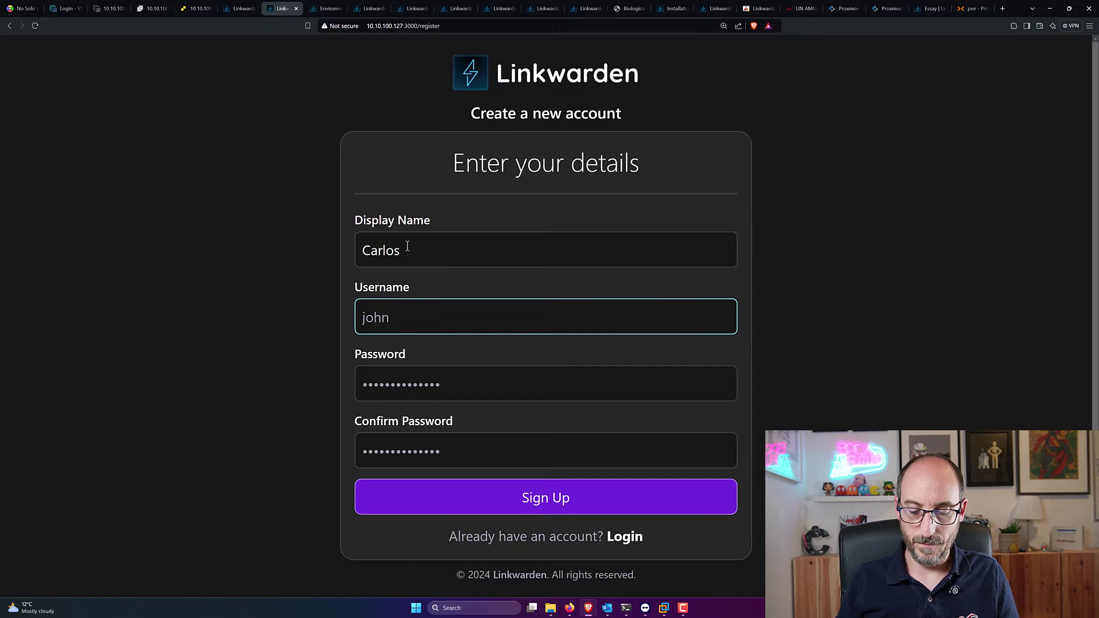
pyautogui.write('Melantuche')
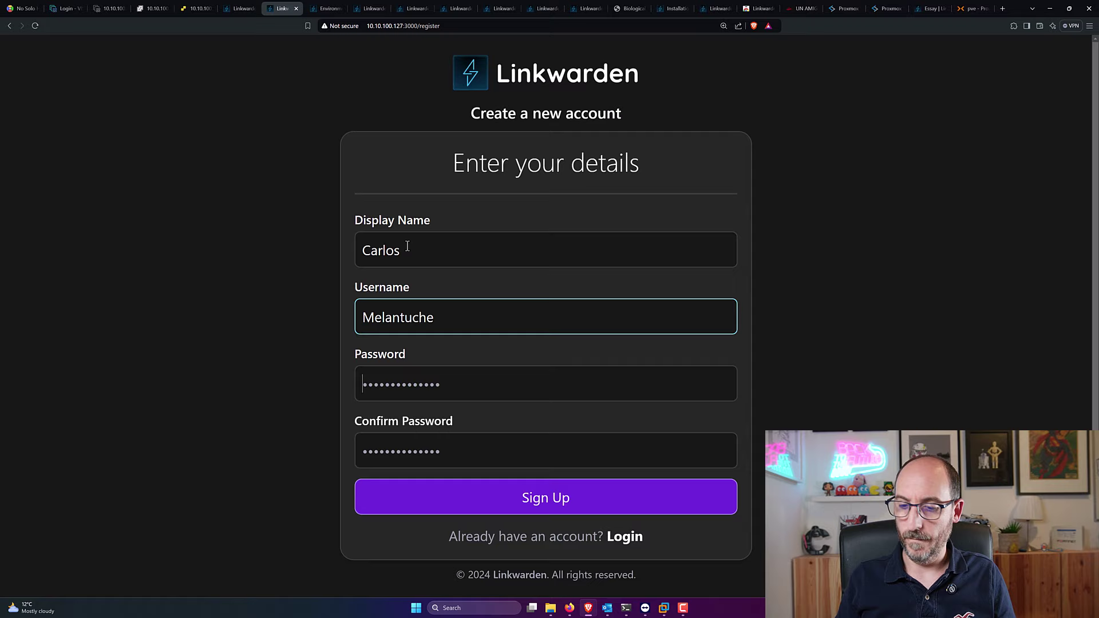
pyautogui.press('Tab')
pyautogui.write('a*******')
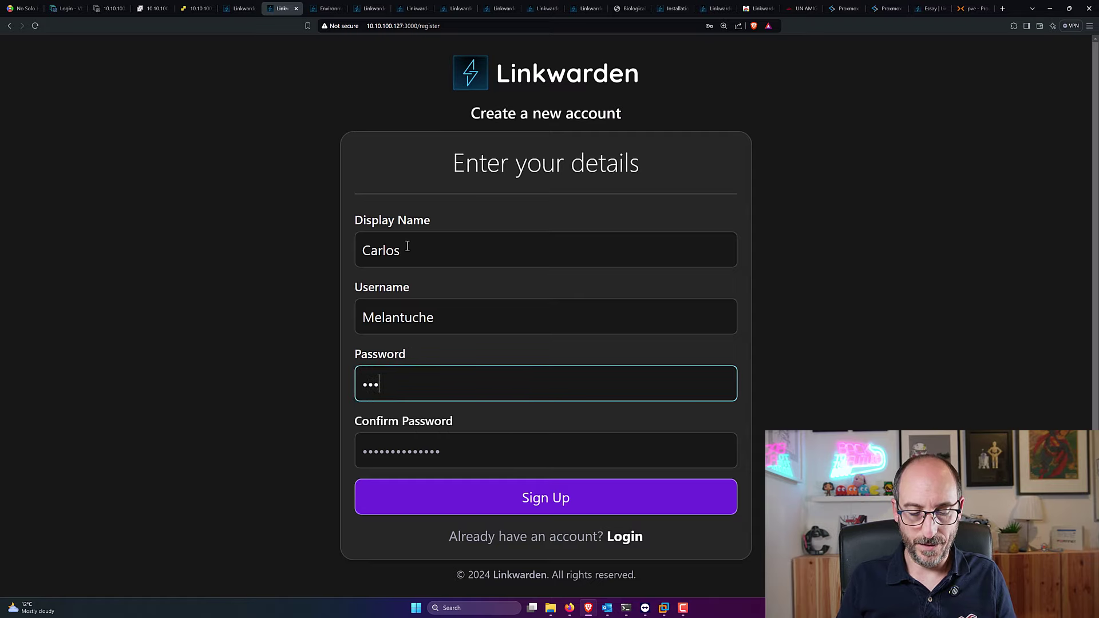
pyautogui.press('Tab')
pyautogui.write('*******')
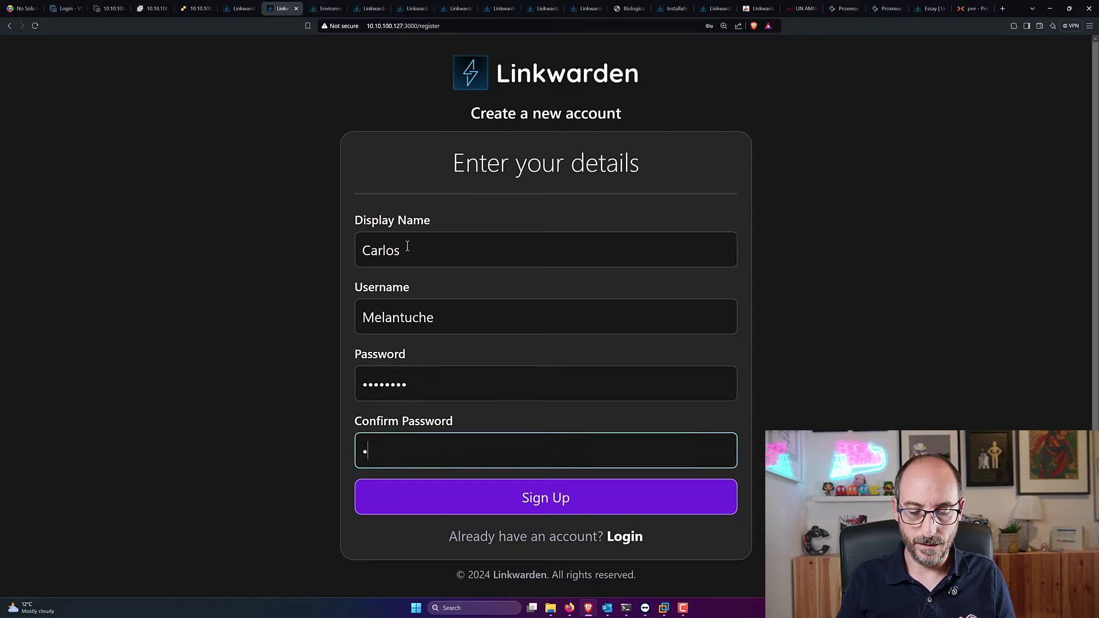
pyautogui.write('*')
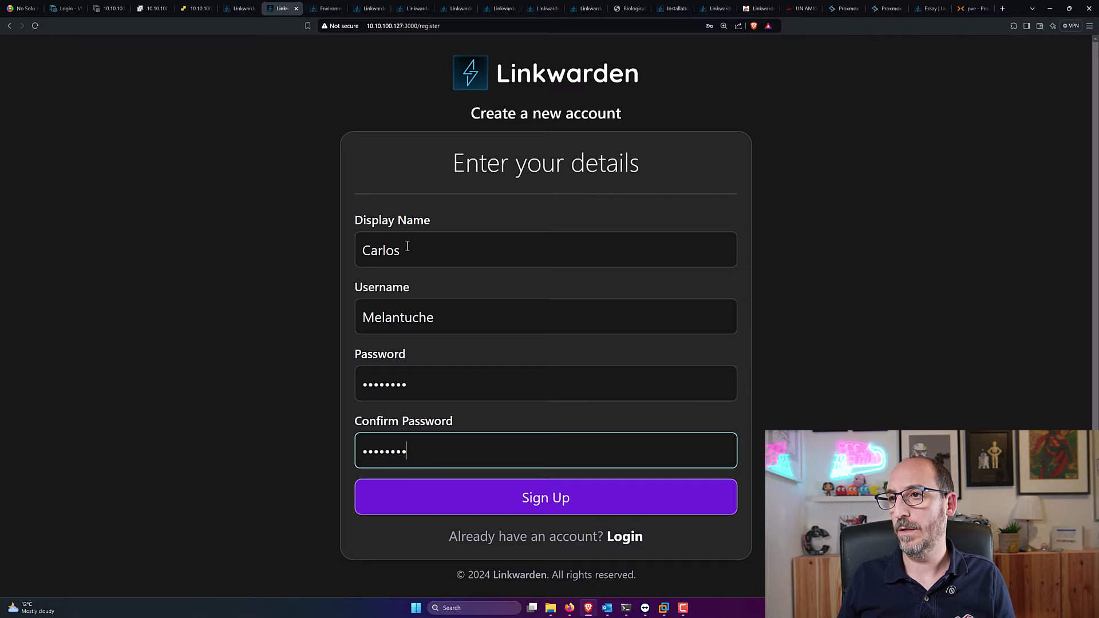
pyautogui.press('Return')
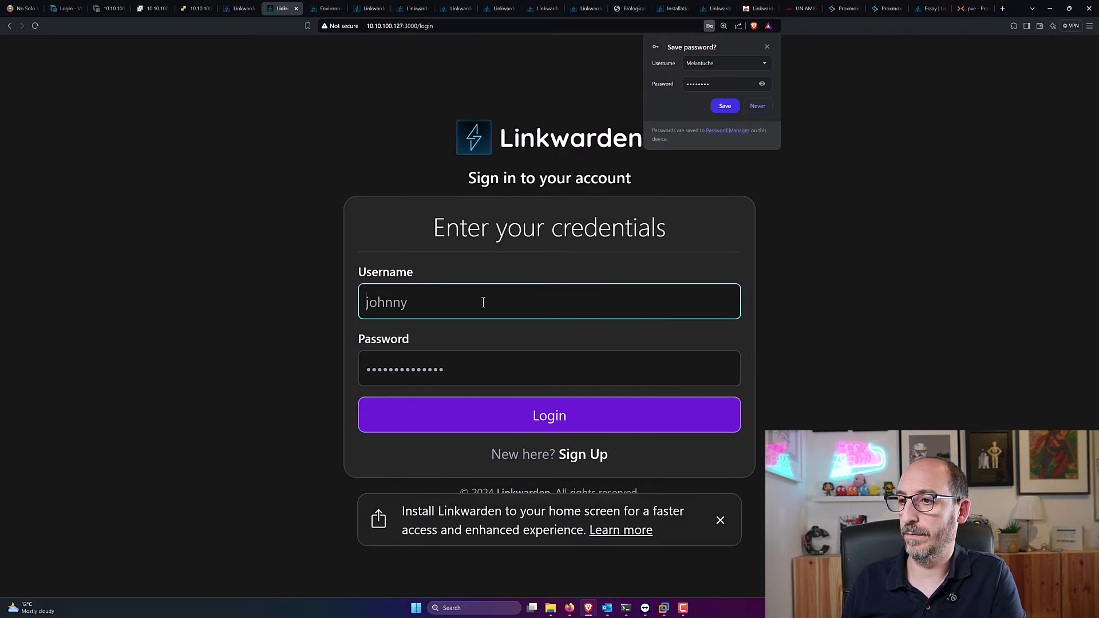
# Step: Log in with the new account's username and password, then zoom the page out
pyautogui.click(584, 455)
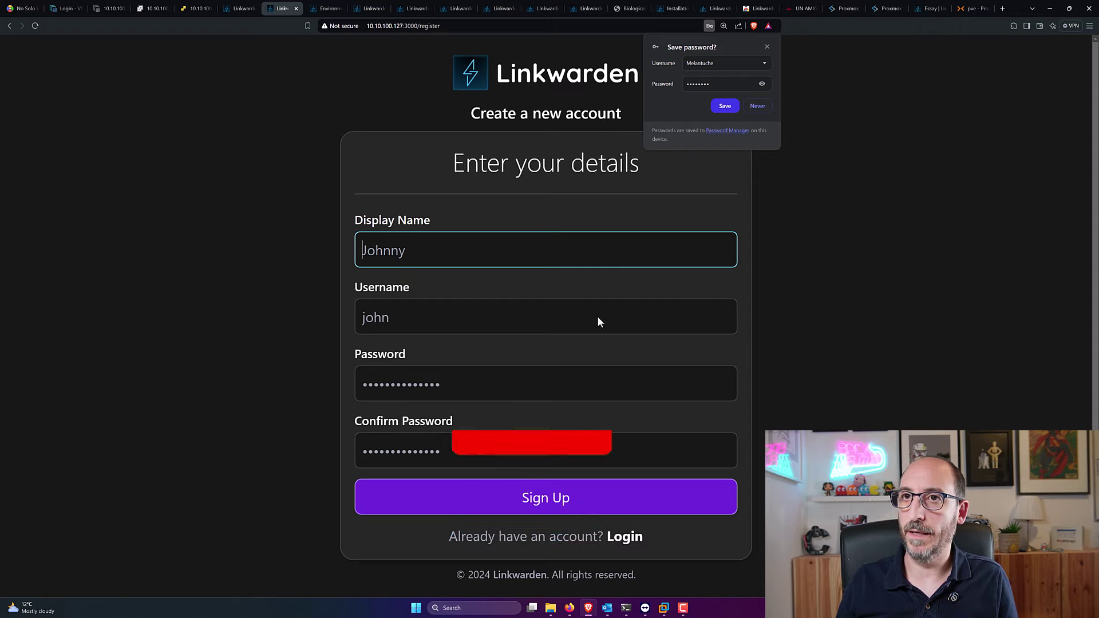
pyautogui.click(9, 26)
pyautogui.write('melantuche')
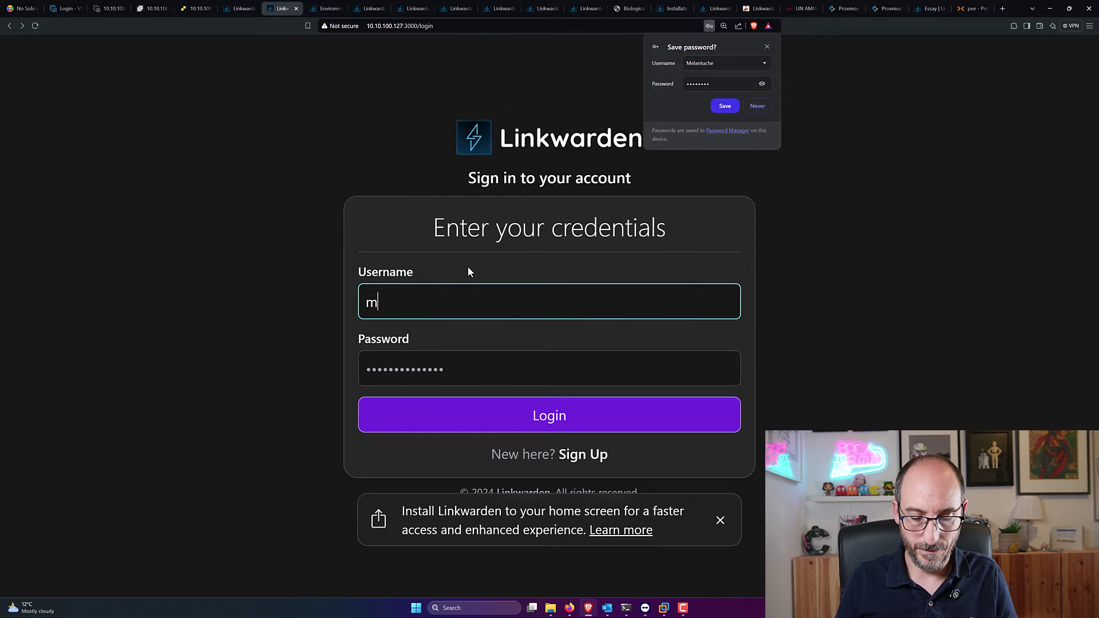
pyautogui.press('Tab')
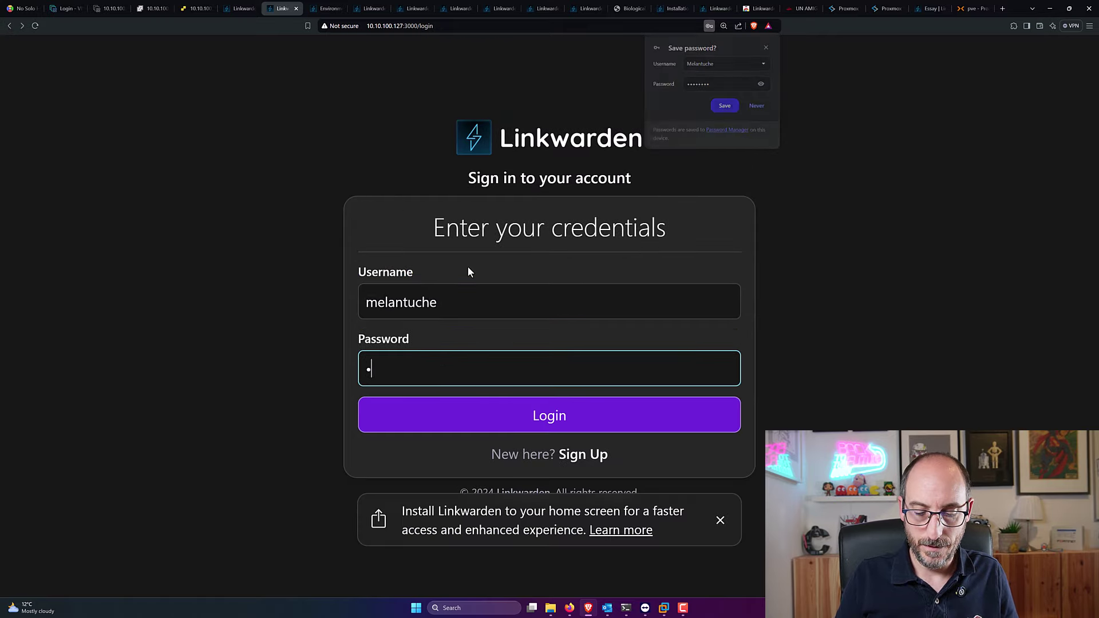
pyautogui.write('********')
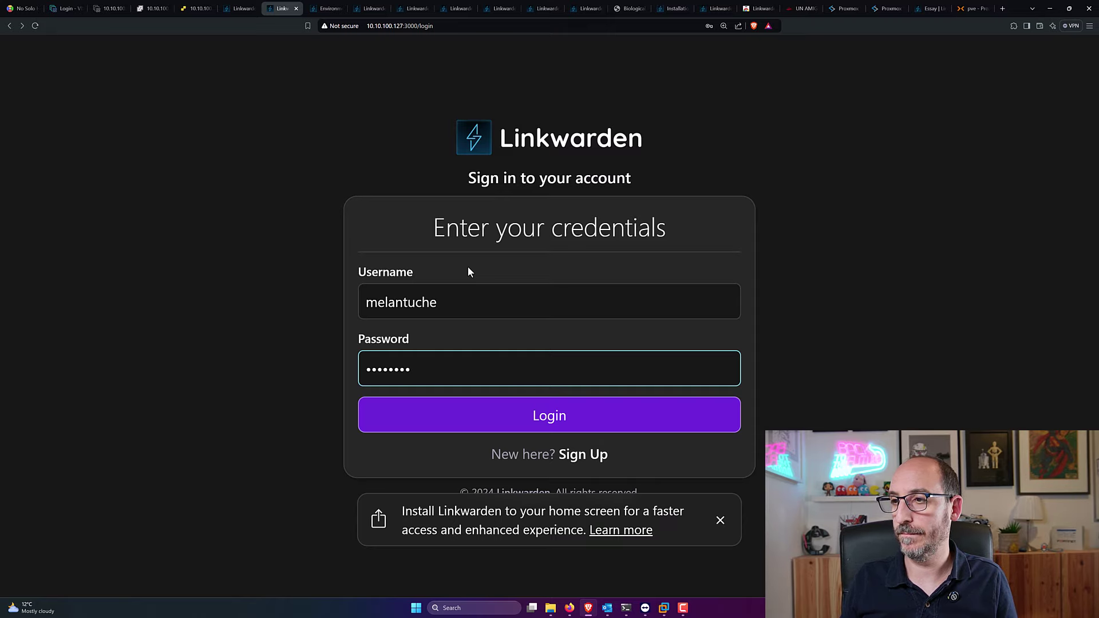
pyautogui.press('Return')
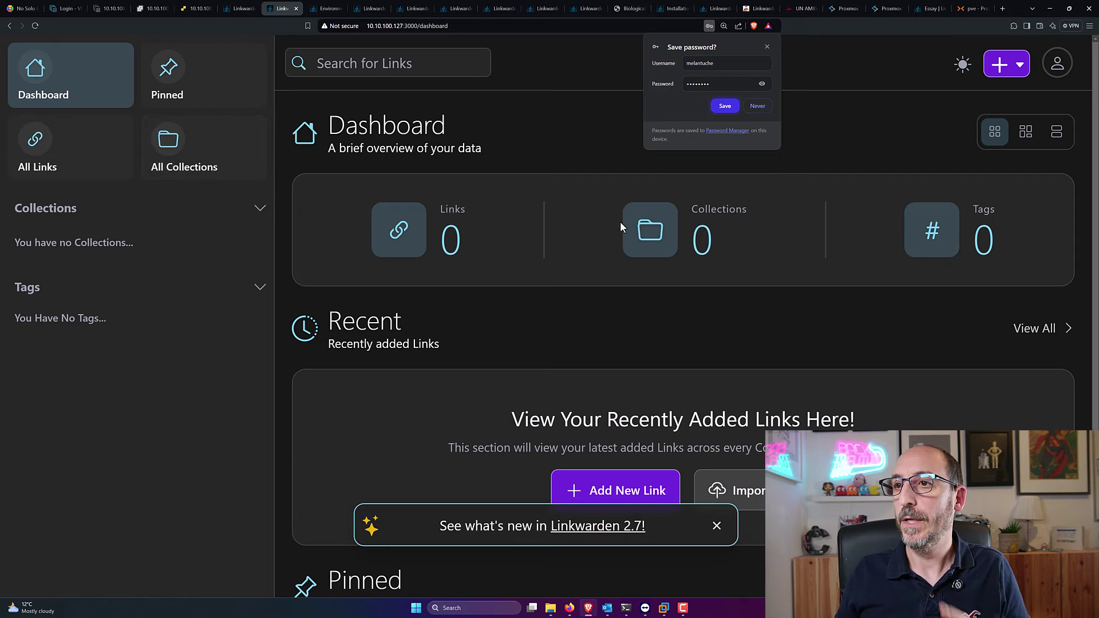
pyautogui.hotkey('ctrl', '-')
pyautogui.hotkey('ctrl', '-')
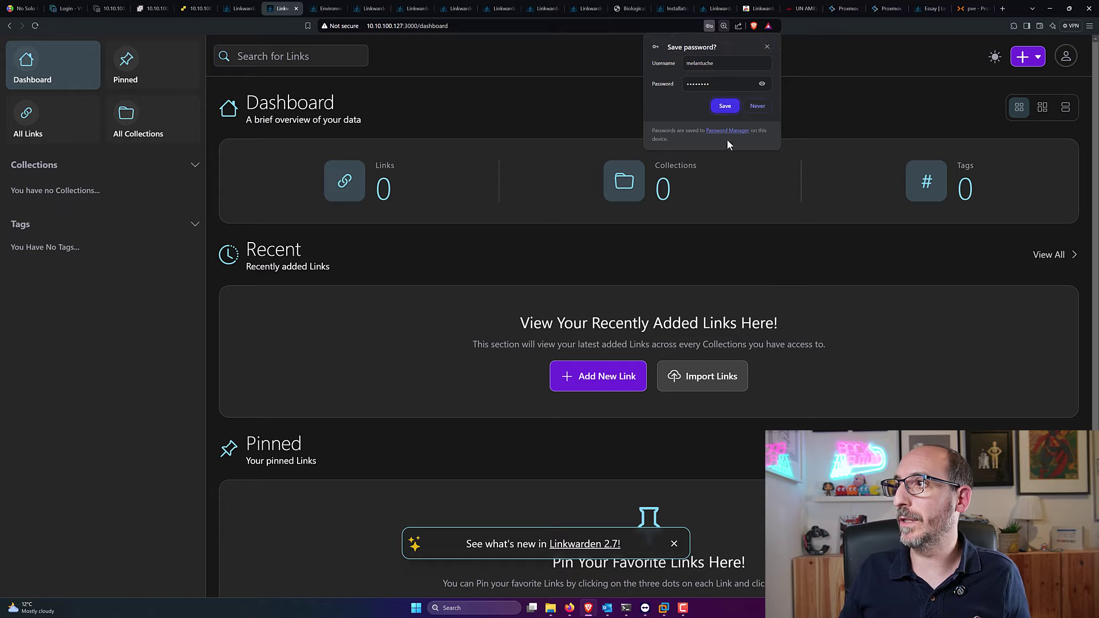
# Step: Decline the save-password prompt and create collection NSH described 'Lo mejor del mundo'
pyautogui.click(757, 107)
pyautogui.click(1021, 57)
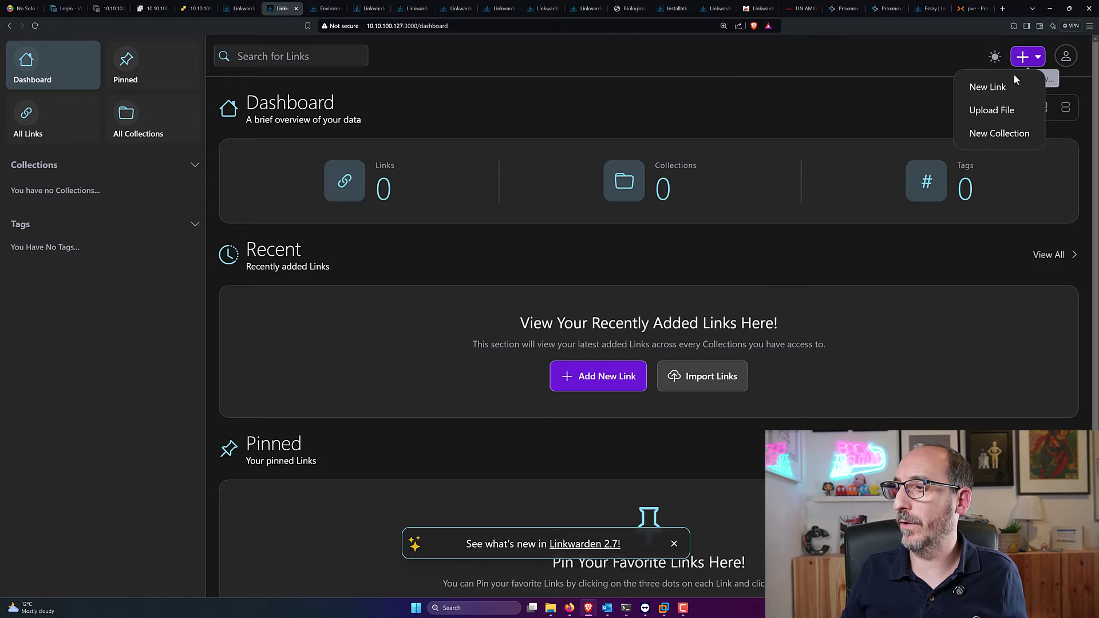
pyautogui.click(992, 134)
pyautogui.click(466, 263)
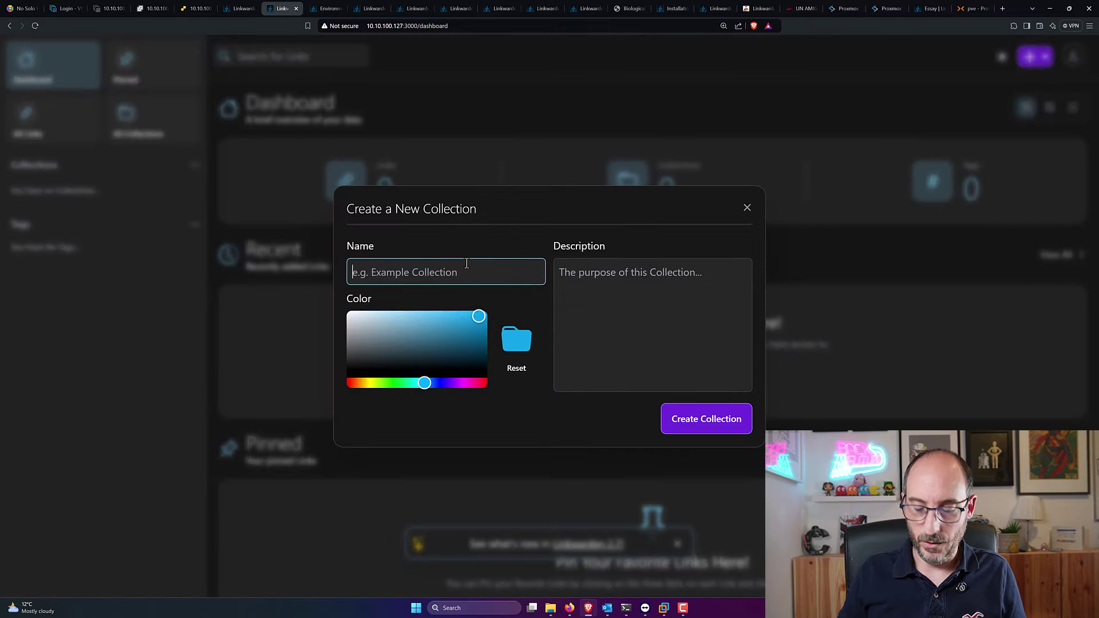
pyautogui.write('NSH')
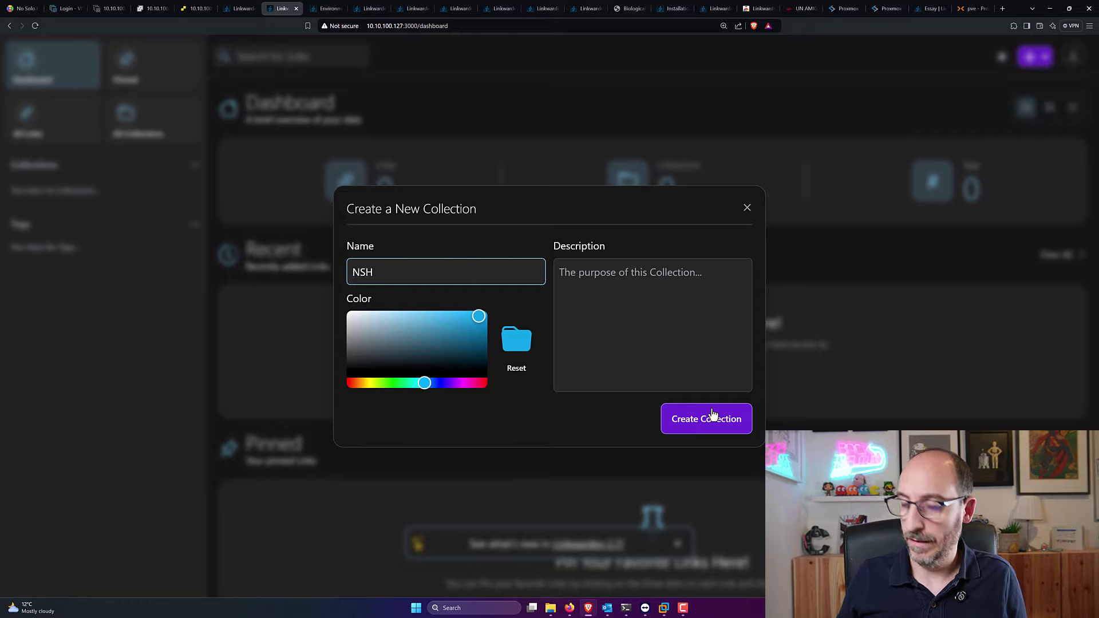
pyautogui.click(656, 330)
pyautogui.write('Lo mejor')
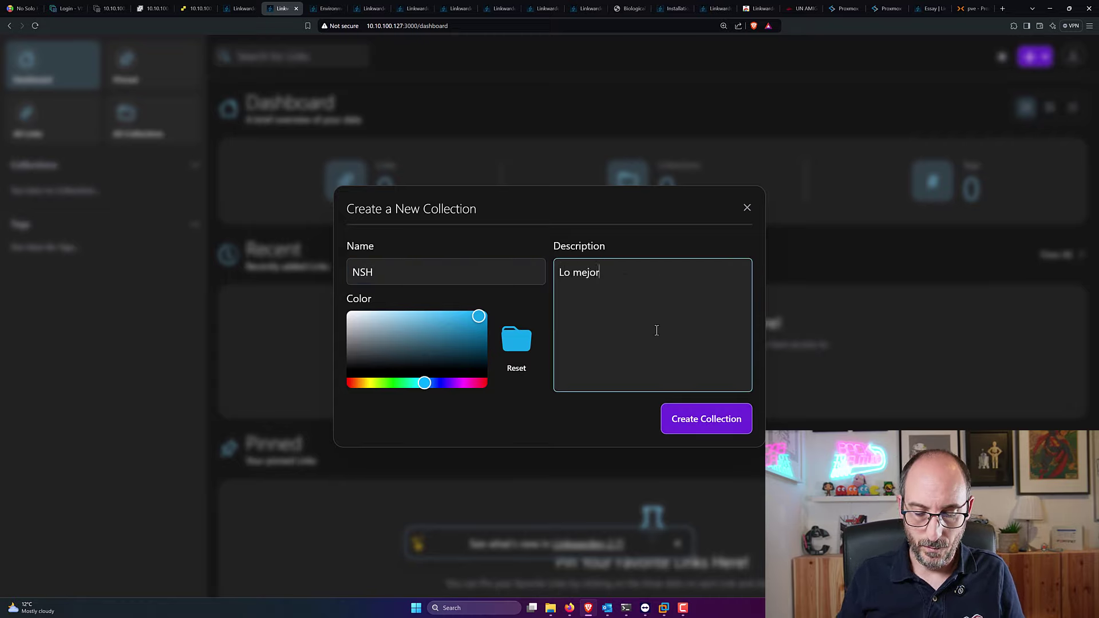
pyautogui.write(' del mundo')
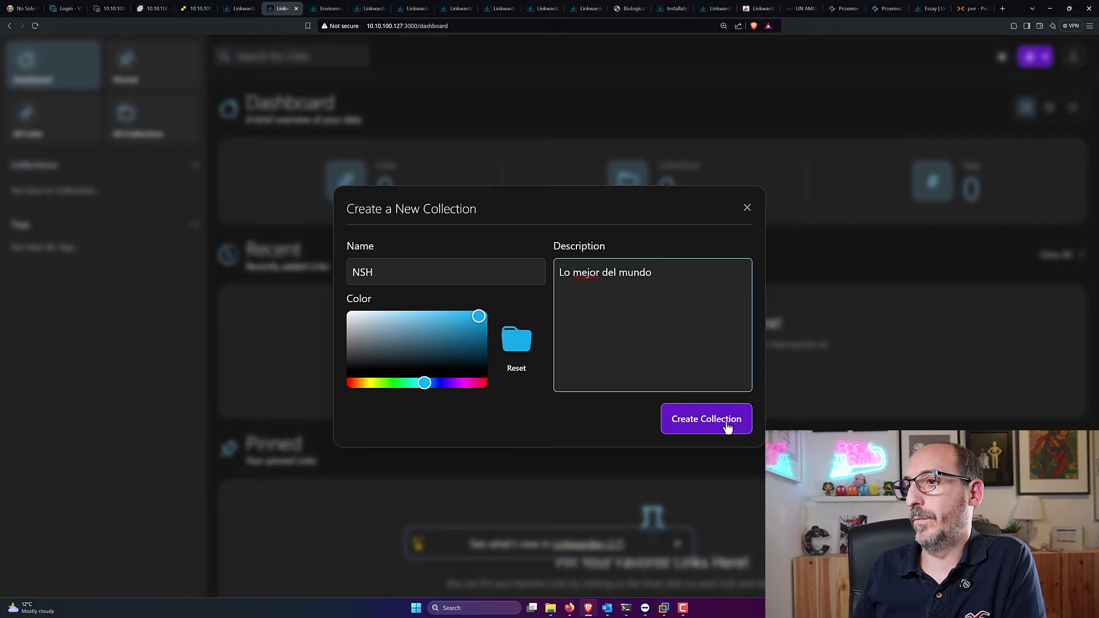
pyautogui.click(729, 422)
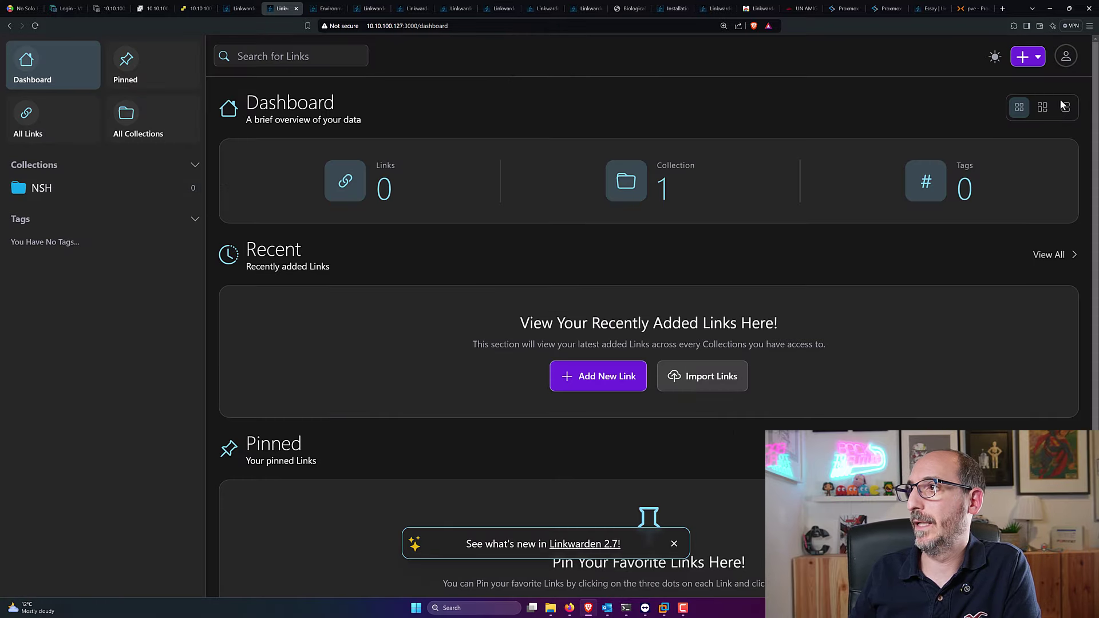
pyautogui.click(1028, 57)
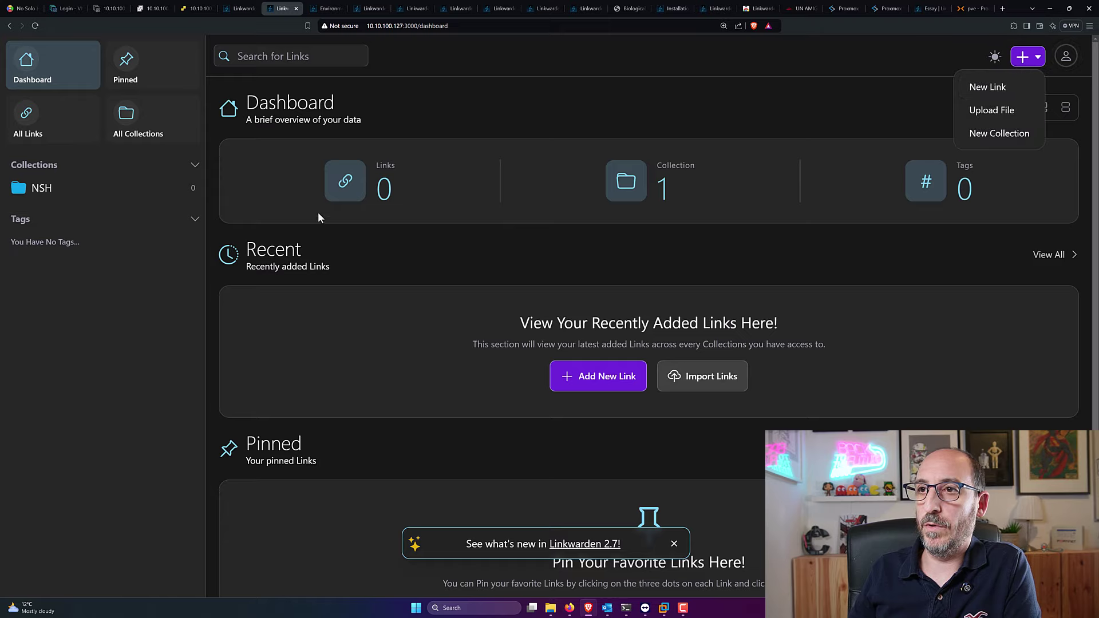
pyautogui.click(1003, 88)
pyautogui.click(399, 329)
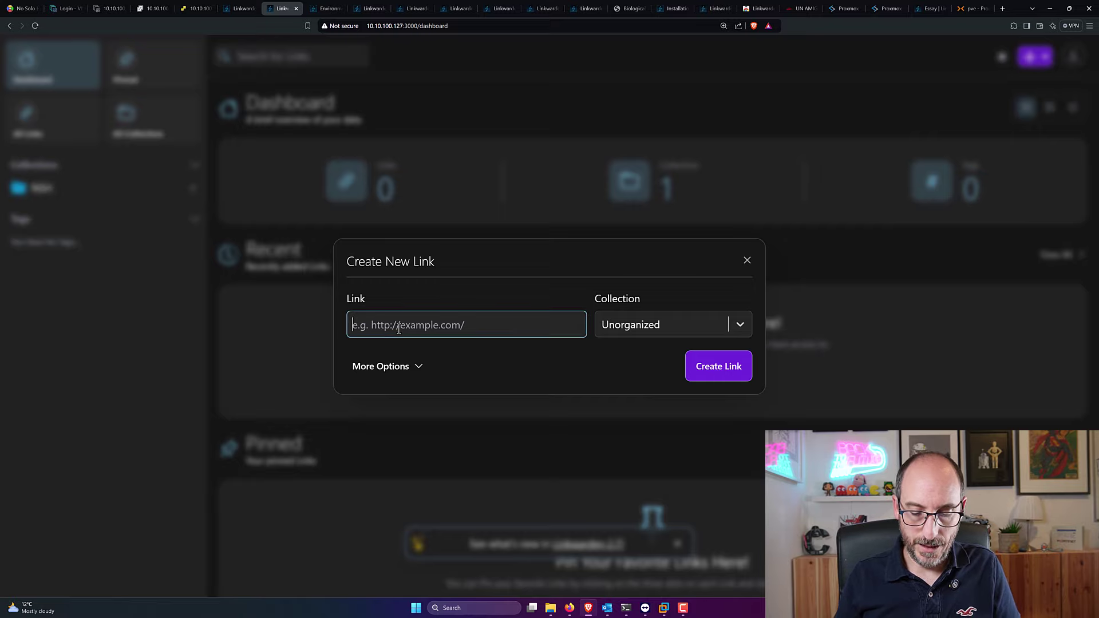
pyautogui.write('https://')
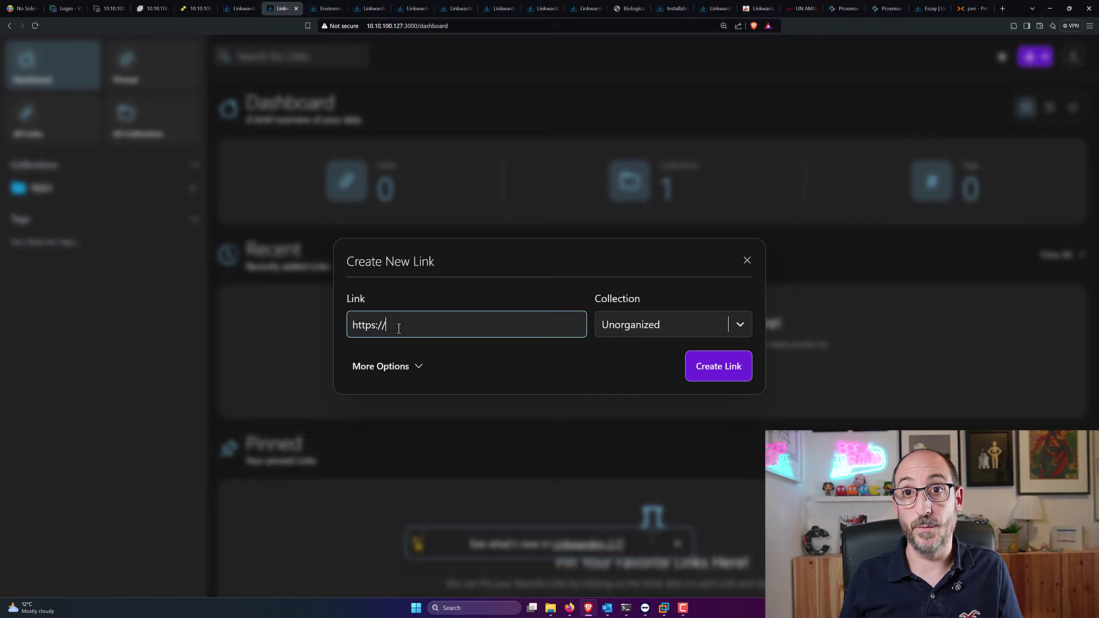
pyautogui.write('www.')
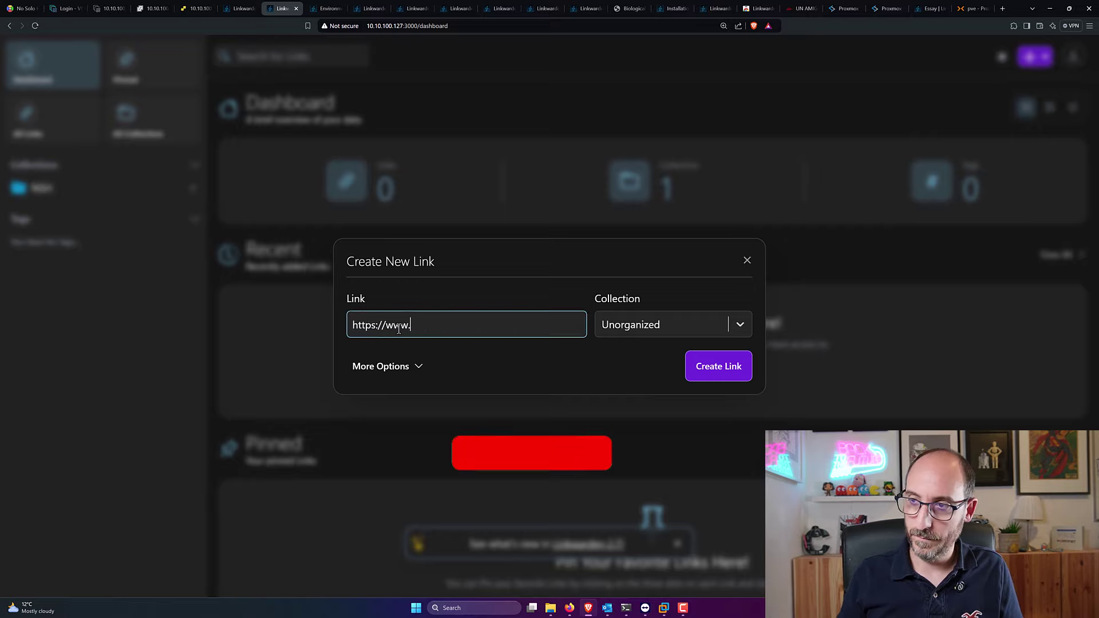
pyautogui.write('nosolohacking.info')
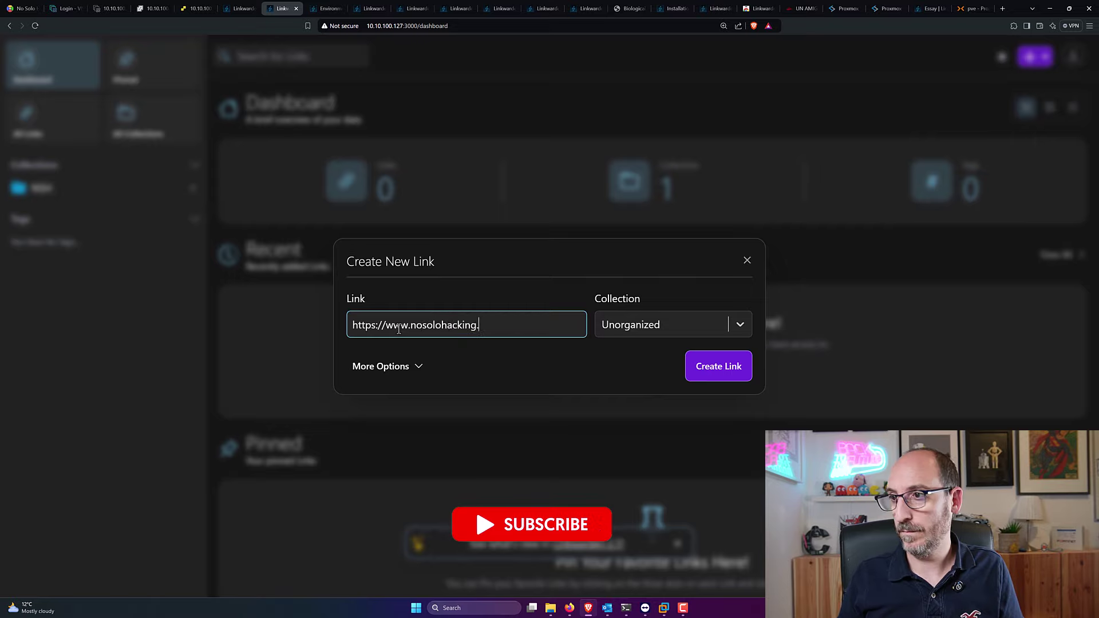
pyautogui.press('Tab')
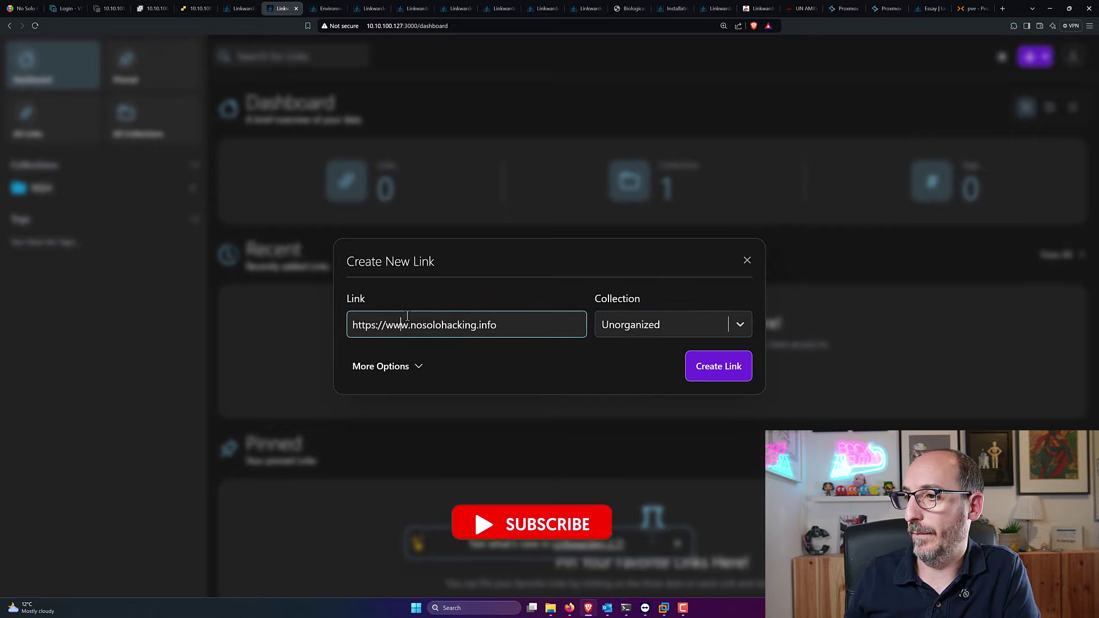
pyautogui.click(744, 329)
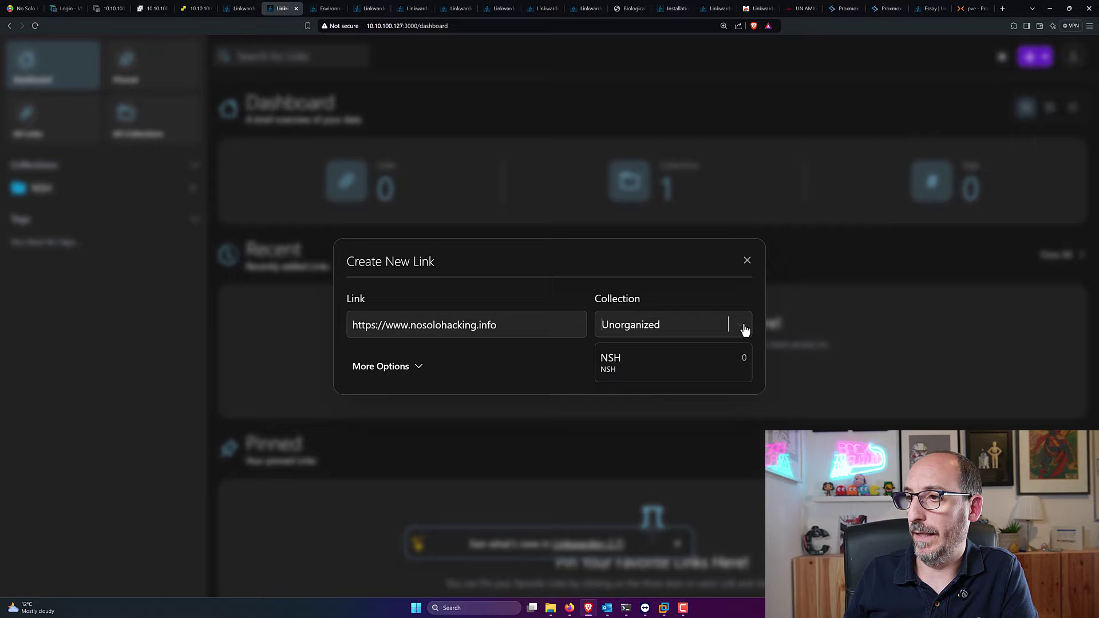
pyautogui.click(629, 360)
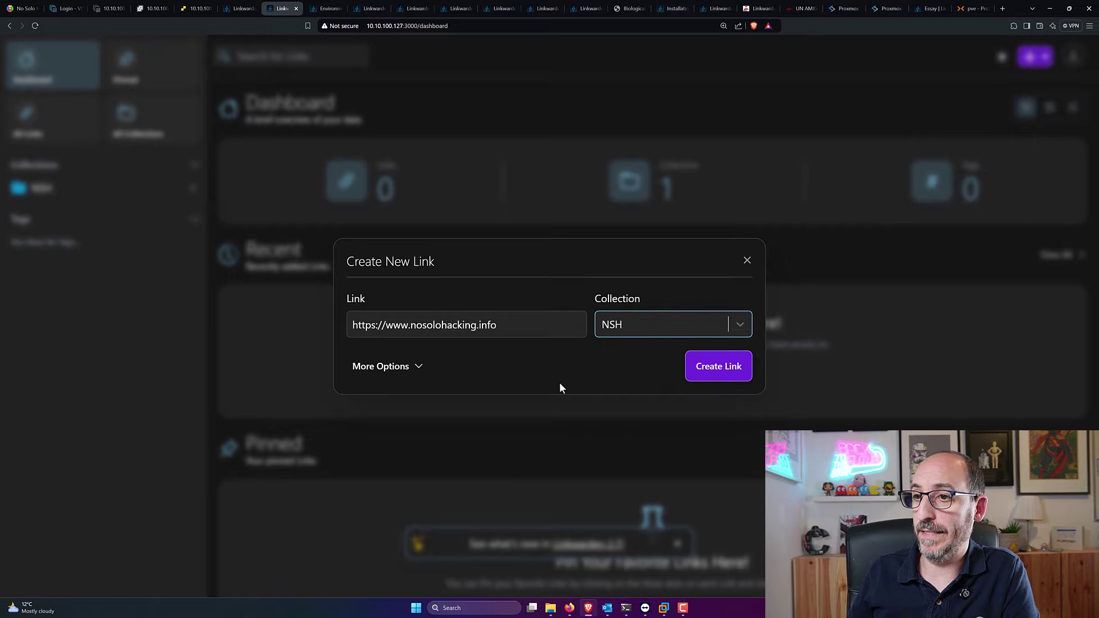
# Step: Add tag WEB, name the link NSH with description 'Super molona', and save it
pyautogui.click(420, 371)
pyautogui.click(599, 314)
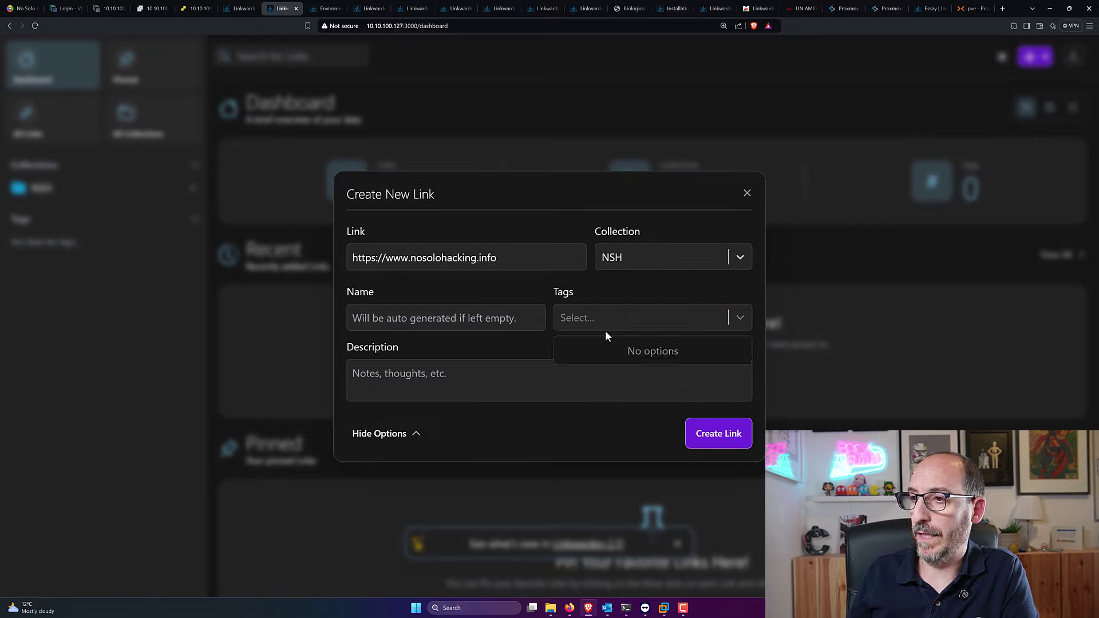
pyautogui.click(588, 319)
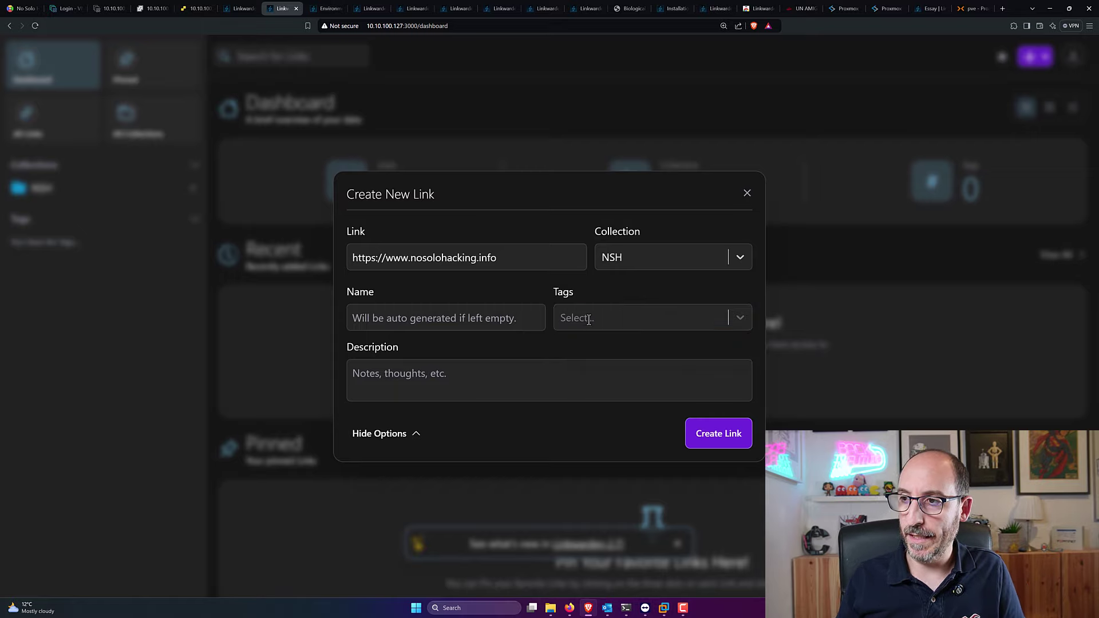
pyautogui.write('WEB')
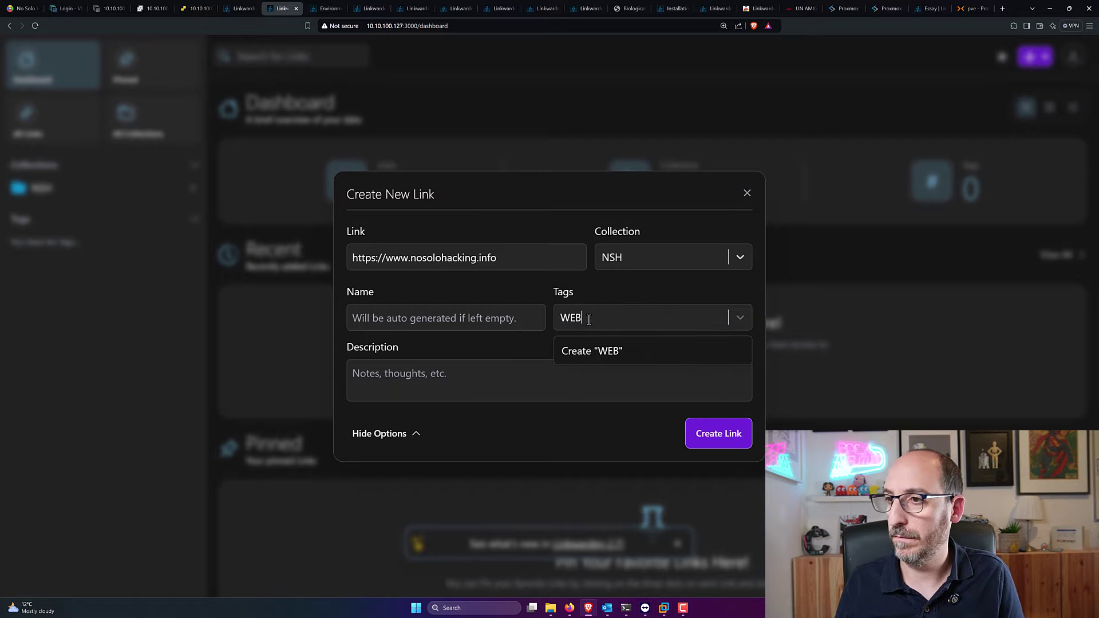
pyautogui.click(535, 318)
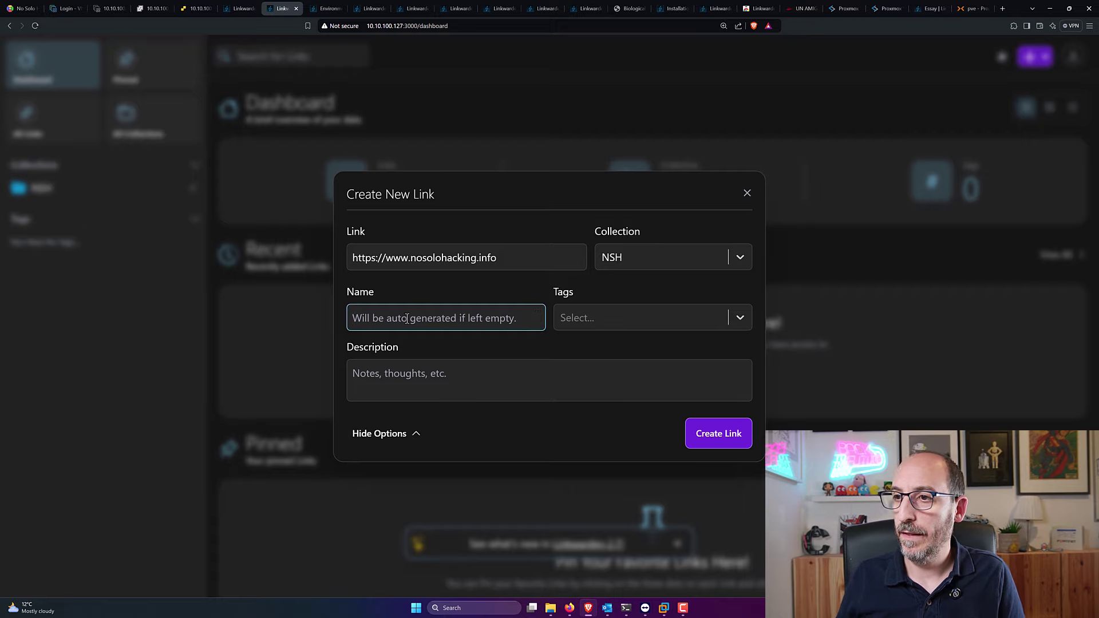
pyautogui.write('NSH')
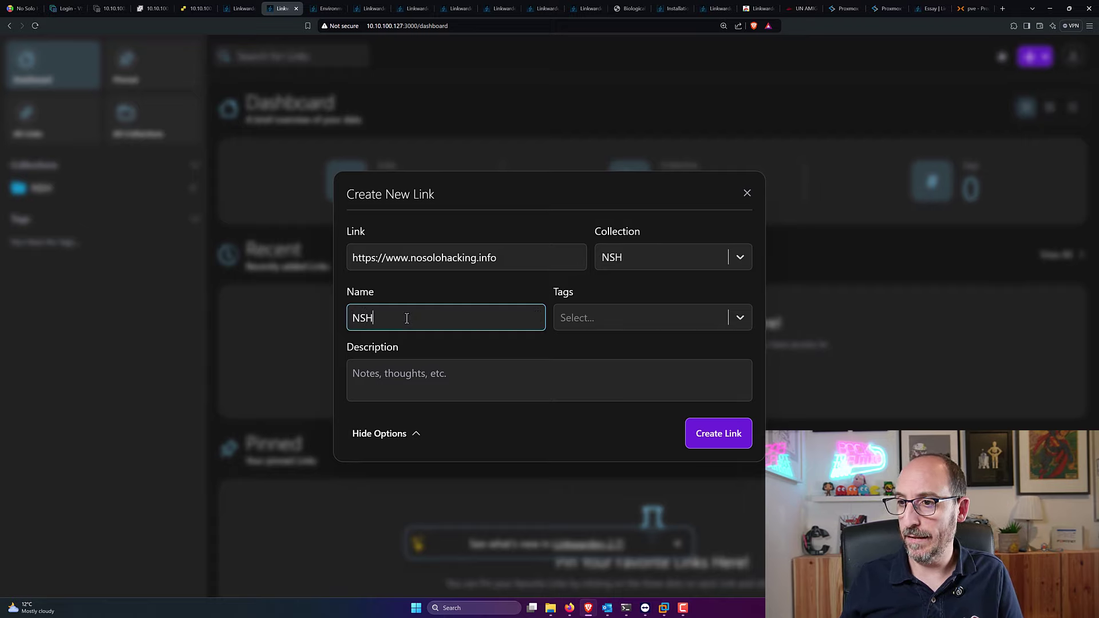
pyautogui.click(417, 369)
pyautogui.write('Su')
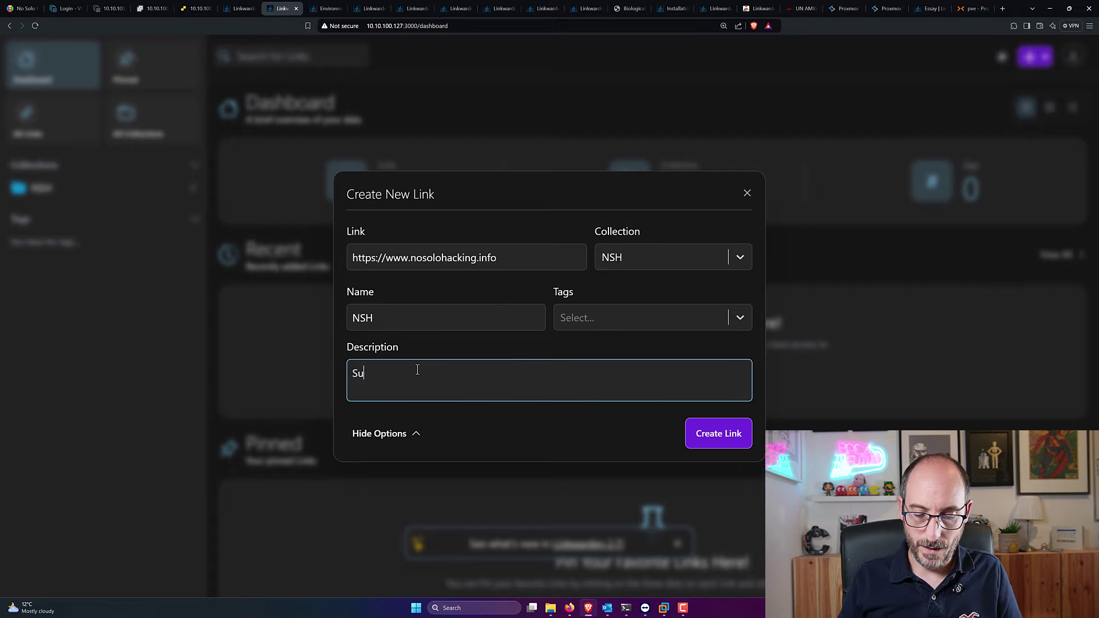
pyautogui.write('per mp')
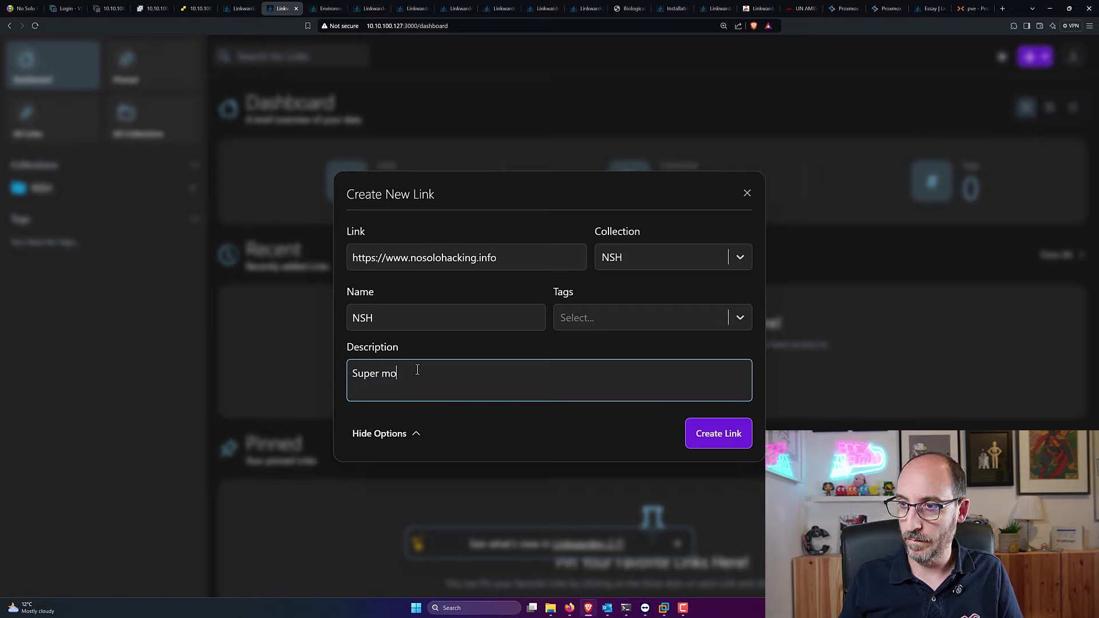
pyautogui.write('lona')
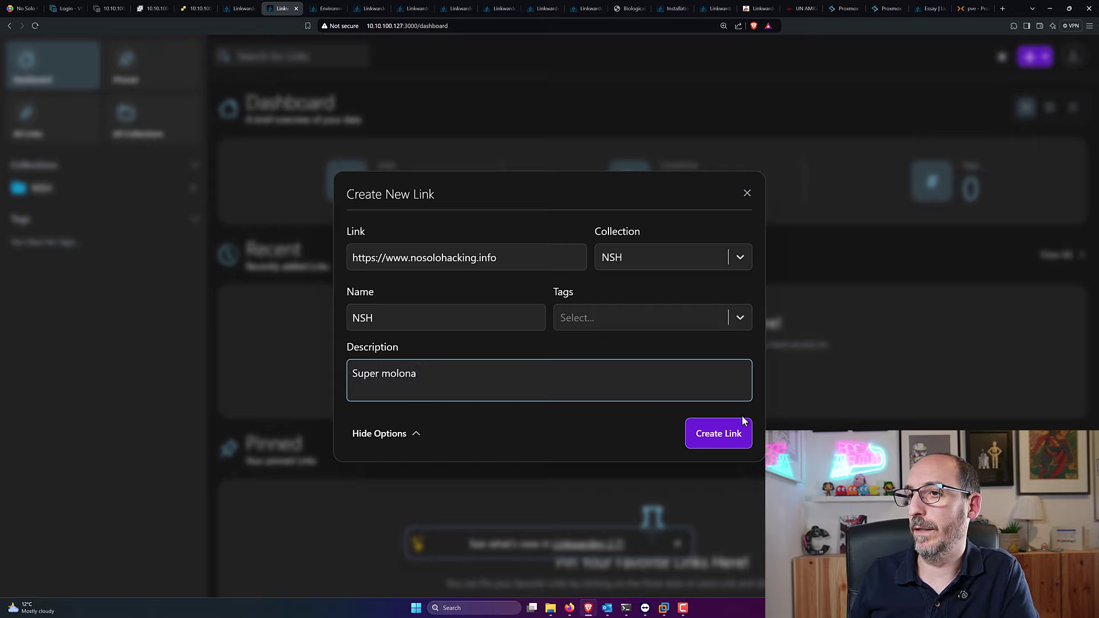
pyautogui.click(742, 424)
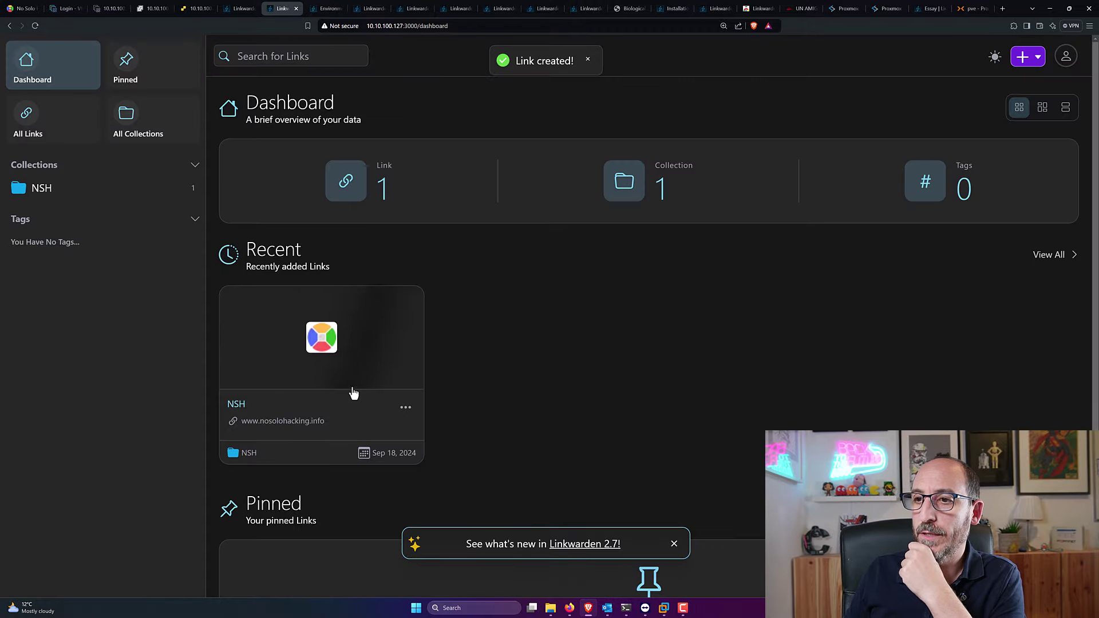
# Step: View the NSH link's Preserved Formats, still queued, then close the modal
pyautogui.click(405, 407)
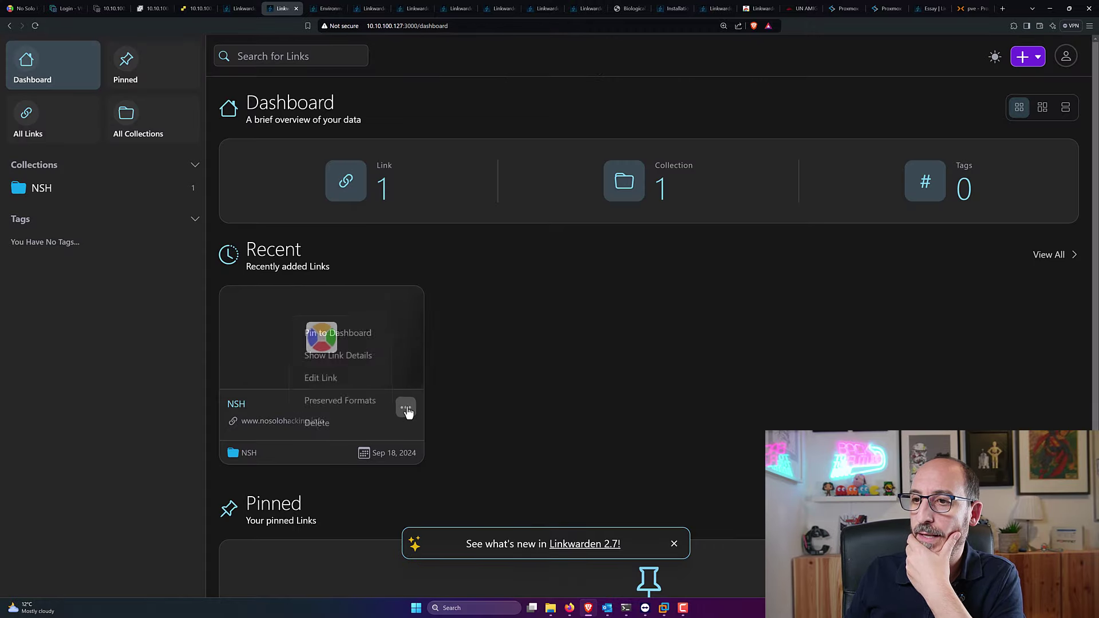
pyautogui.click(363, 404)
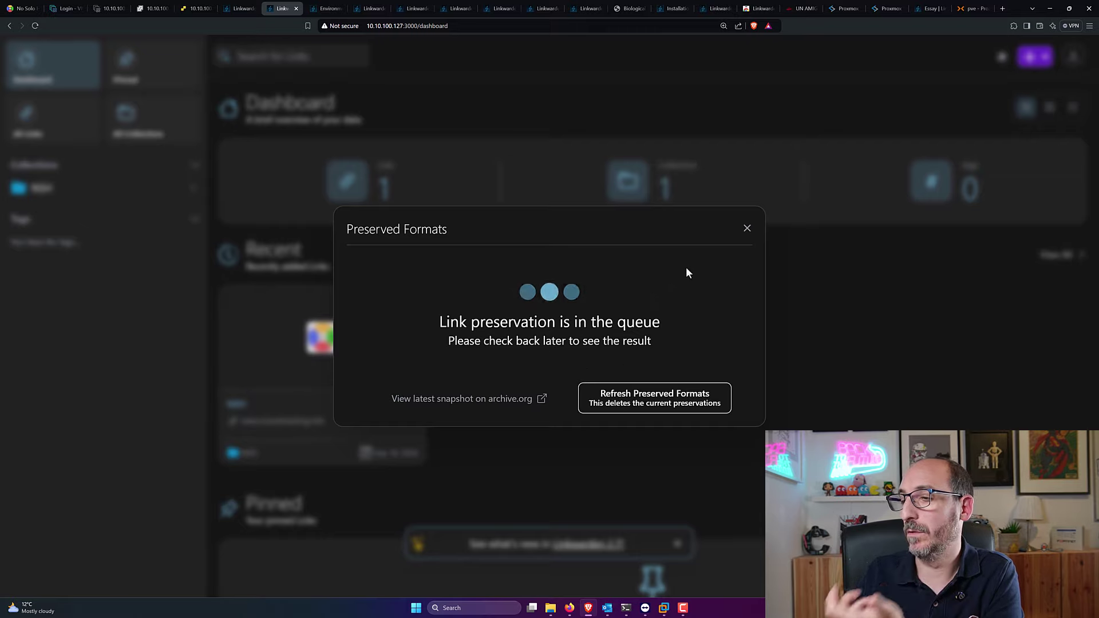
pyautogui.click(747, 227)
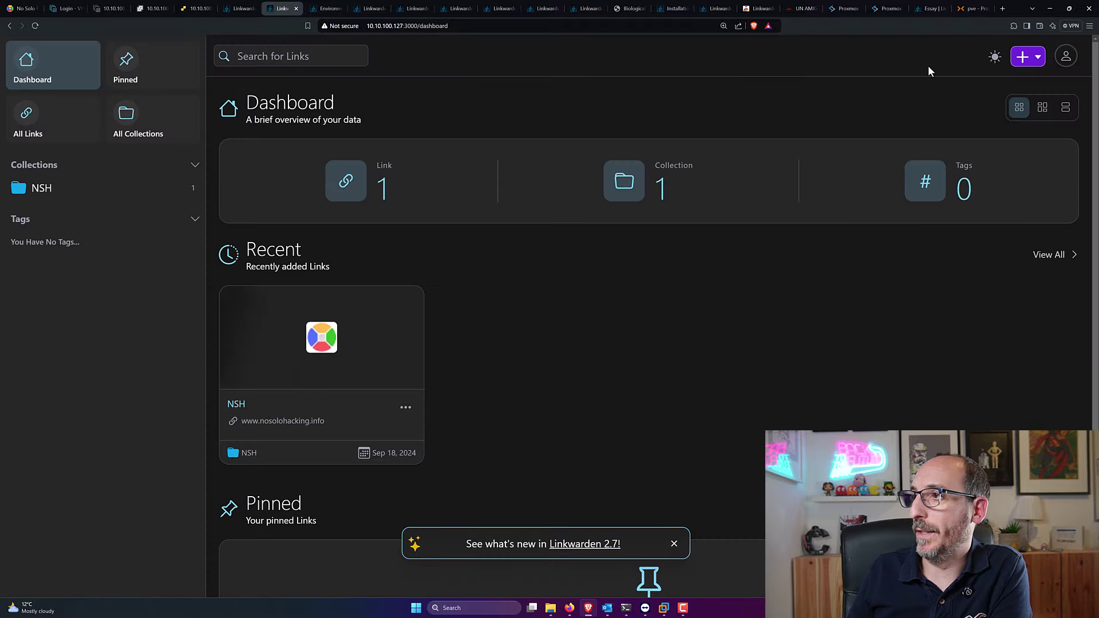
pyautogui.click(1066, 56)
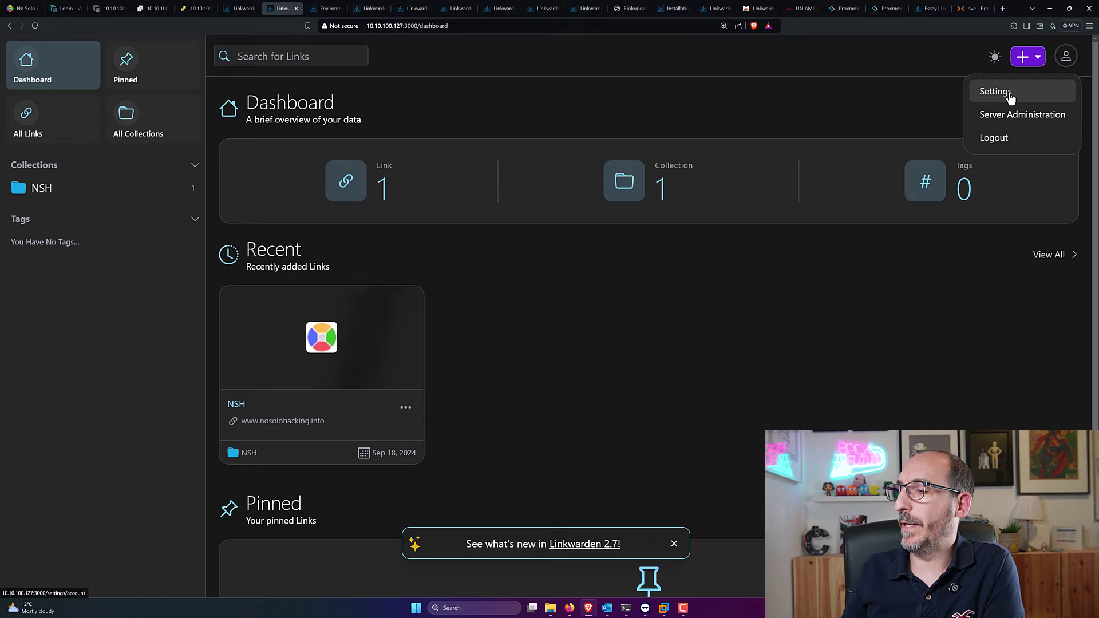
pyautogui.click(1011, 114)
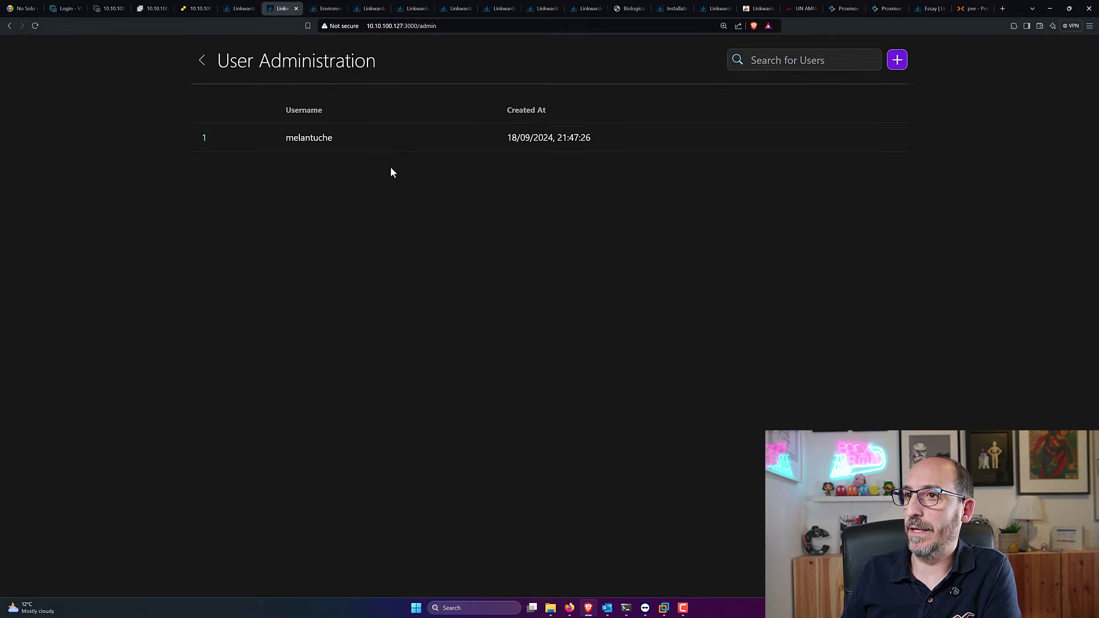
pyautogui.click(896, 60)
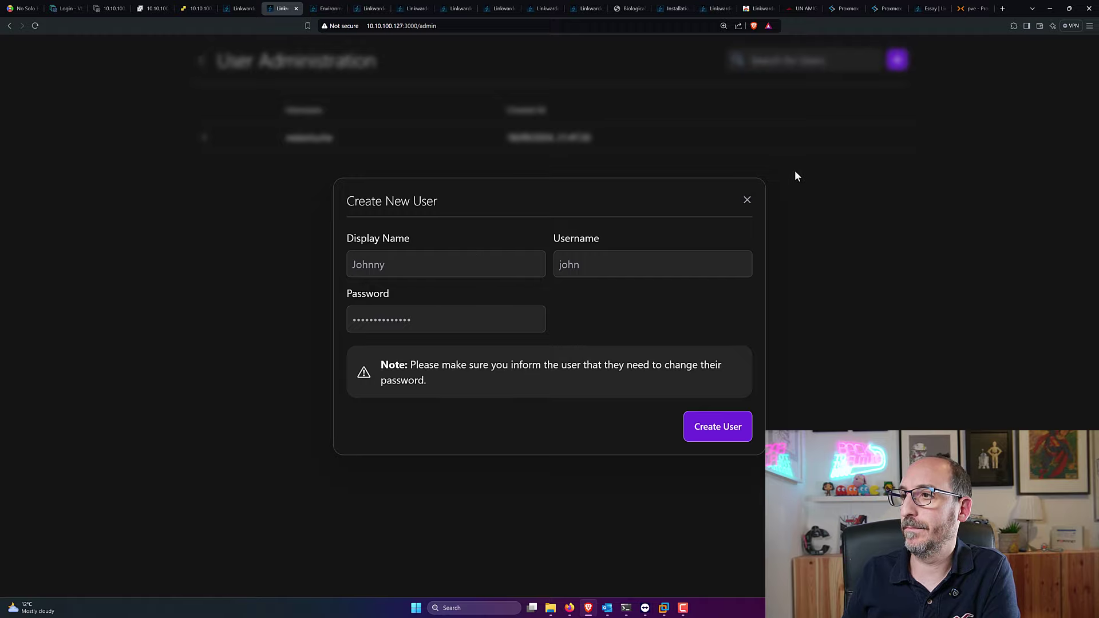
pyautogui.click(746, 199)
pyautogui.click(202, 60)
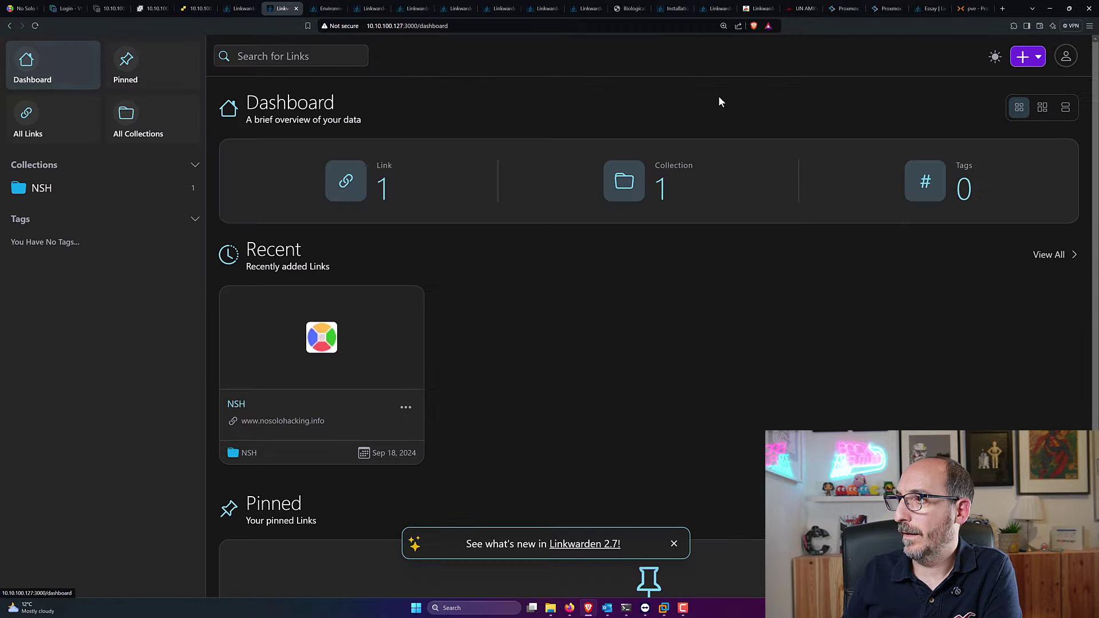
pyautogui.click(1063, 55)
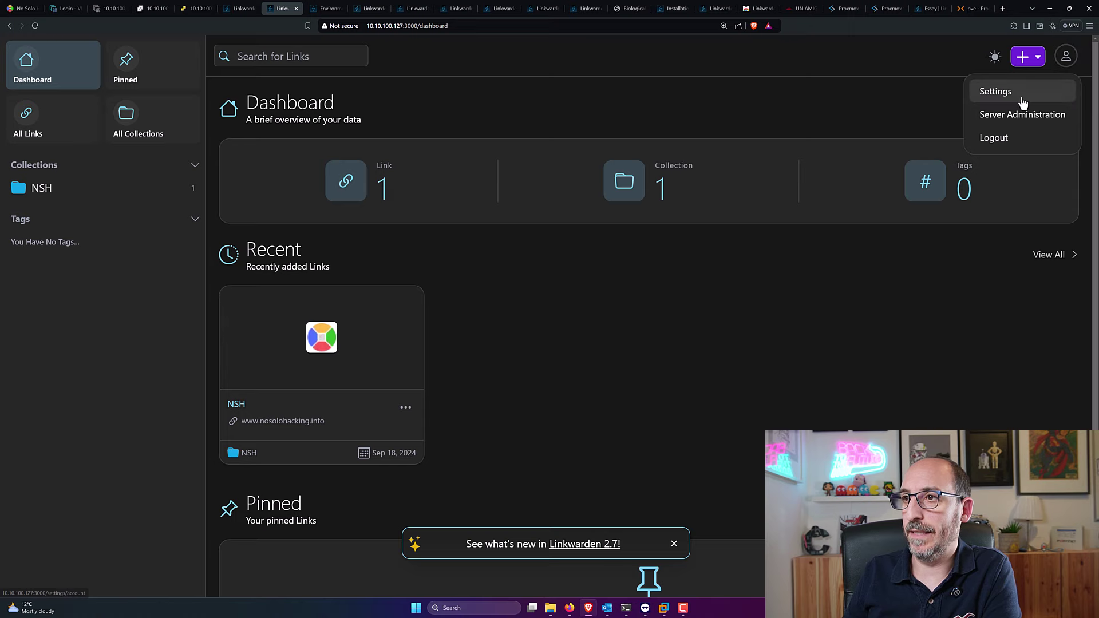
# Step: Open Settings, check the Language dropdown leaving English, and scroll through the page
pyautogui.click(994, 90)
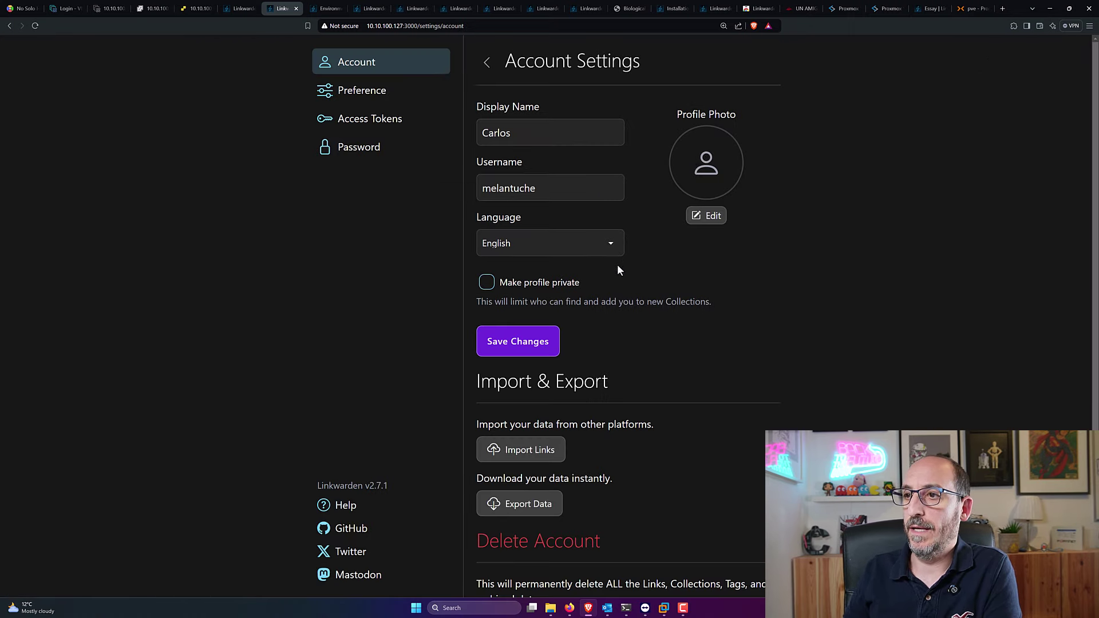
pyautogui.click(567, 255)
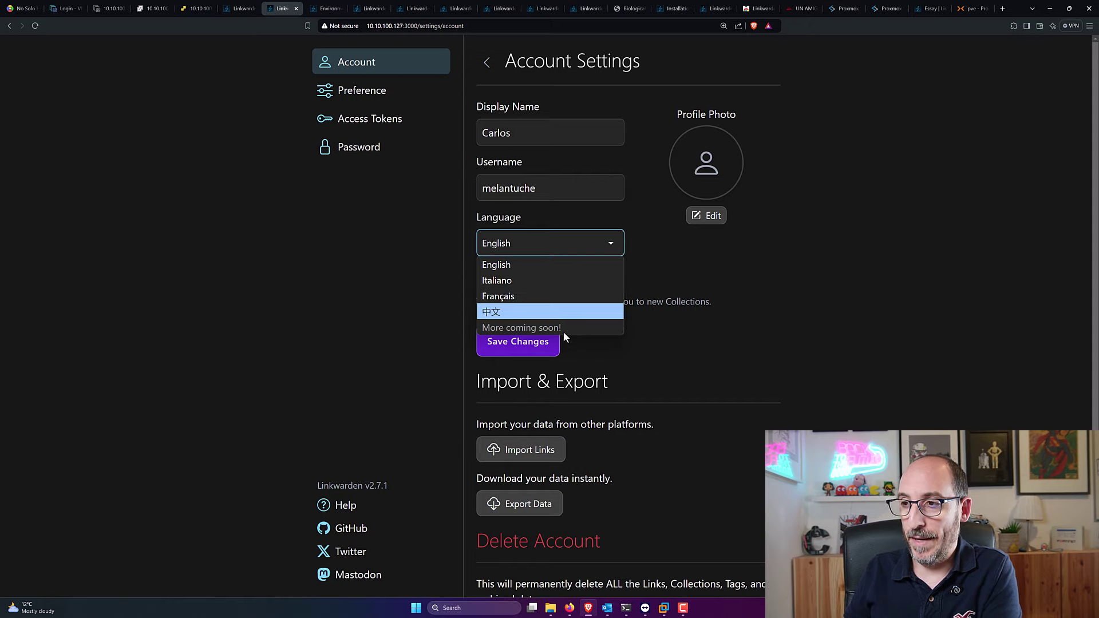
pyautogui.click(715, 359)
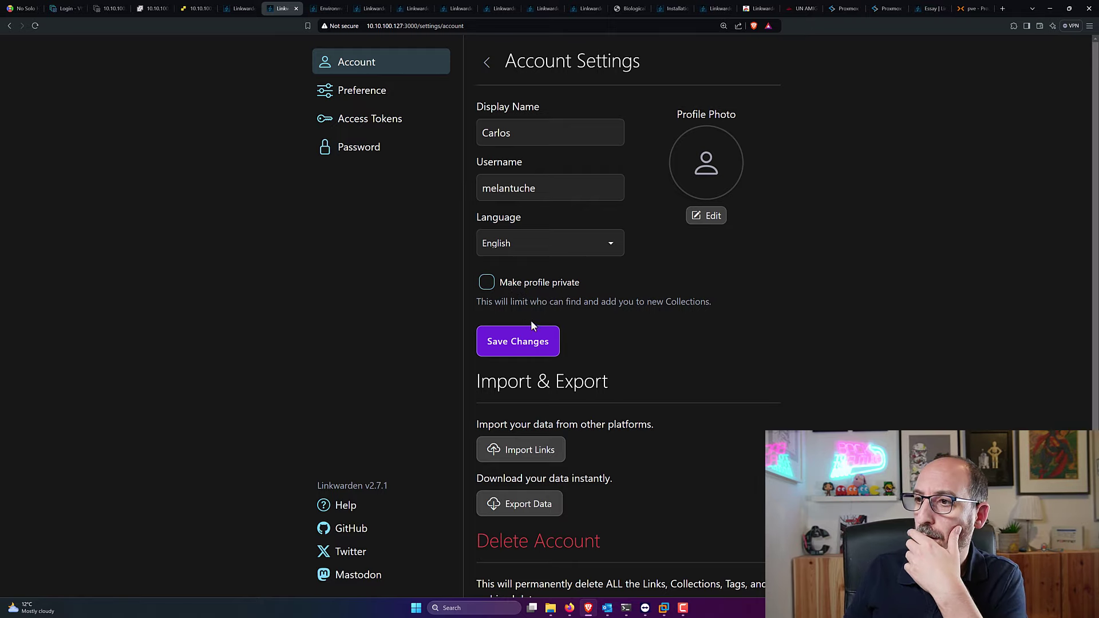
pyautogui.scroll(-1, 530, 319)
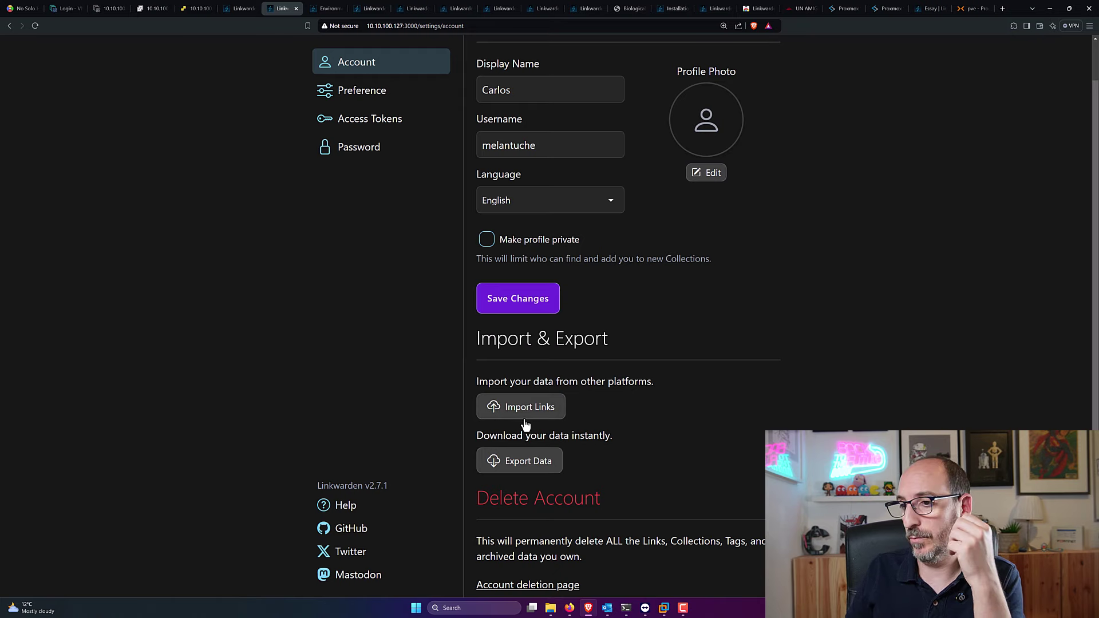
pyautogui.scroll(-1, 517, 389)
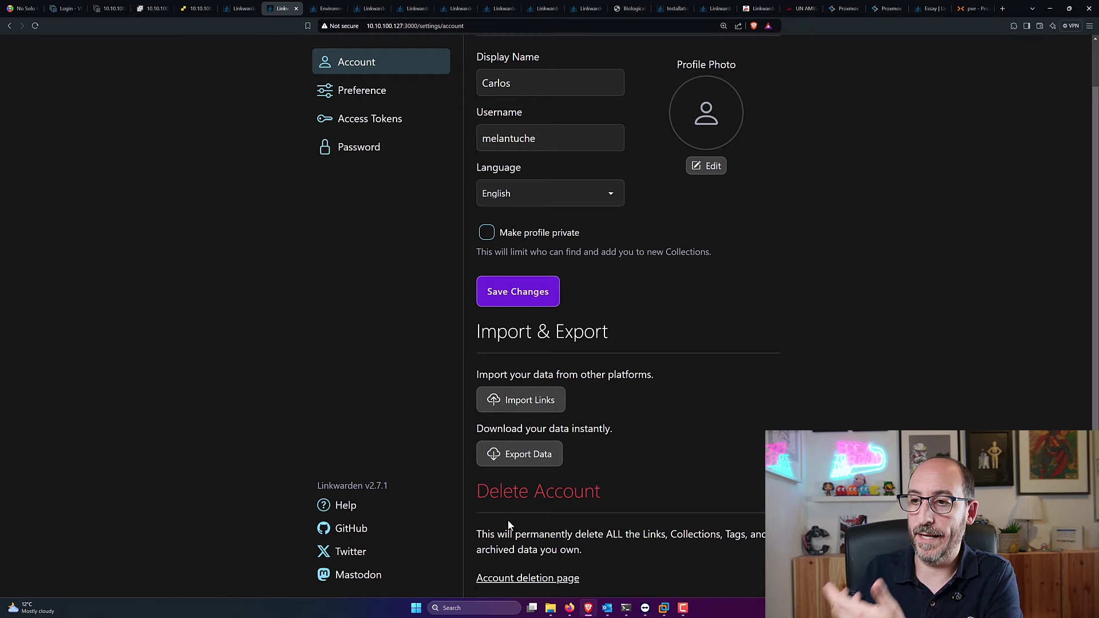
pyautogui.scroll(1, 459, 263)
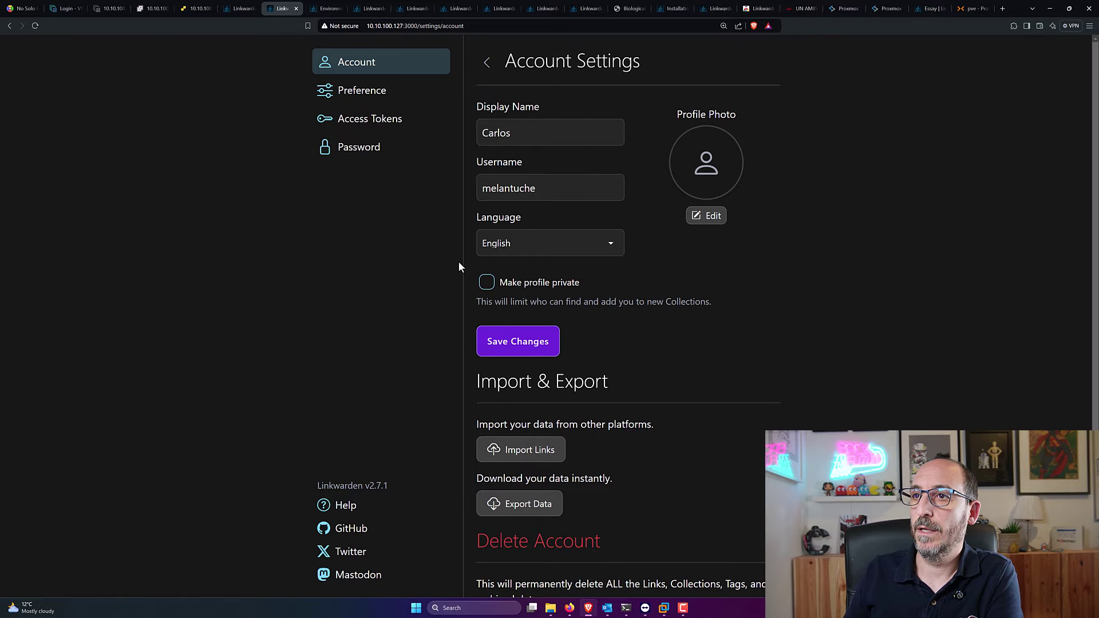
pyautogui.click(380, 87)
# Step: Switch the theme to Light and back to Dark, and toggle Archive.org Snapshot on and off
pyautogui.click(724, 152)
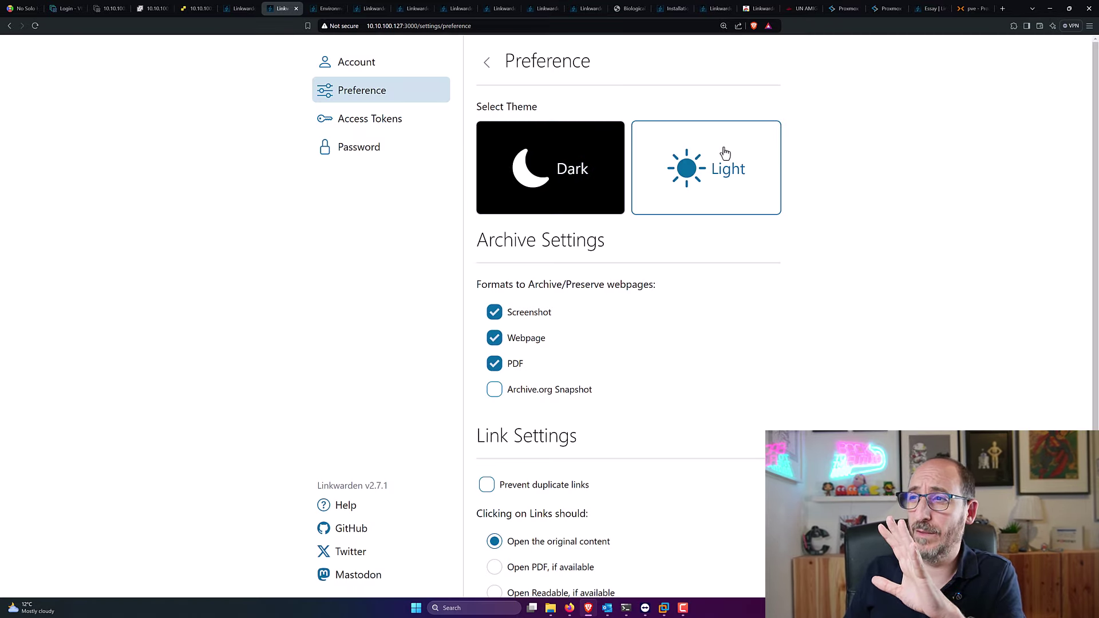
pyautogui.click(596, 163)
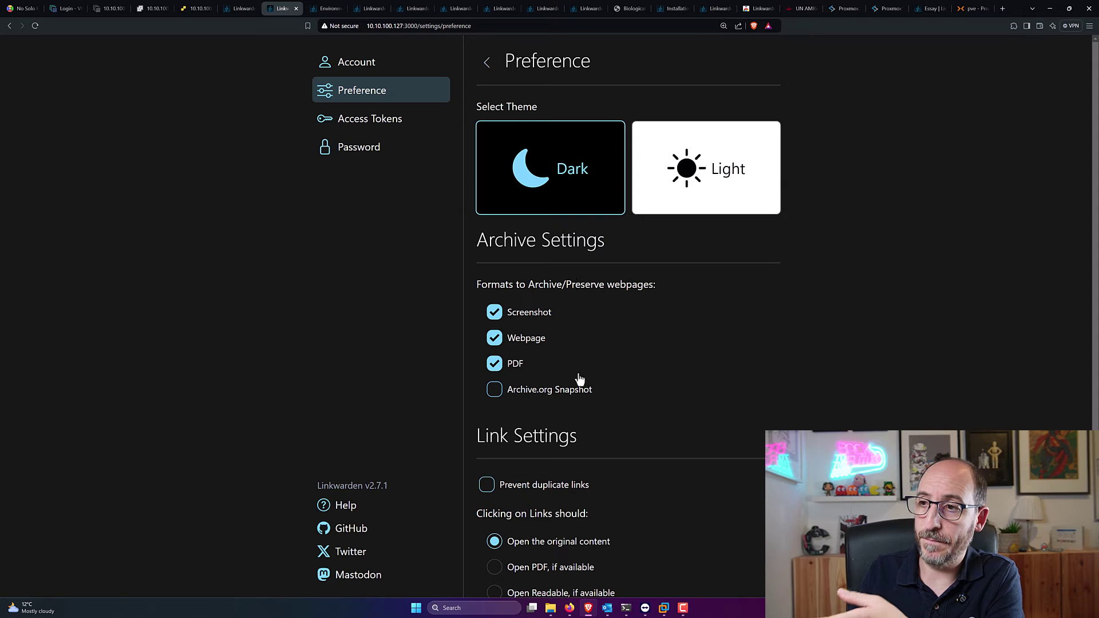
pyautogui.click(495, 391)
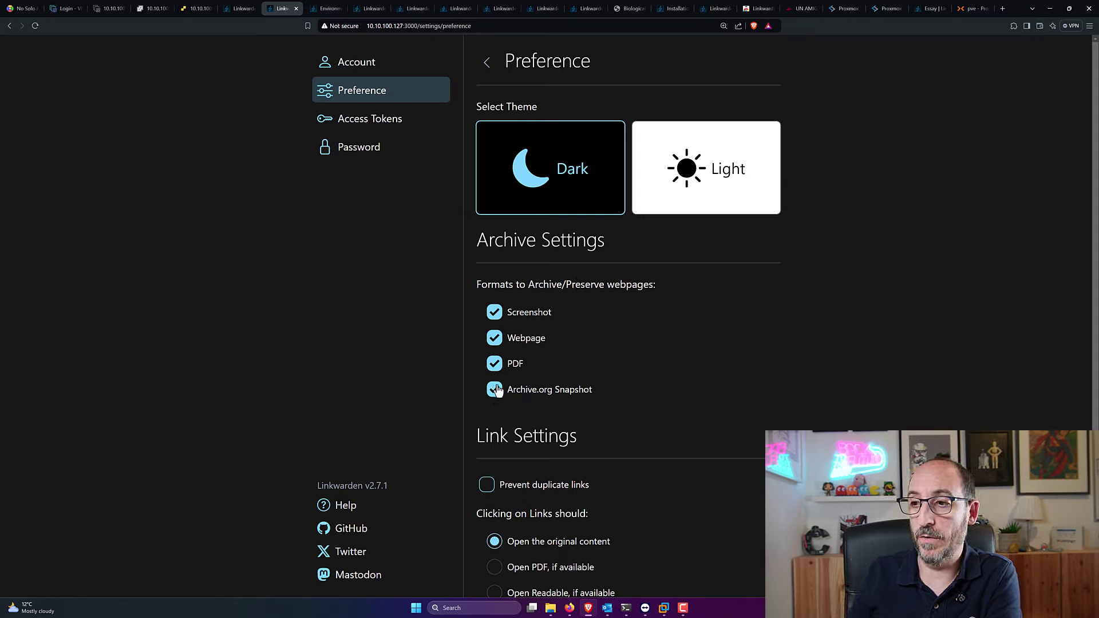
pyautogui.click(495, 390)
# Step: Enable Prevent duplicate links and go to the Access Tokens settings
pyautogui.scroll(-2, 576, 321)
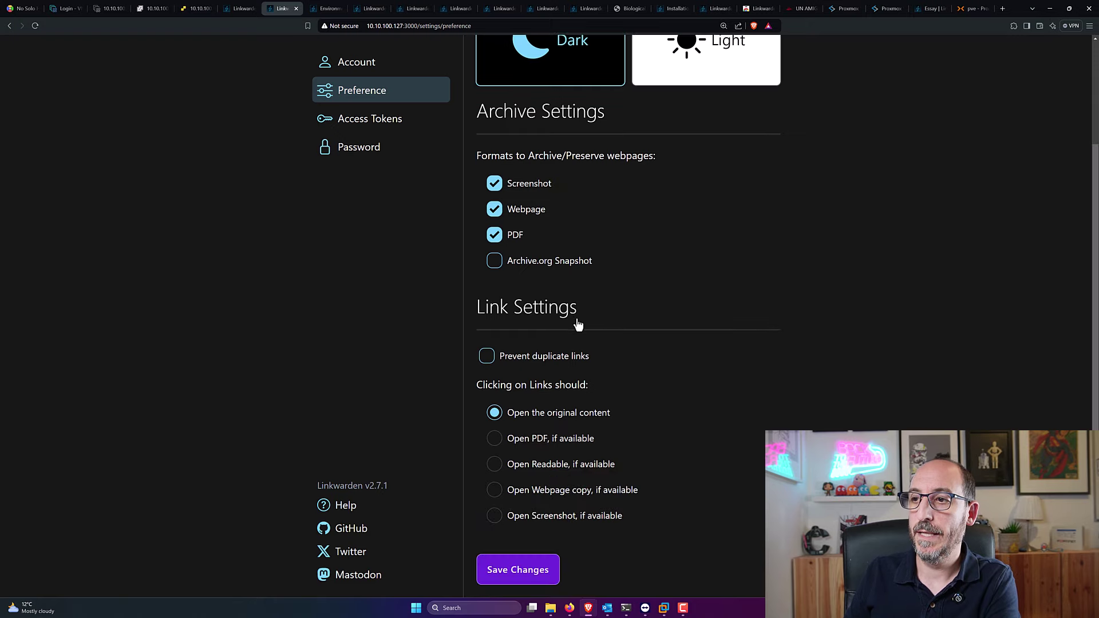
pyautogui.click(491, 362)
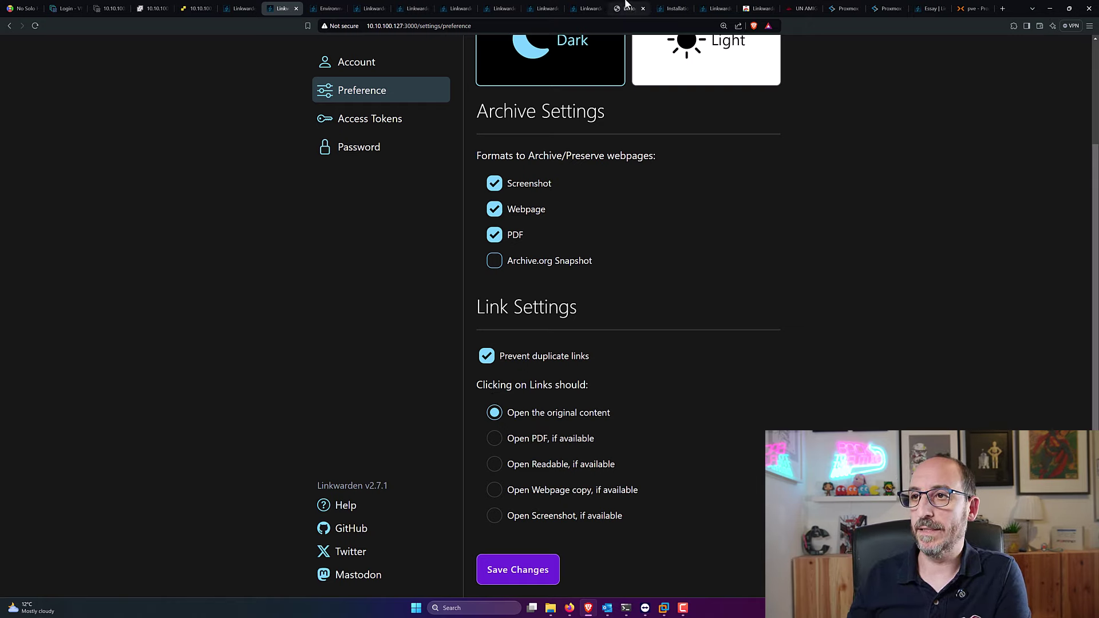
pyautogui.click(396, 125)
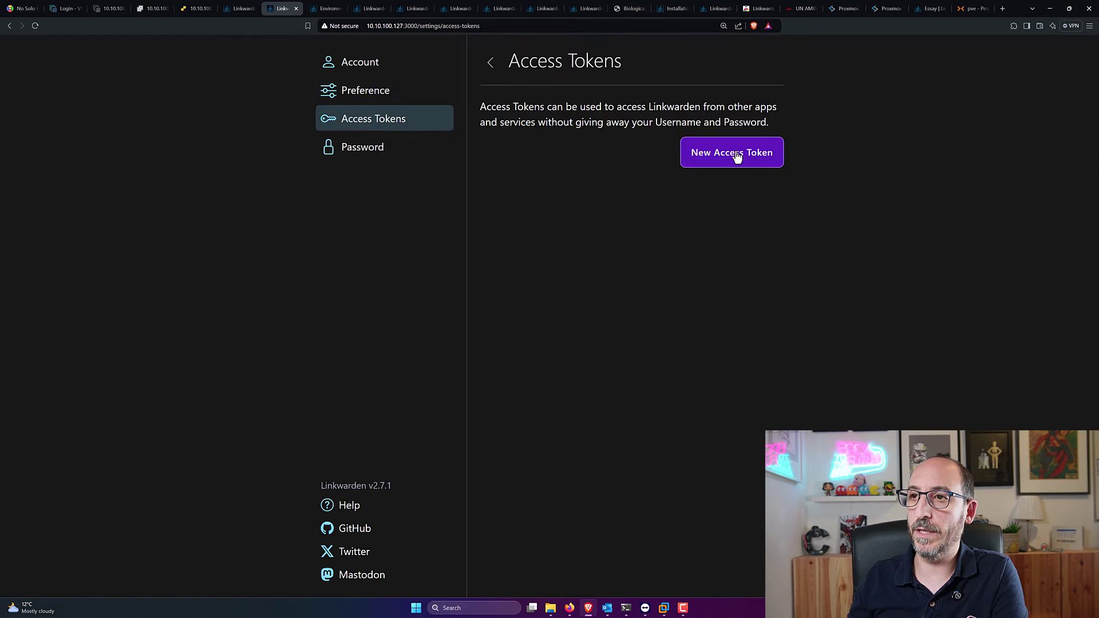
# Step: Visit the Password and Account settings pages, then go back to the Dashboard
pyautogui.click(357, 158)
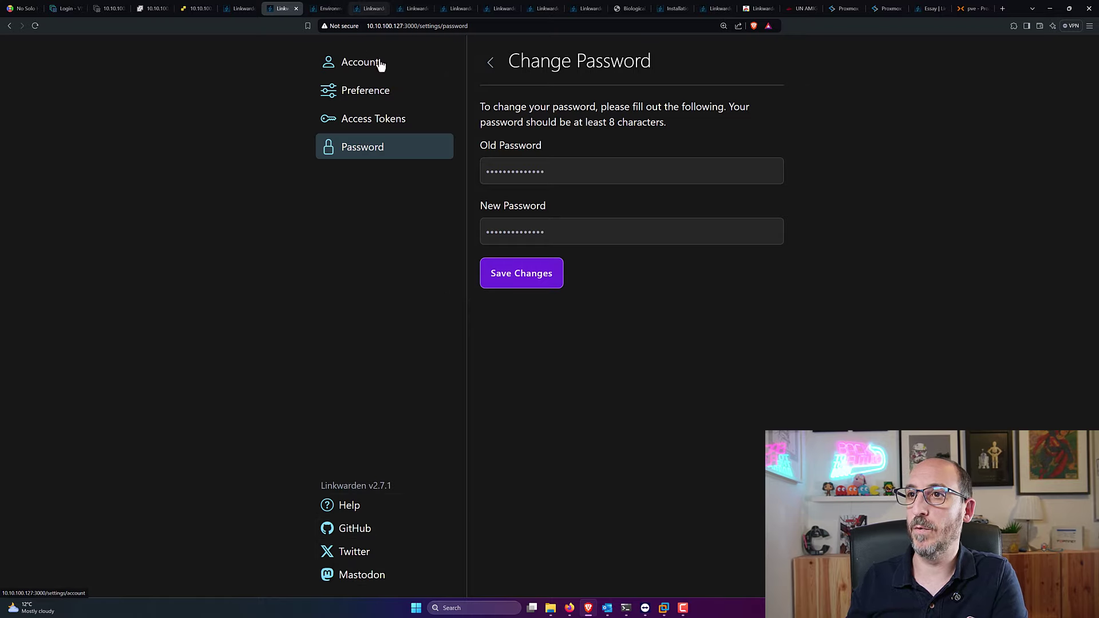
pyautogui.click(343, 64)
pyautogui.click(485, 61)
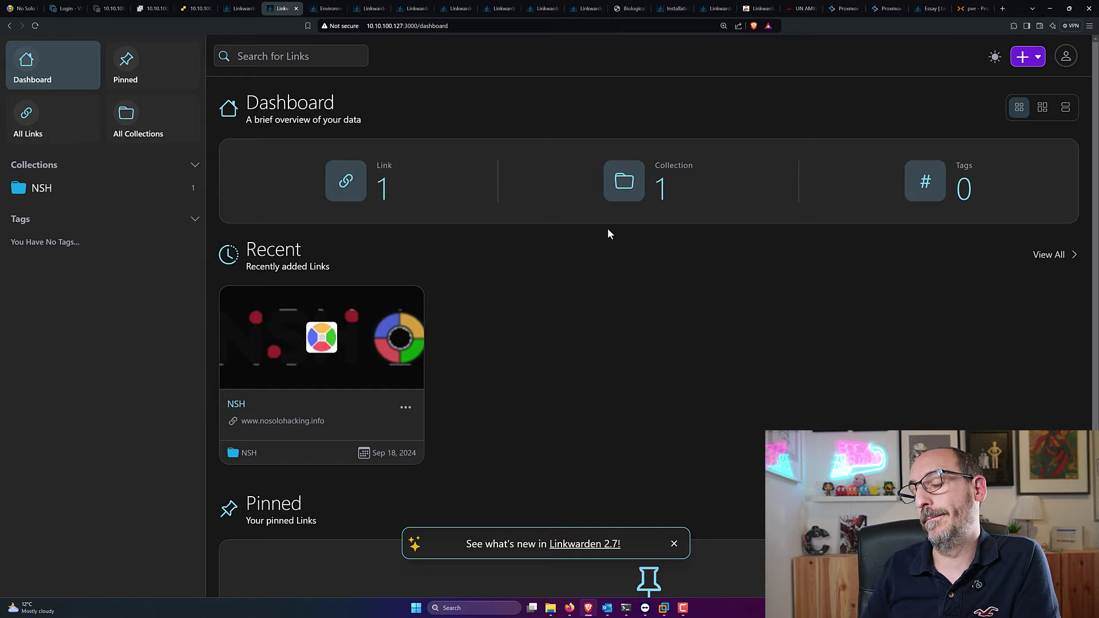
# Step: Scroll the Dashboard down and back up to view the NSH link's preview
pyautogui.scroll(-2, 706, 320)
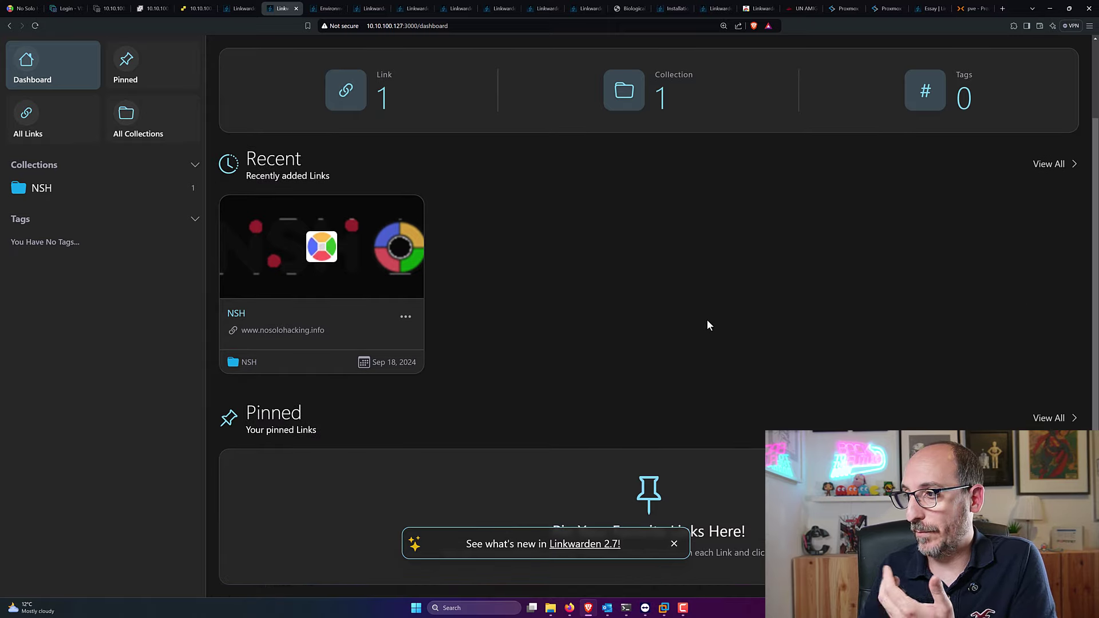
pyautogui.scroll(2, 706, 320)
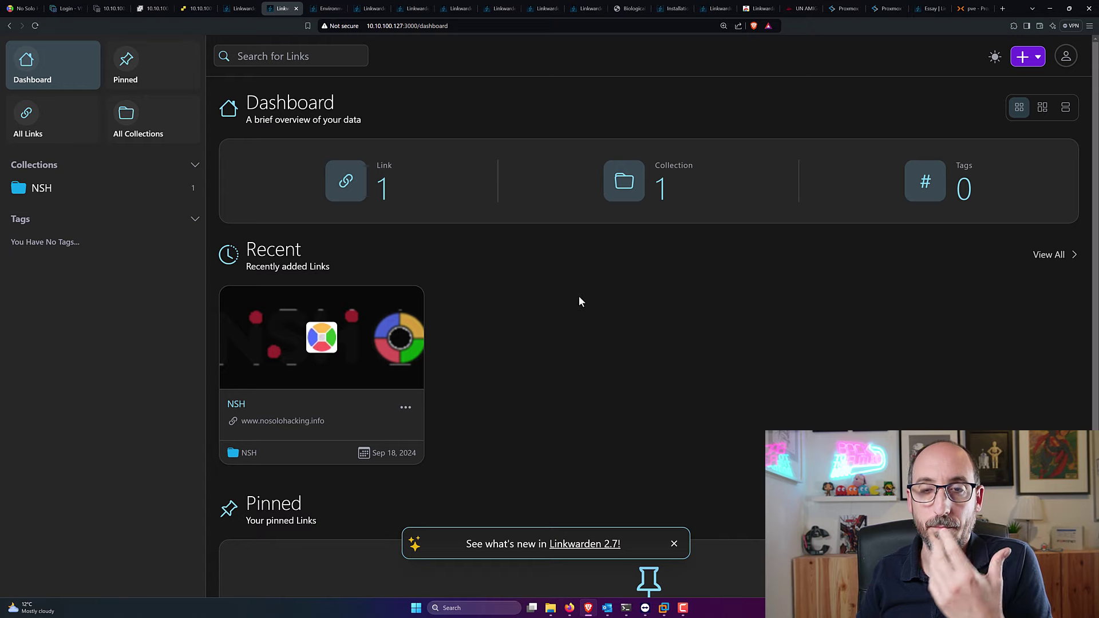